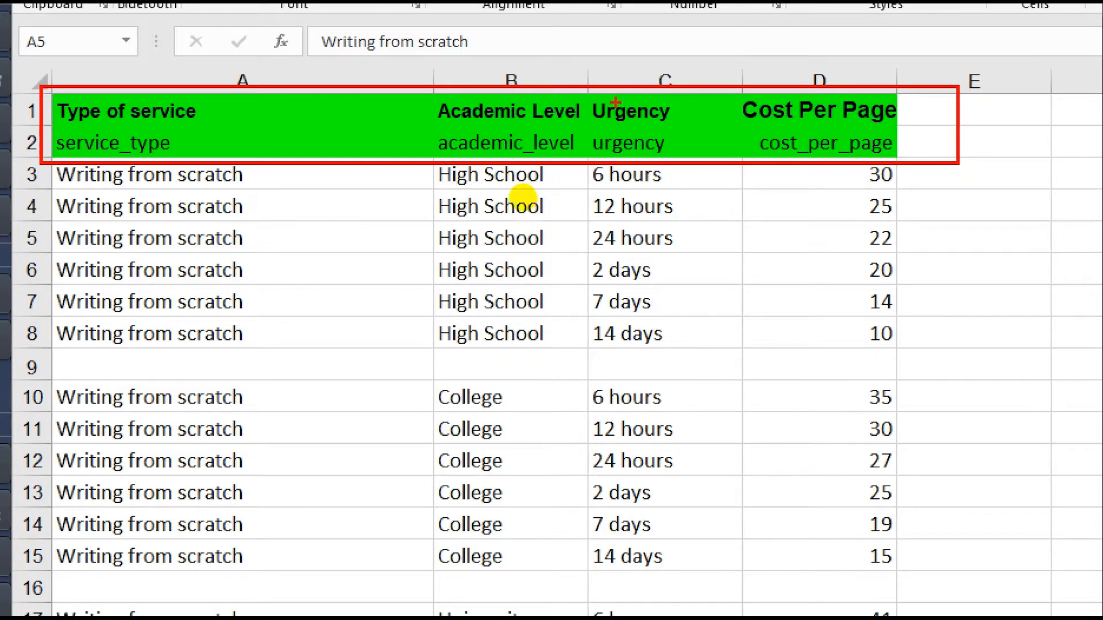
Outline the Urgency, Academic Level and Type of service columns of the price list with red on-screen rectangles.
mouse_move(592, 70)
mouse_down()
mouse_move(755, 161)
mouse_move(718, 542)
mouse_move(729, 608)
mouse_move(740, 616)
mouse_up()
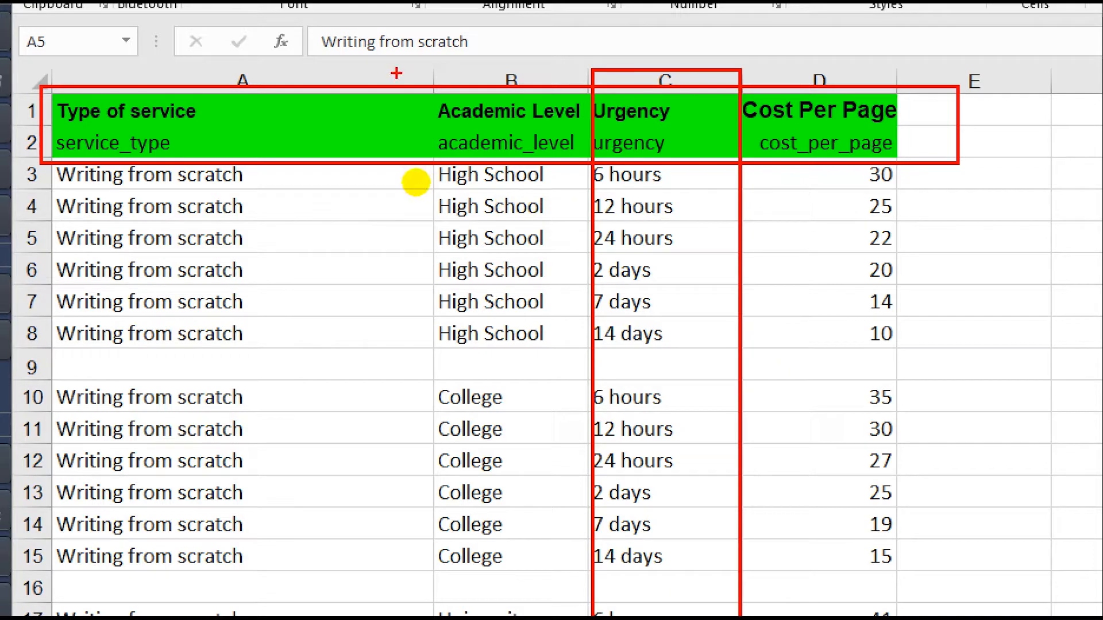
mouse_move(418, 67)
mouse_down()
mouse_move(561, 173)
mouse_move(591, 419)
mouse_move(568, 618)
mouse_up()
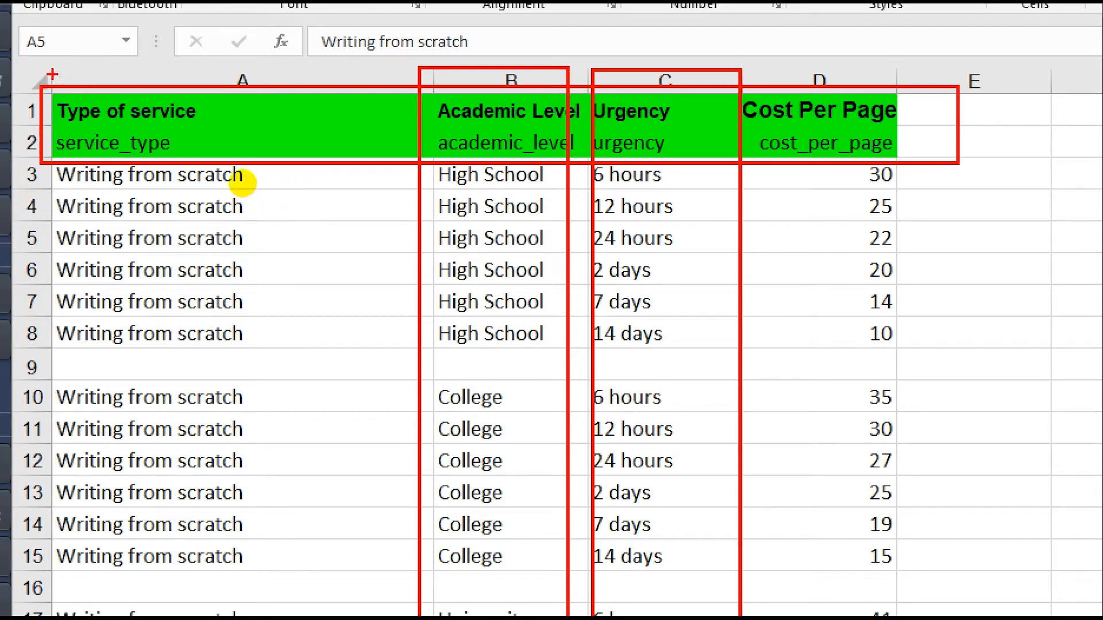
mouse_move(53, 75)
mouse_down()
mouse_move(335, 582)
mouse_move(326, 617)
mouse_up()
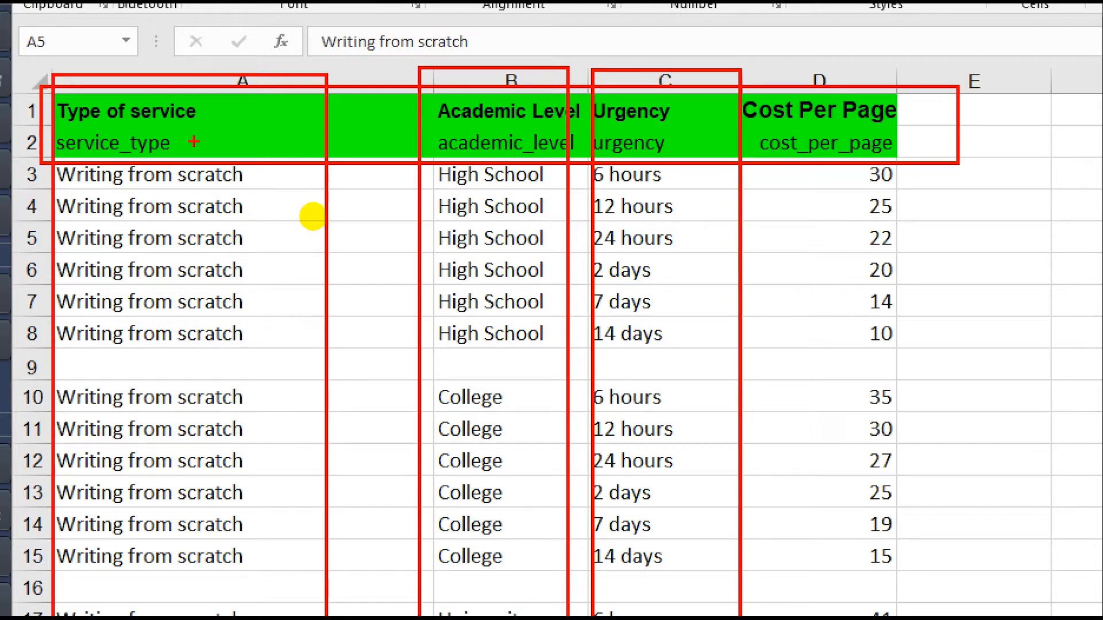
key(Escape)
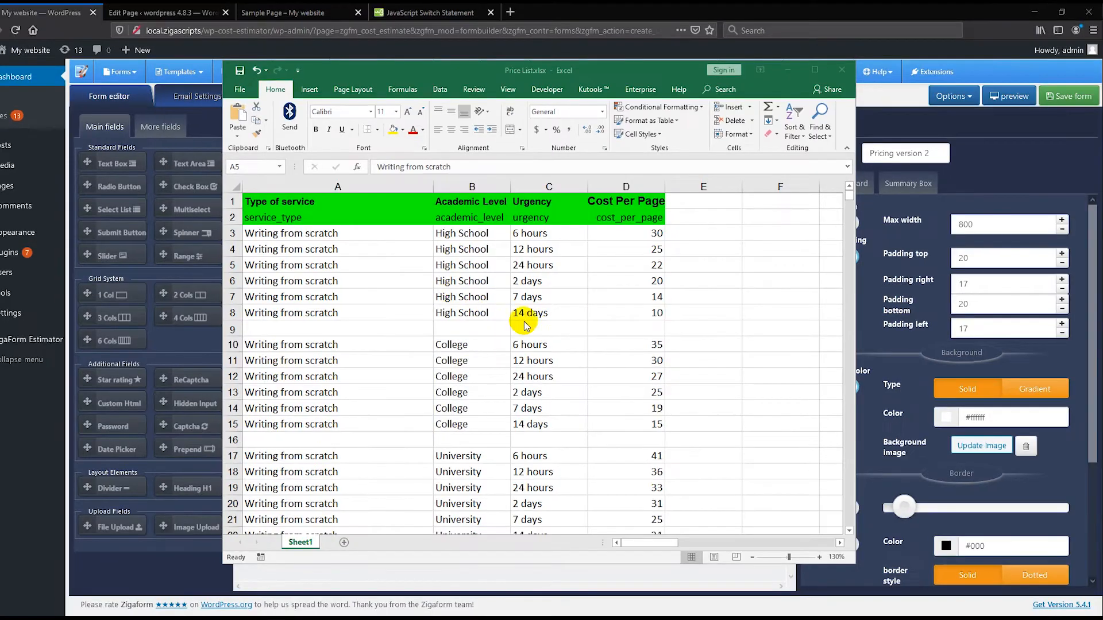
Examine the price list from the Writing from scratch rates down to the Editing / proofreading rates and mark where the service type changes.
click(849, 529)
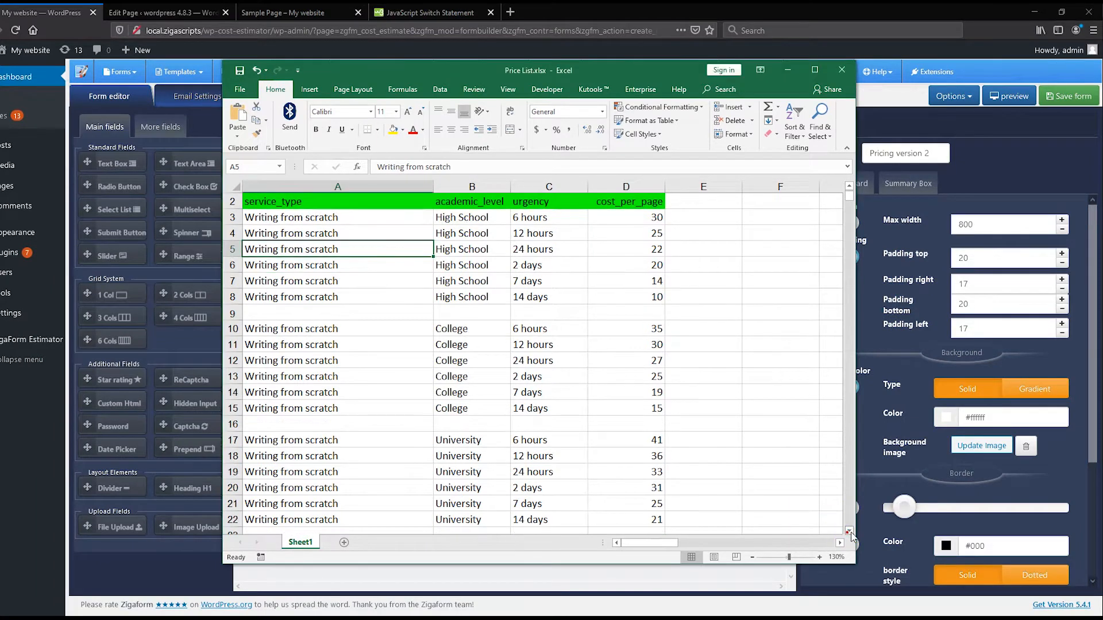
click(850, 531)
click(850, 531)
click(850, 532)
click(850, 532)
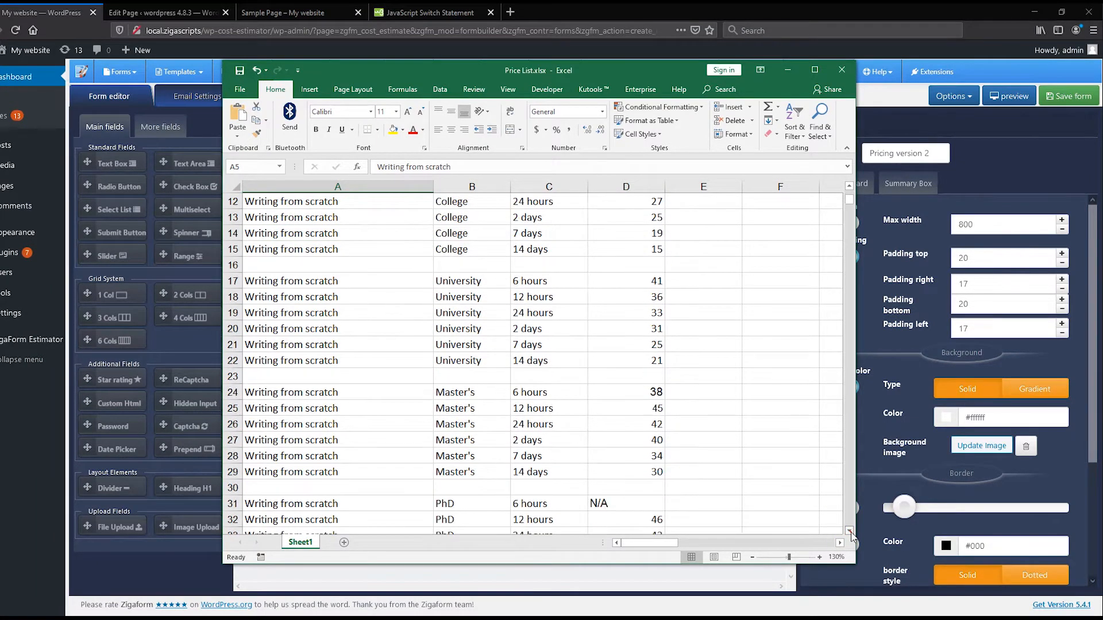
click(850, 532)
click(850, 531)
click(850, 532)
click(850, 532)
click(850, 532)
click(850, 531)
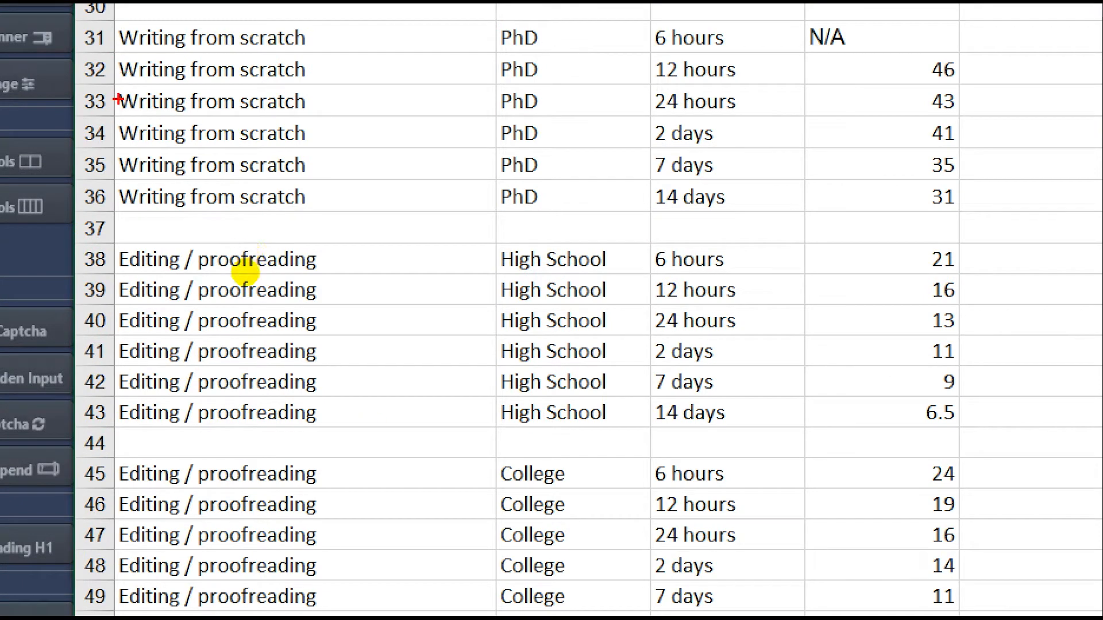
drag(109, 175, 363, 281)
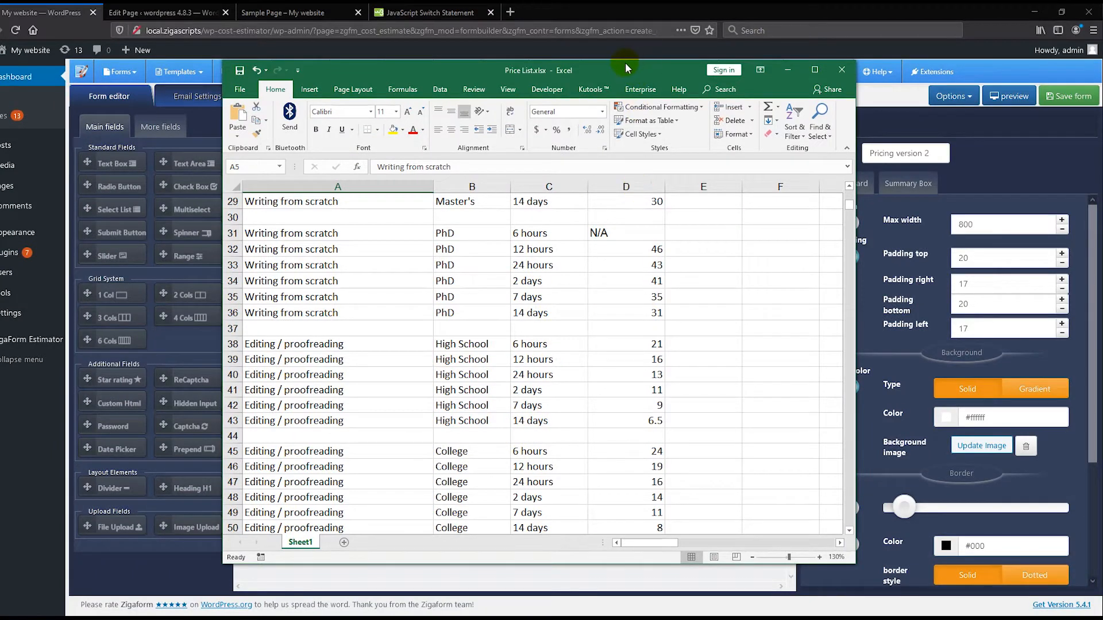
Move the Excel price list out of the way and open the settings of the form's Type of Service field.
mouse_move(604, 71)
mouse_down()
mouse_move(578, 72)
mouse_move(617, 81)
mouse_move(595, 74)
mouse_up()
drag(298, 99, 0, 109)
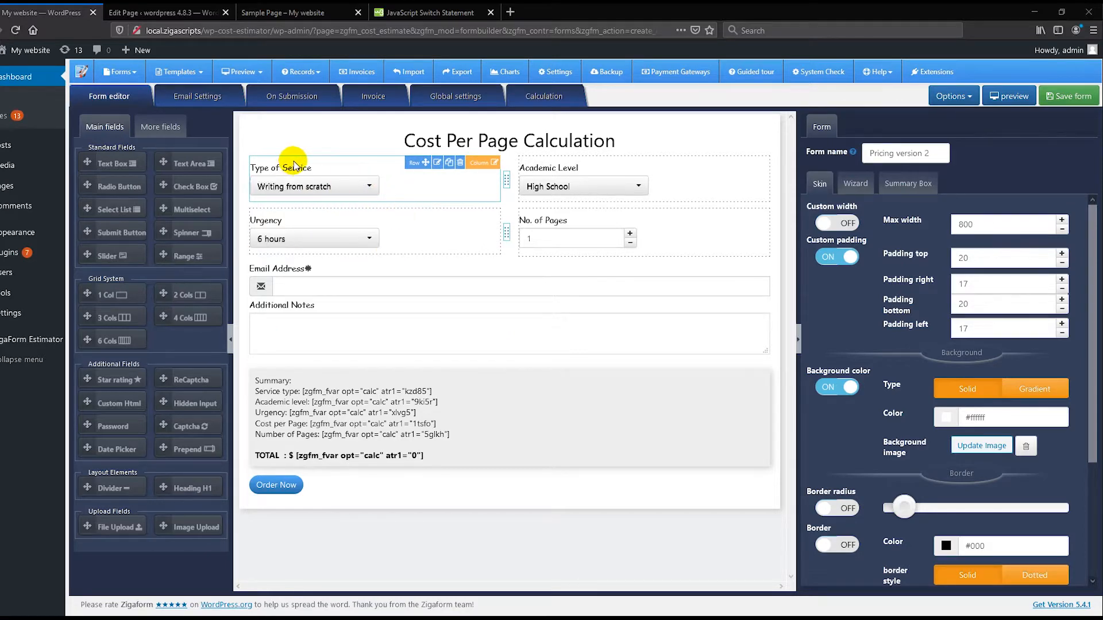
mouse_move(319, 187)
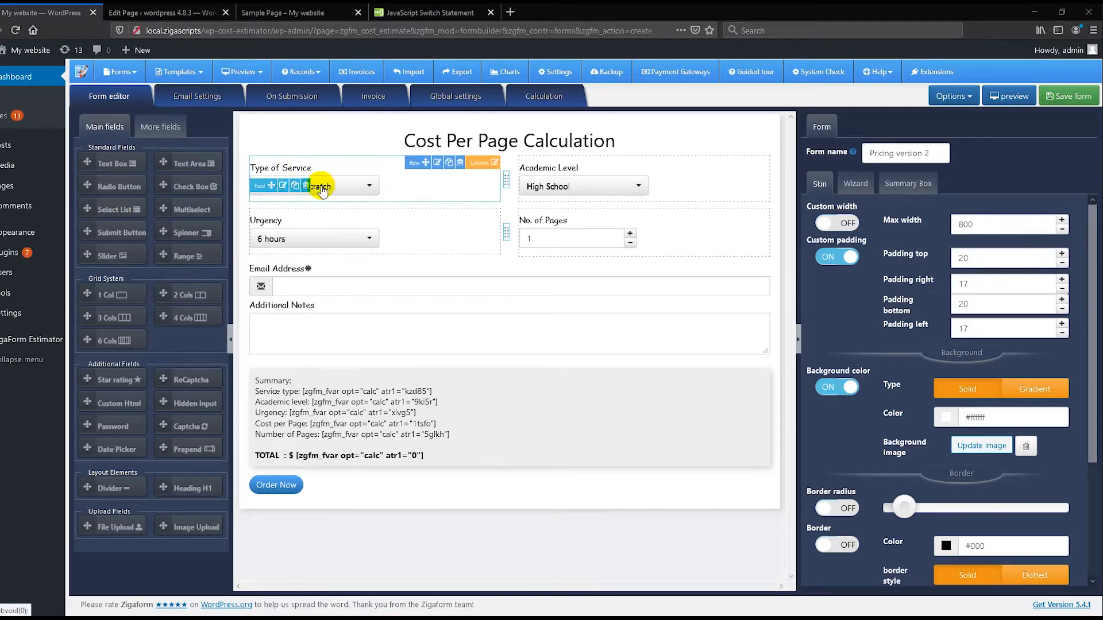
click(283, 186)
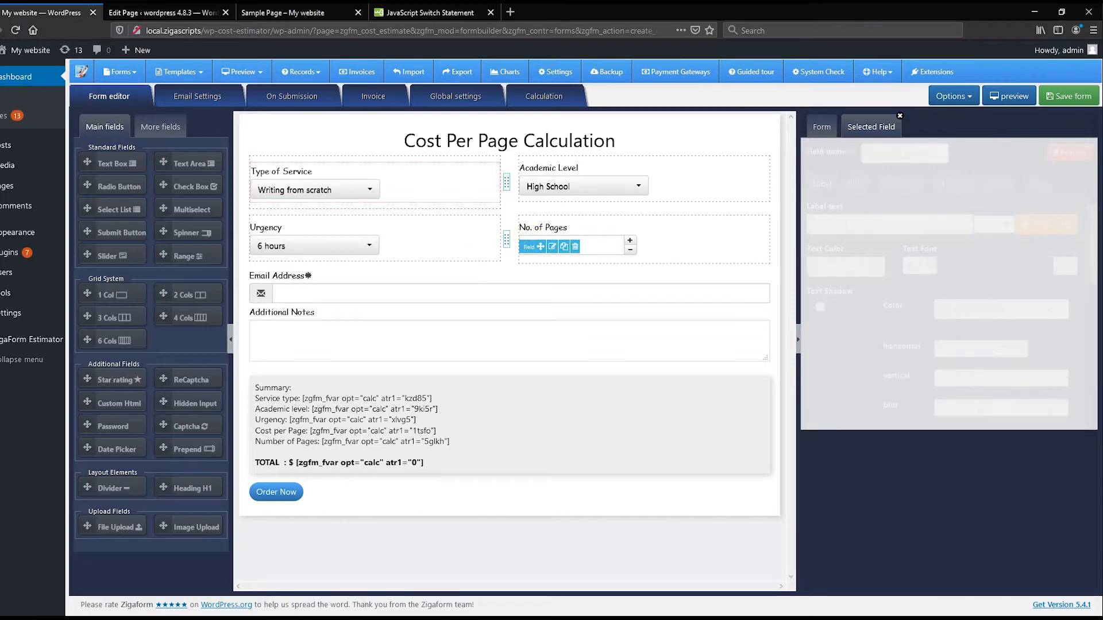
Bring the Excel price list back, check its Type of service heading in cell A1, and return to the form editor.
drag(0, 106, 573, 110)
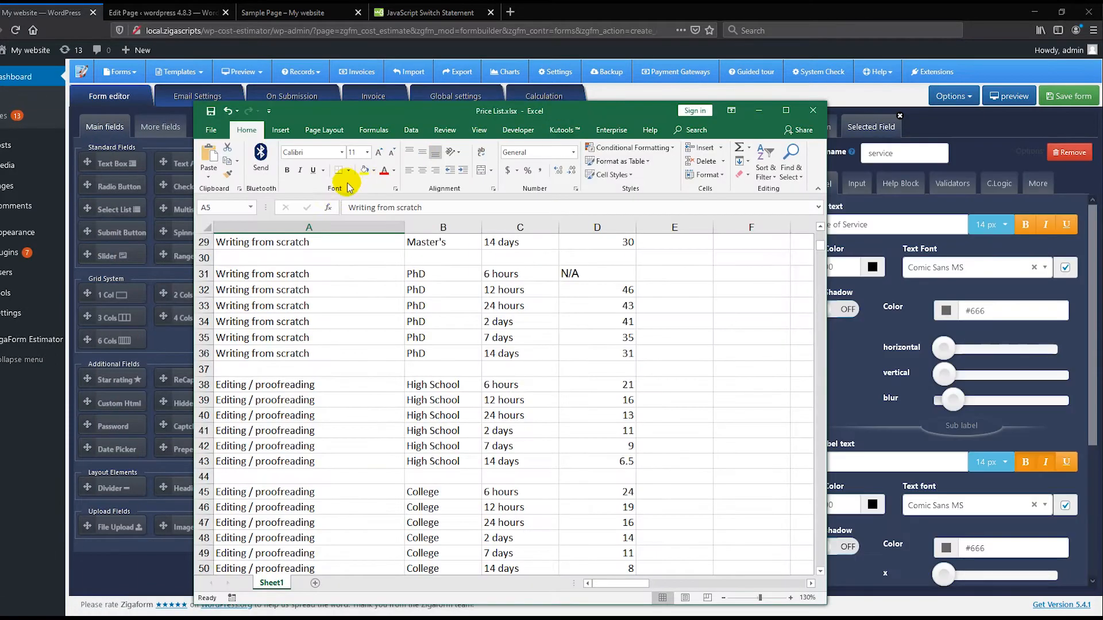
click(291, 246)
scroll(391, 292, up, 10)
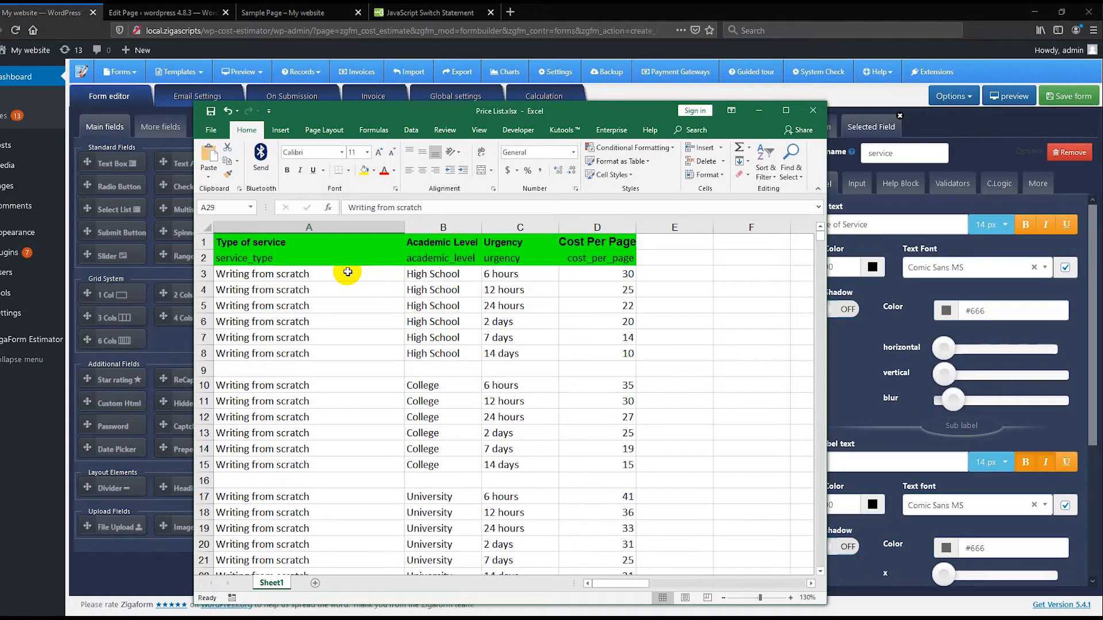
click(258, 243)
drag(576, 109, 0, 109)
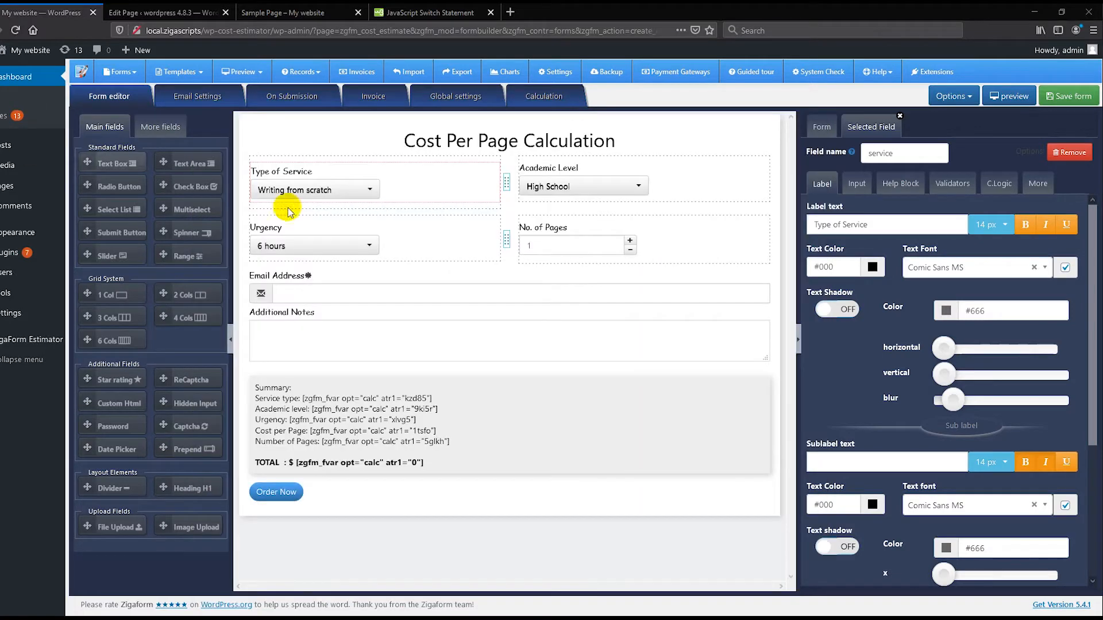
Check the Type of Service field's input options against the Writing from scratch and Editing / proofreading rows in the price list.
click(857, 184)
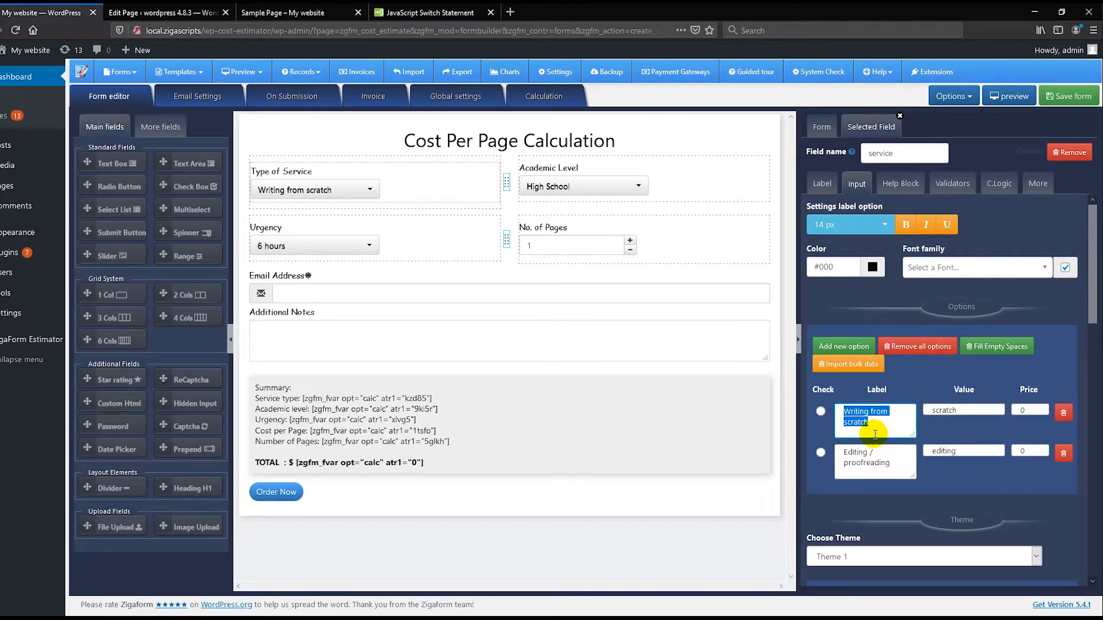
click(889, 462)
drag(0, 167, 658, 79)
scroll(441, 368, down, 13)
scroll(440, 370, down, 2)
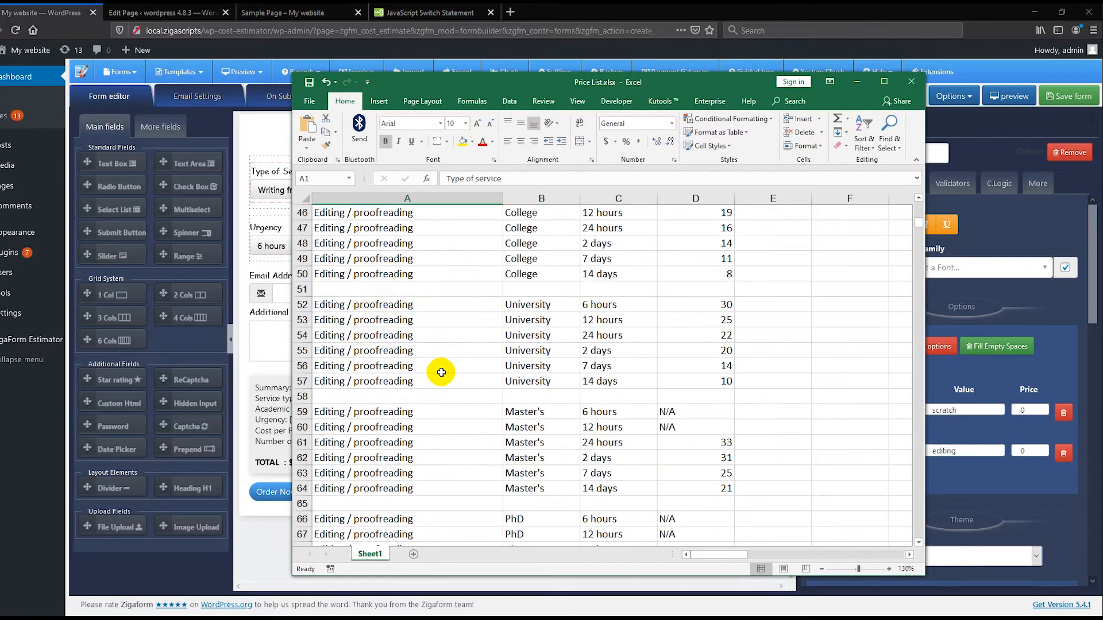
click(340, 274)
scroll(340, 273, up, 4)
click(373, 246)
click(373, 270)
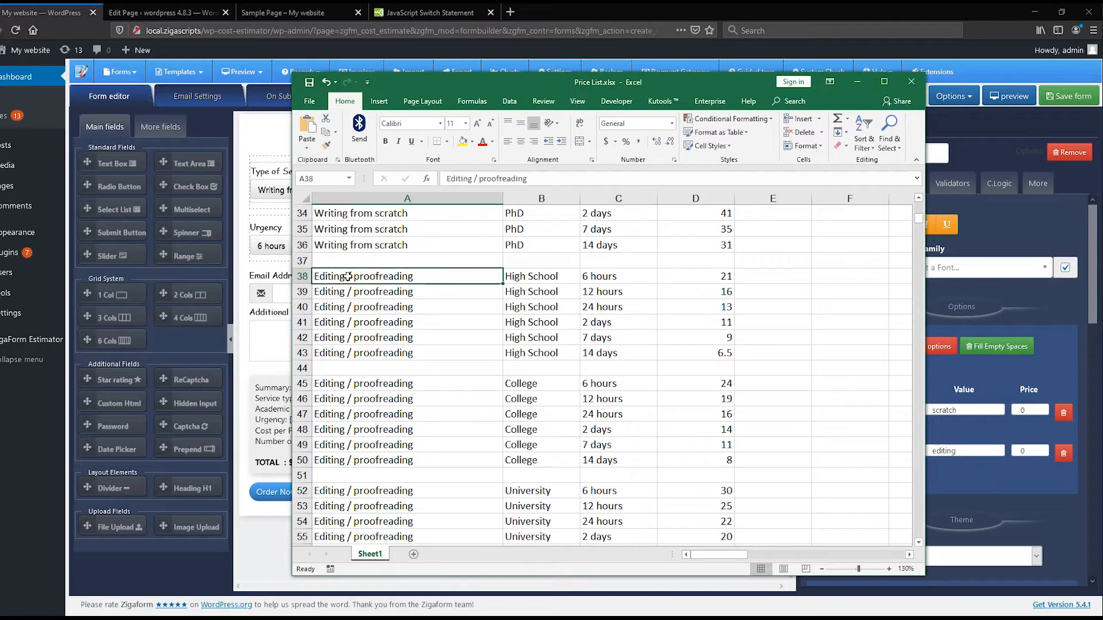
click(531, 70)
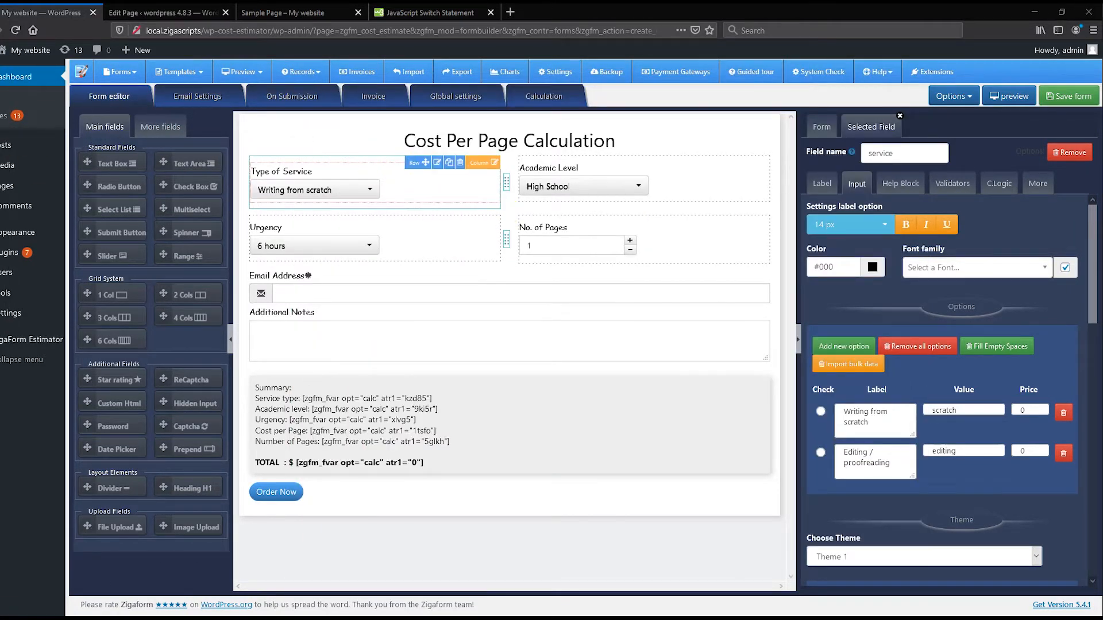
Open the Academic Level field's input settings and review its option labels and values.
mouse_move(553, 191)
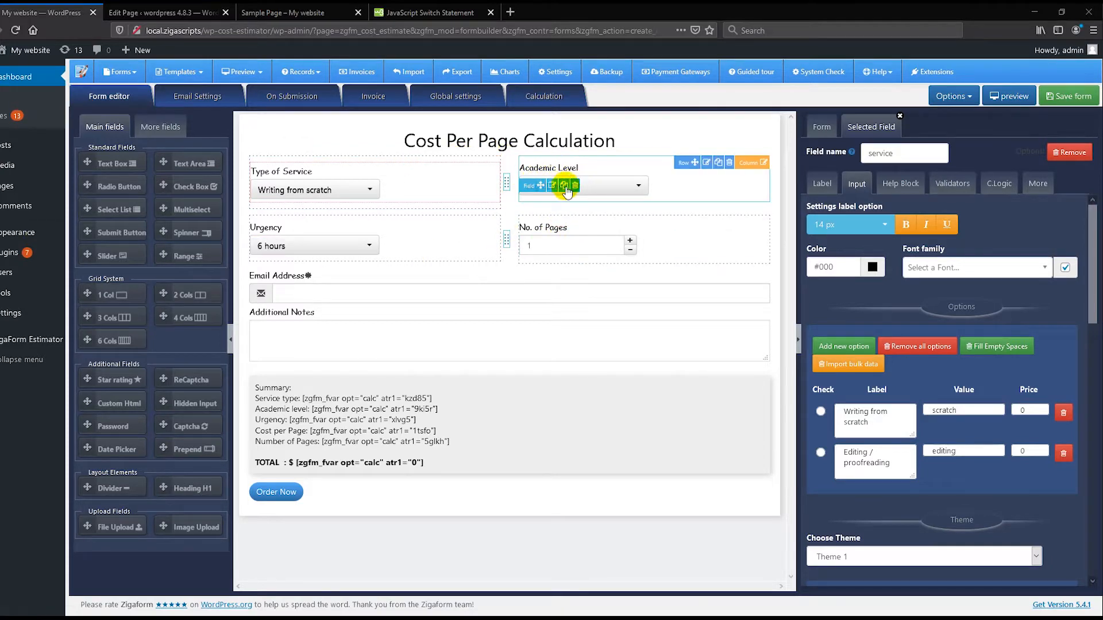
click(569, 186)
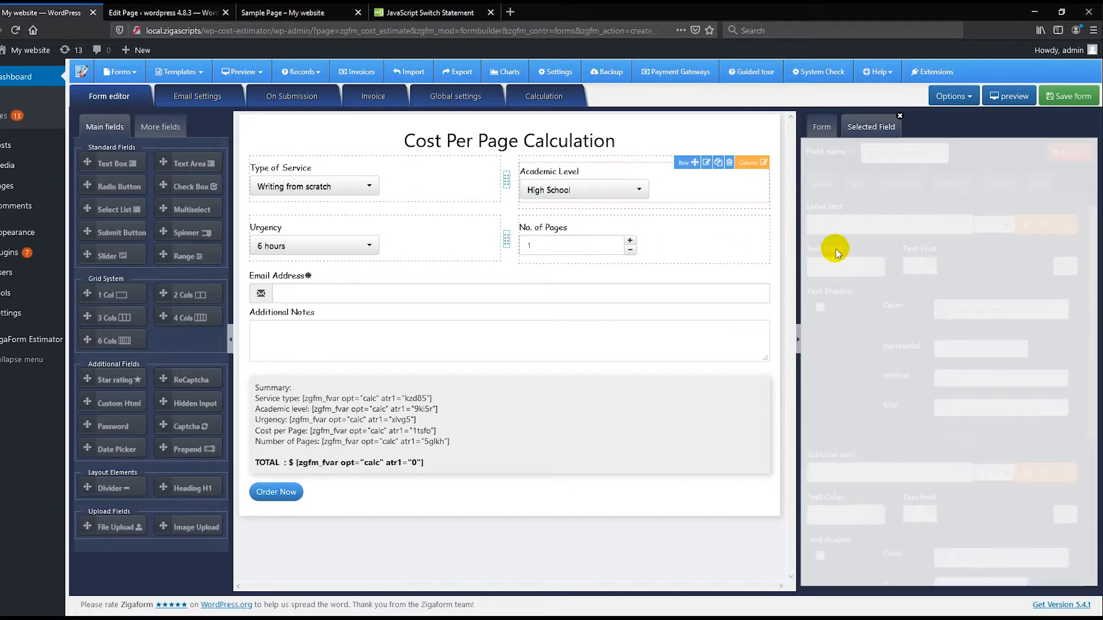
click(861, 191)
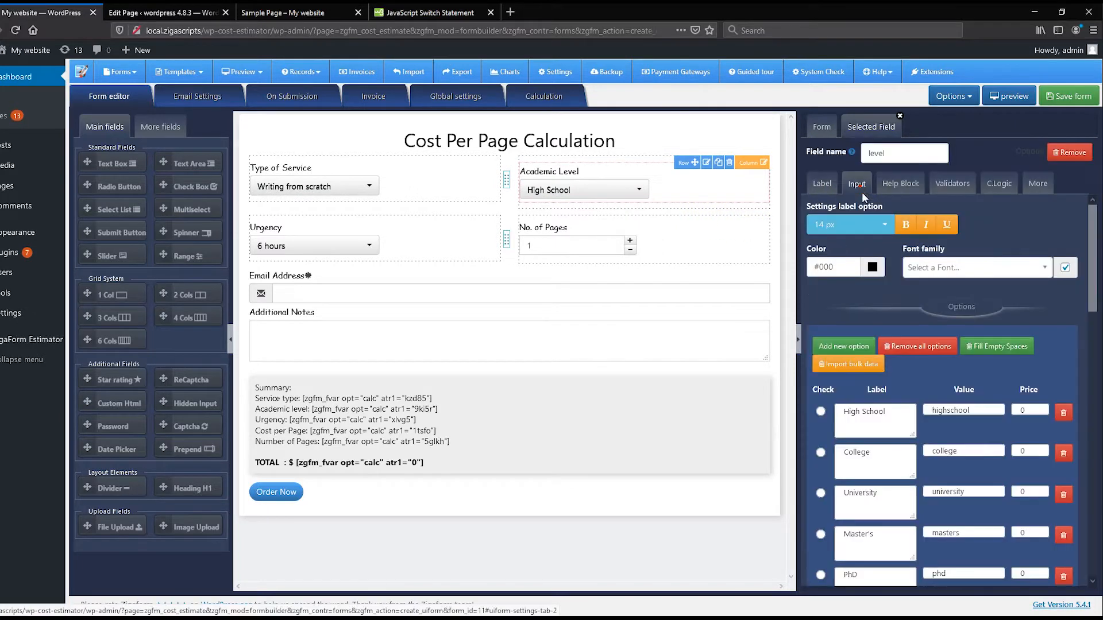
scroll(936, 367, down, 3)
scroll(936, 370, up, 1)
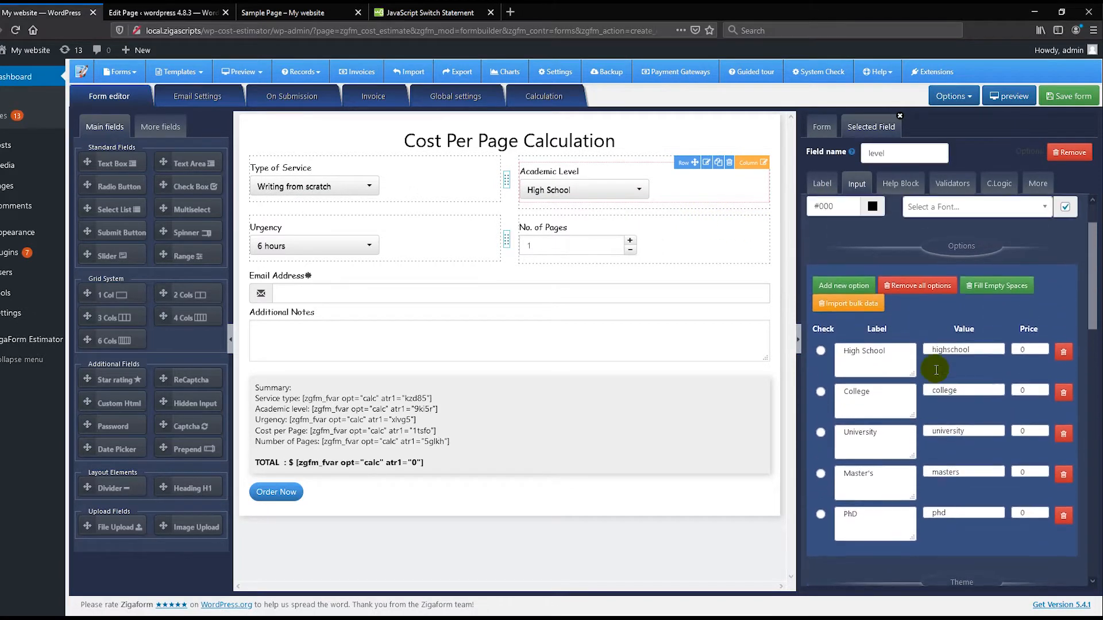
Switch to the Excel price list and compare its academic levels from High School to PhD with the Academic Level field's options.
key(alt+Tab)
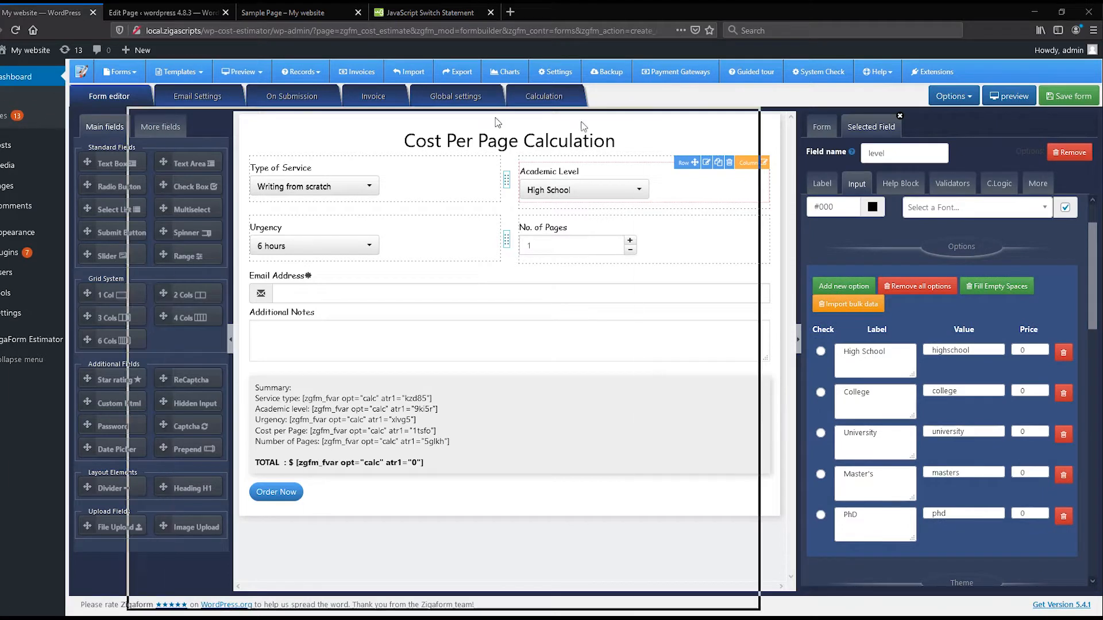
scroll(649, 283, up, 1)
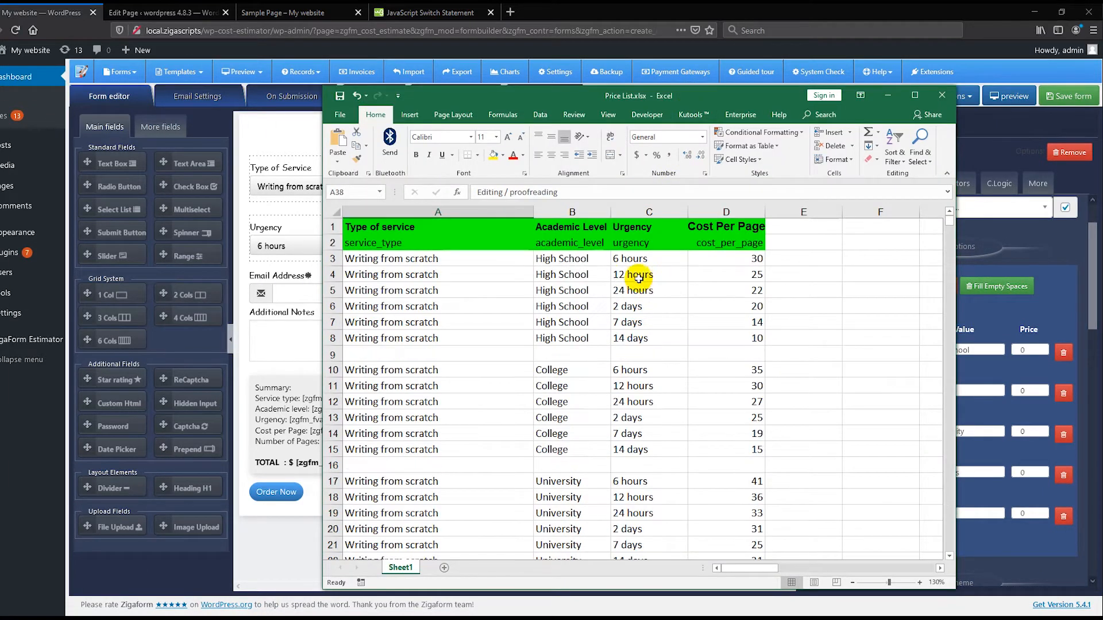
click(550, 288)
scroll(548, 288, down, 3)
click(550, 302)
click(563, 375)
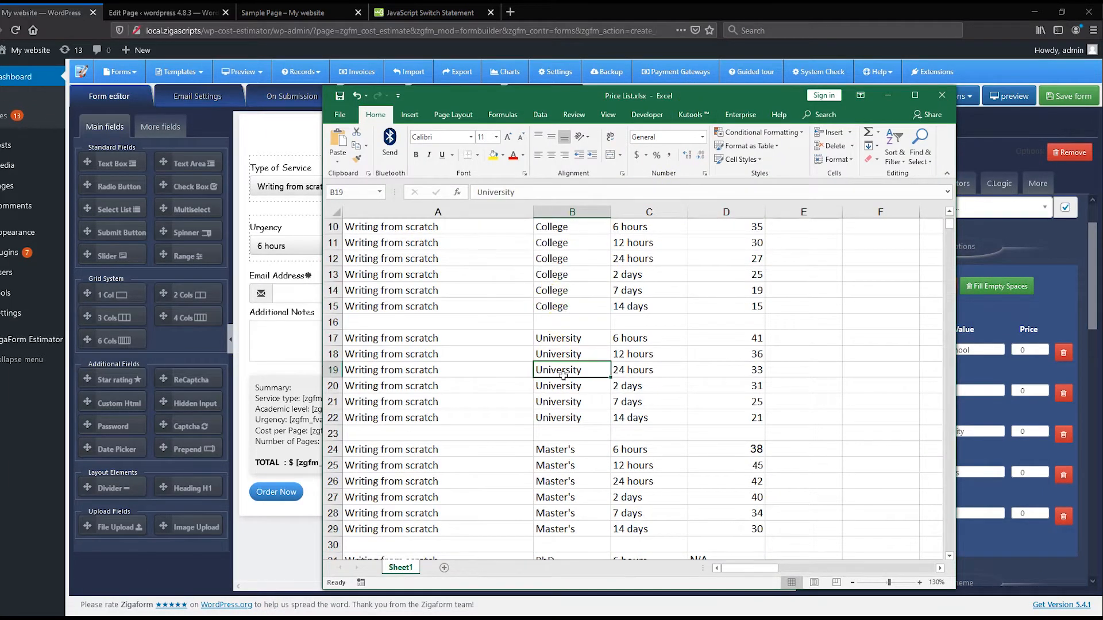
scroll(571, 381, down, 4)
scroll(574, 390, up, 1)
click(565, 339)
click(565, 451)
scroll(567, 456, down, 2)
scroll(565, 436, down, 2)
click(563, 402)
scroll(551, 396, down, 12)
scroll(573, 442, up, 3)
click(573, 442)
click(563, 381)
drag(600, 97, 0, 146)
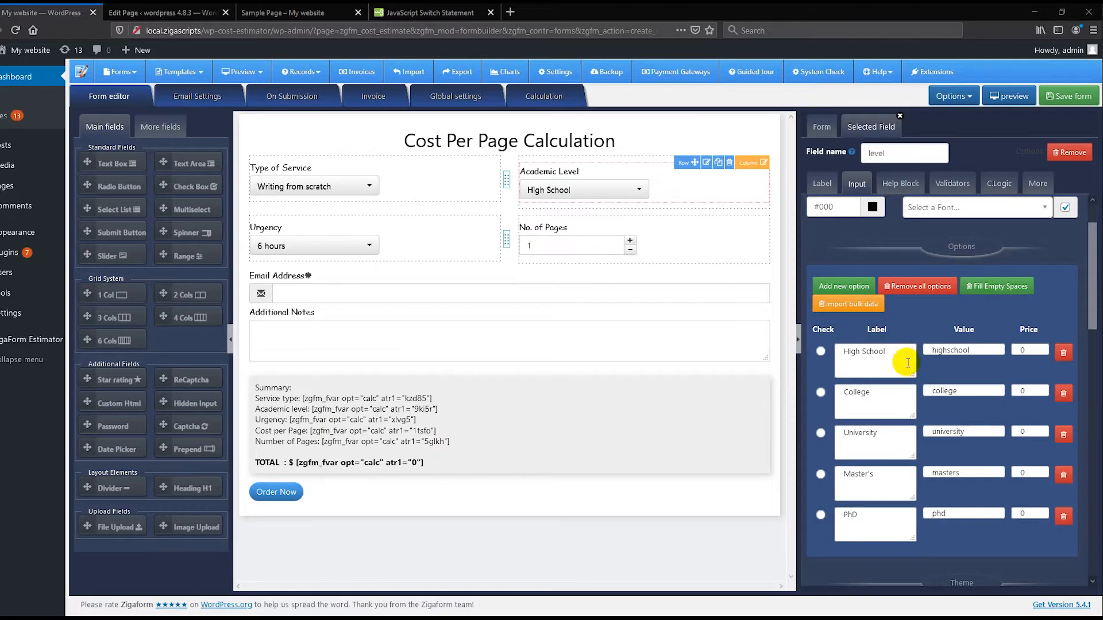
click(882, 472)
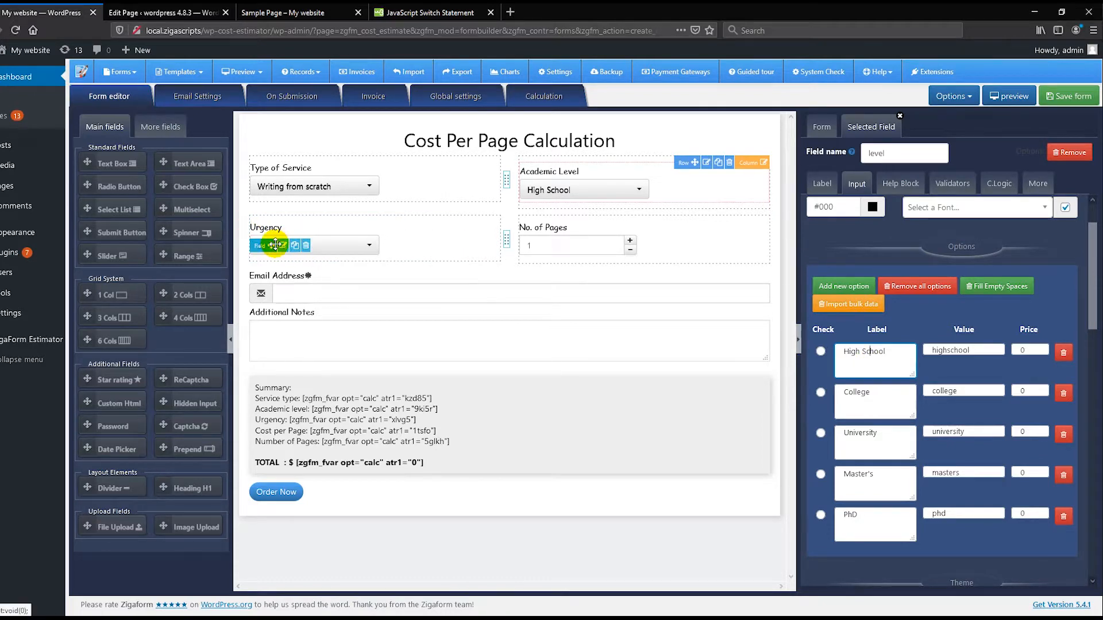
Open the Urgency field's input options and compare their labels and values with the Urgency column of the price list.
click(283, 246)
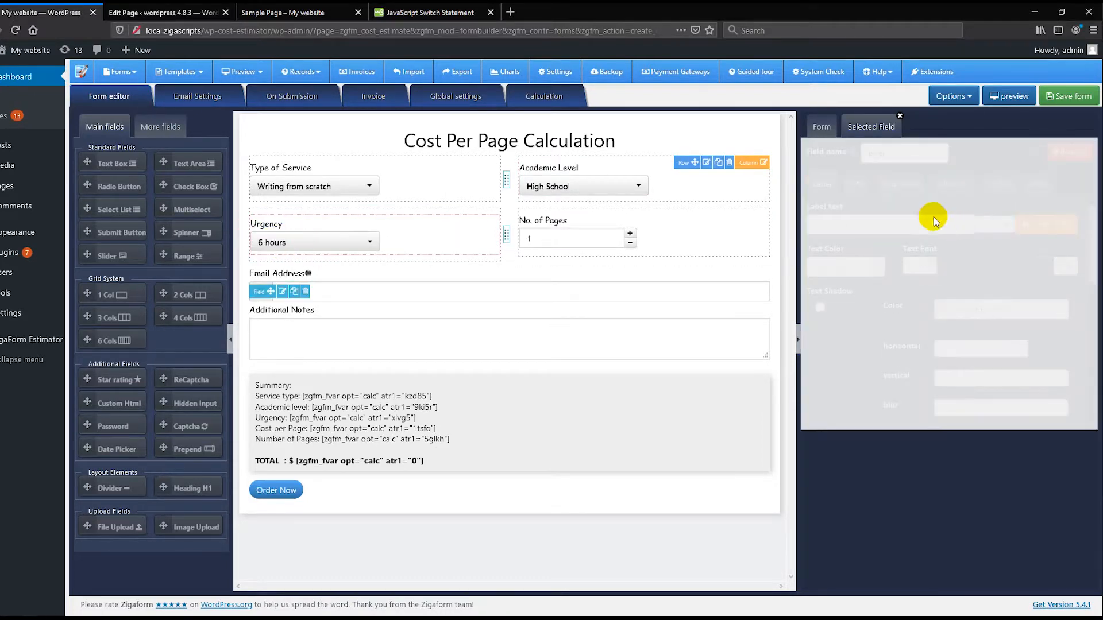
click(857, 183)
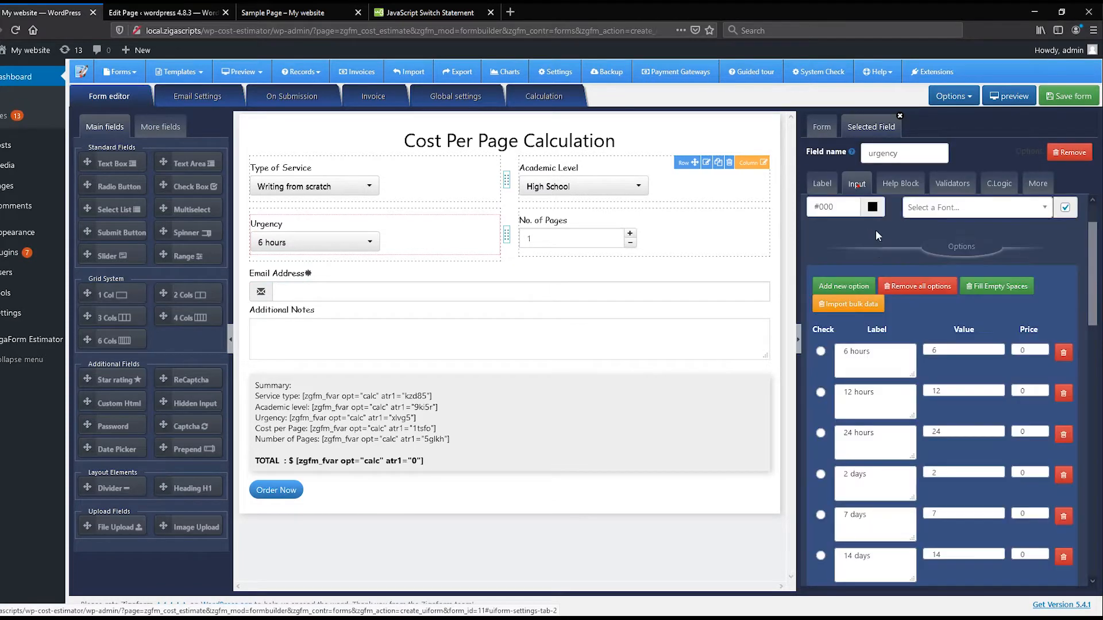
key(alt+Tab)
scroll(533, 293, up, 18)
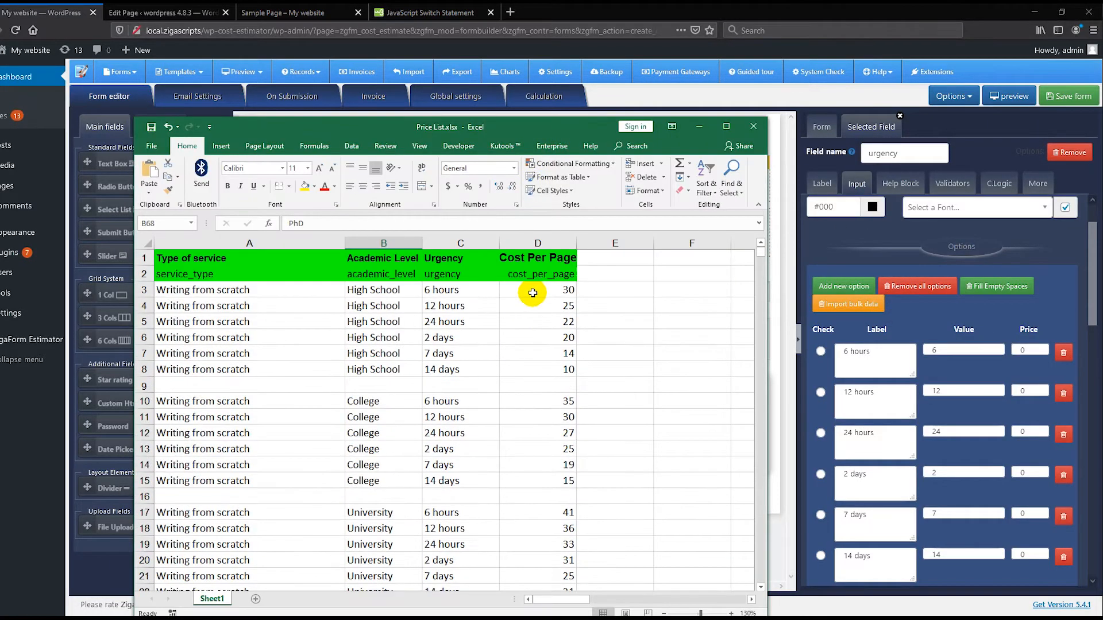
click(462, 268)
click(461, 290)
click(462, 306)
click(451, 347)
click(455, 372)
click(456, 317)
click(455, 305)
click(453, 291)
click(699, 126)
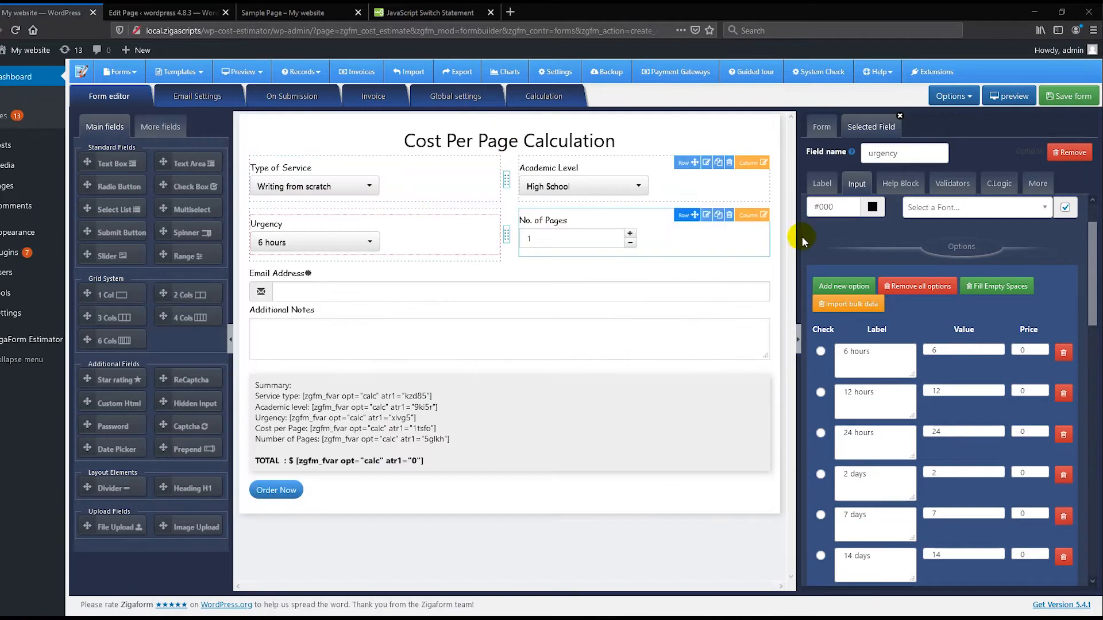
scroll(886, 401, down, 2)
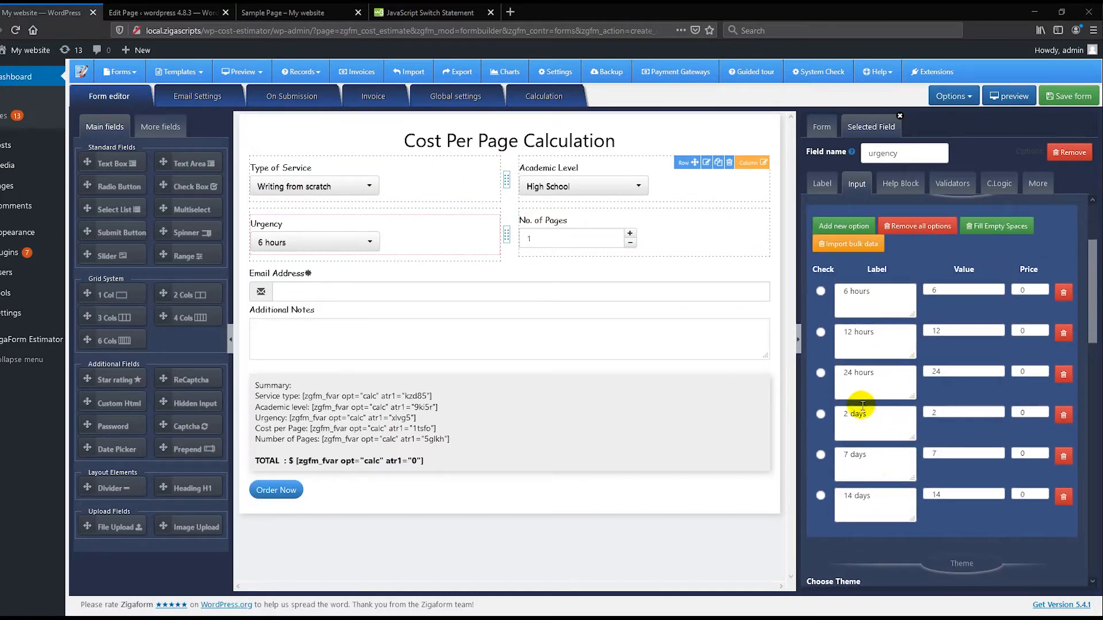
click(937, 371)
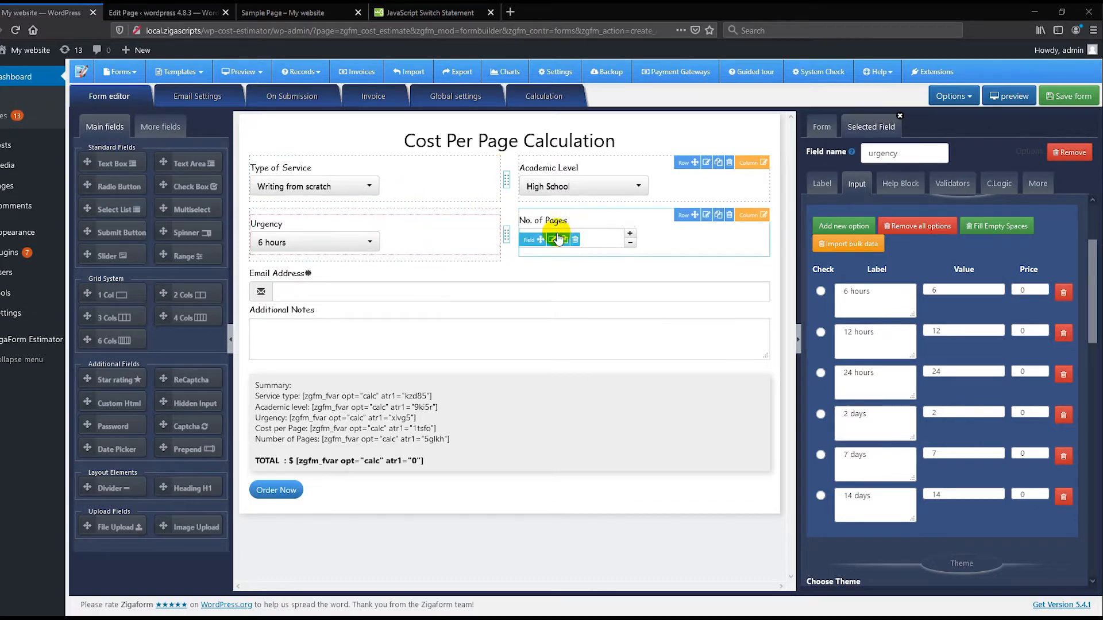
Open the input settings of the No. of Pages field to review its price and cost estimation options.
click(553, 240)
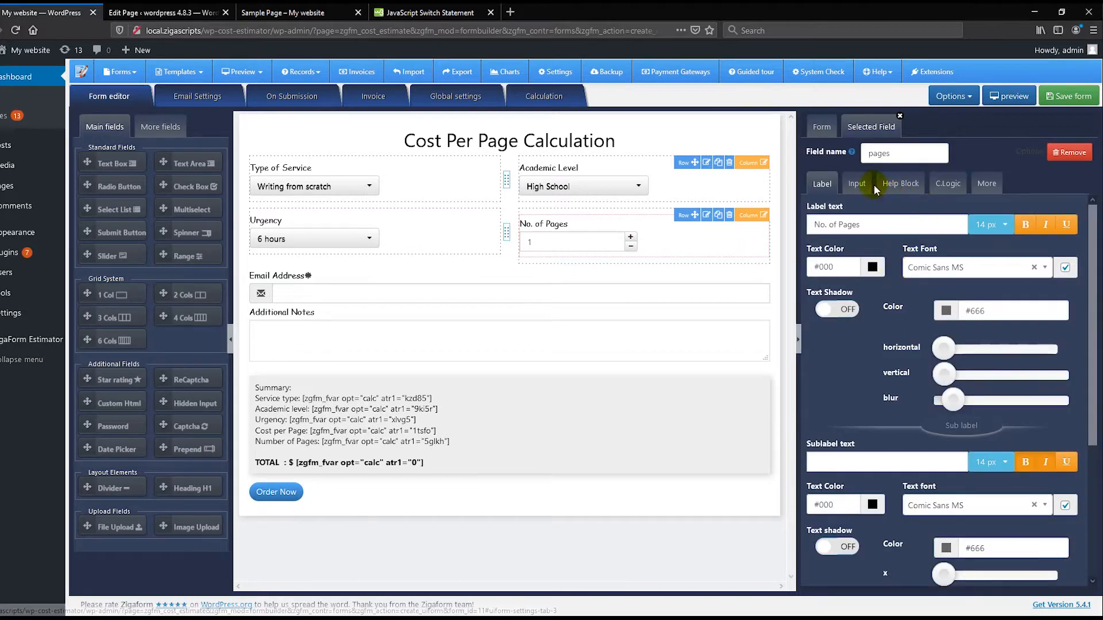
click(858, 183)
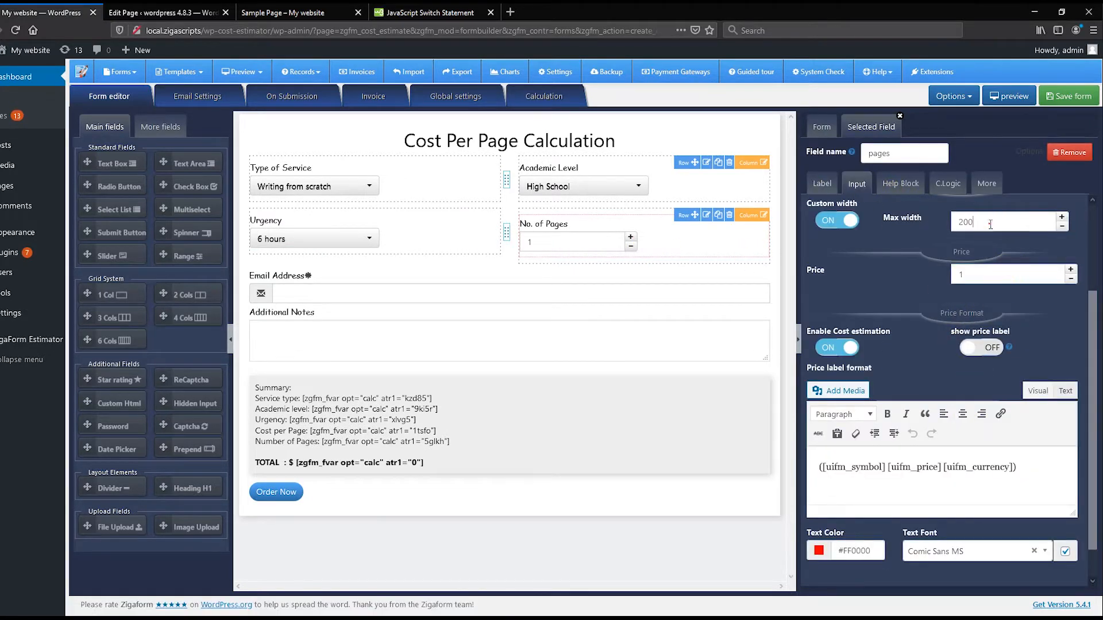
Examine the No. of Pages field's minimum, maximum, default value, step and price settings.
scroll(976, 241, up, 3)
drag(983, 387, 947, 392)
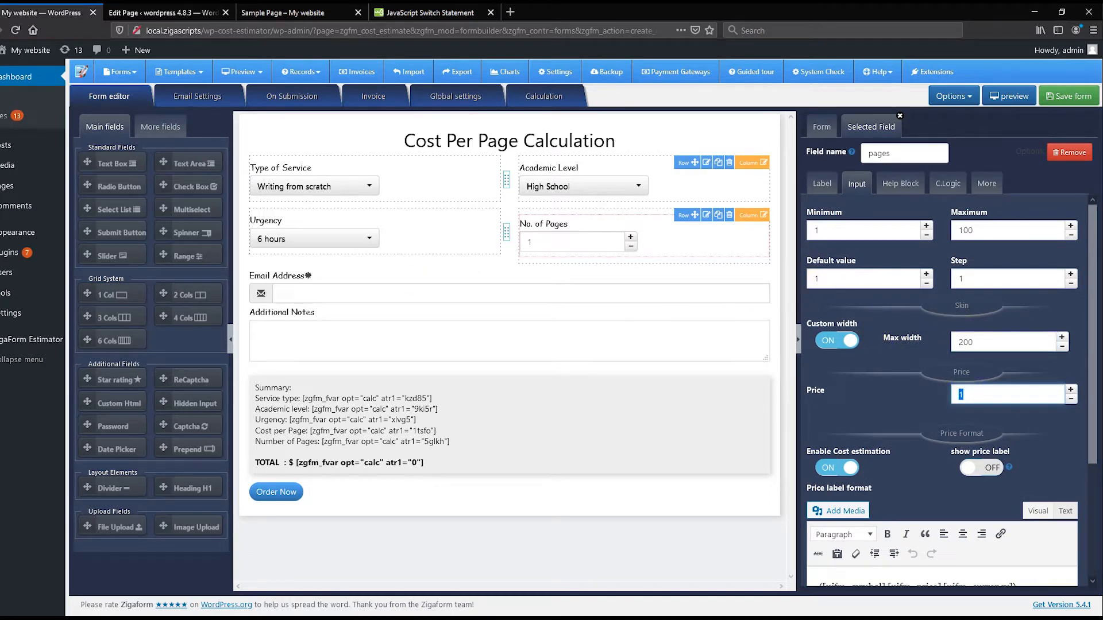
Review the Email Address field's validators and input settings and the Additional Notes field's input settings.
mouse_move(316, 293)
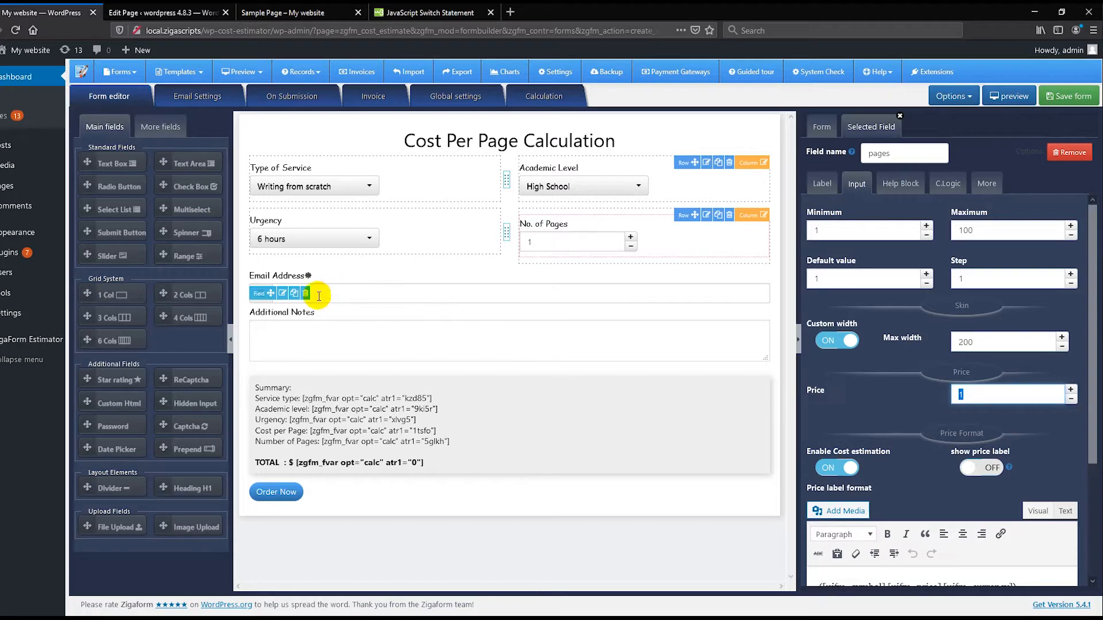
click(285, 291)
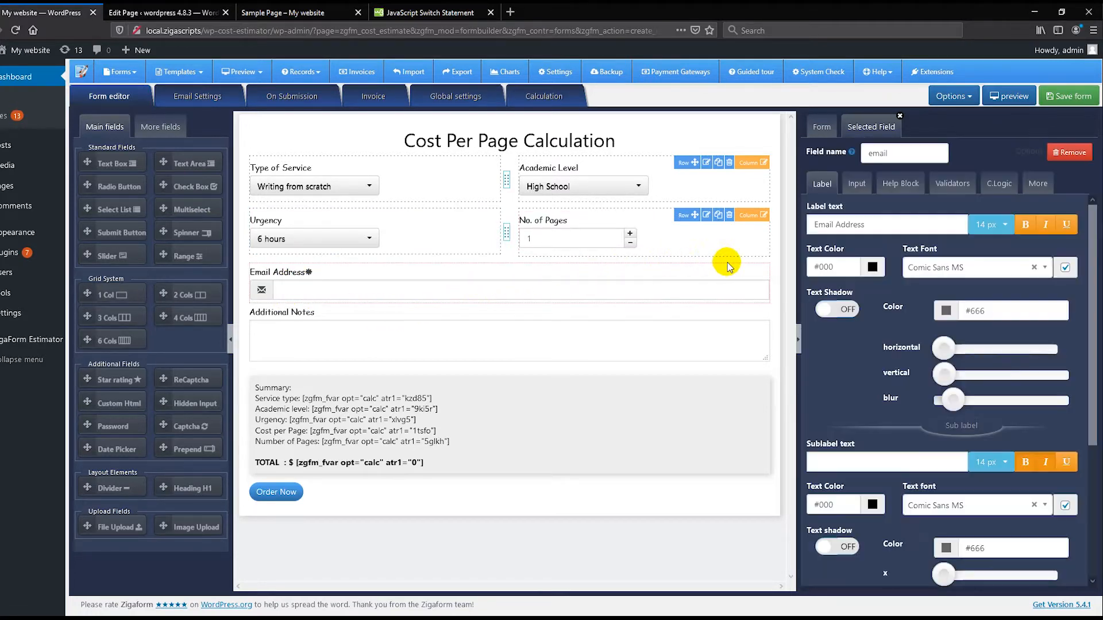
click(951, 183)
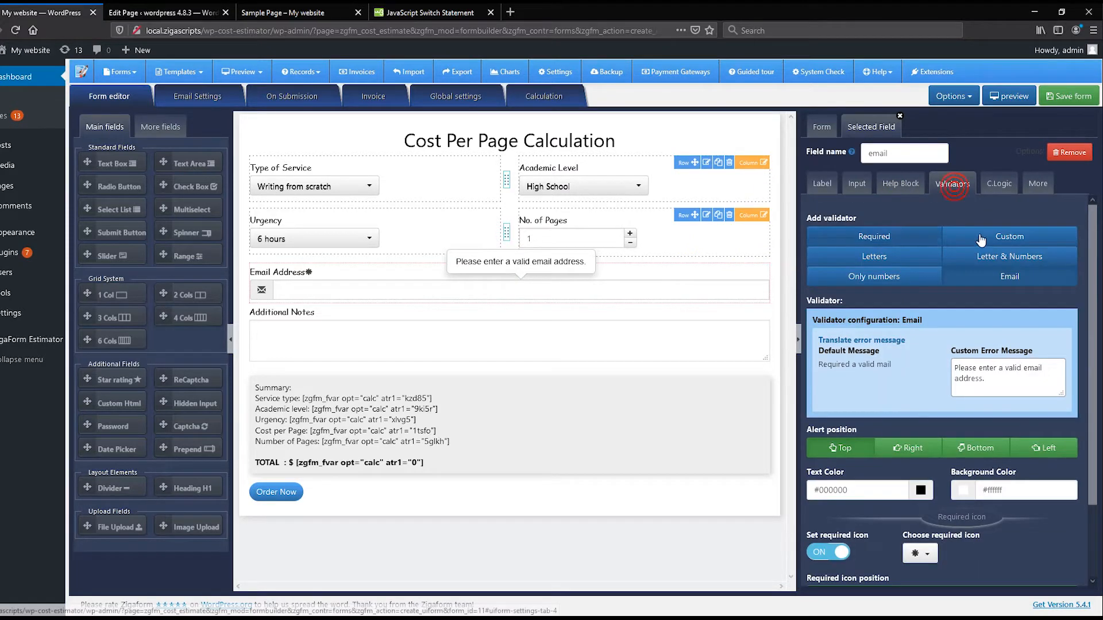
click(857, 184)
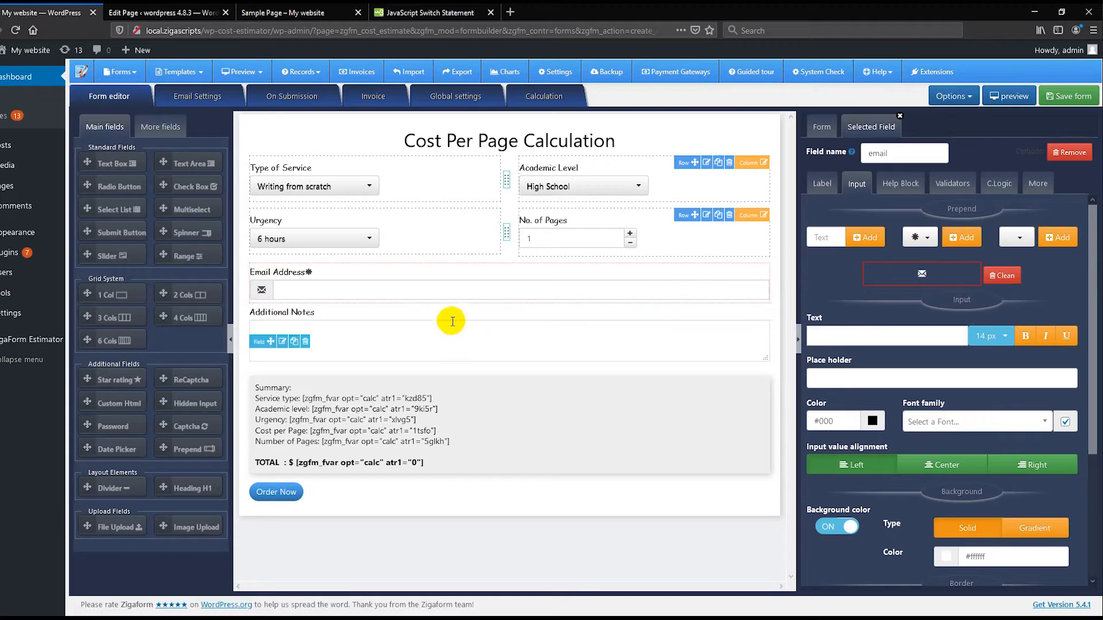
click(284, 344)
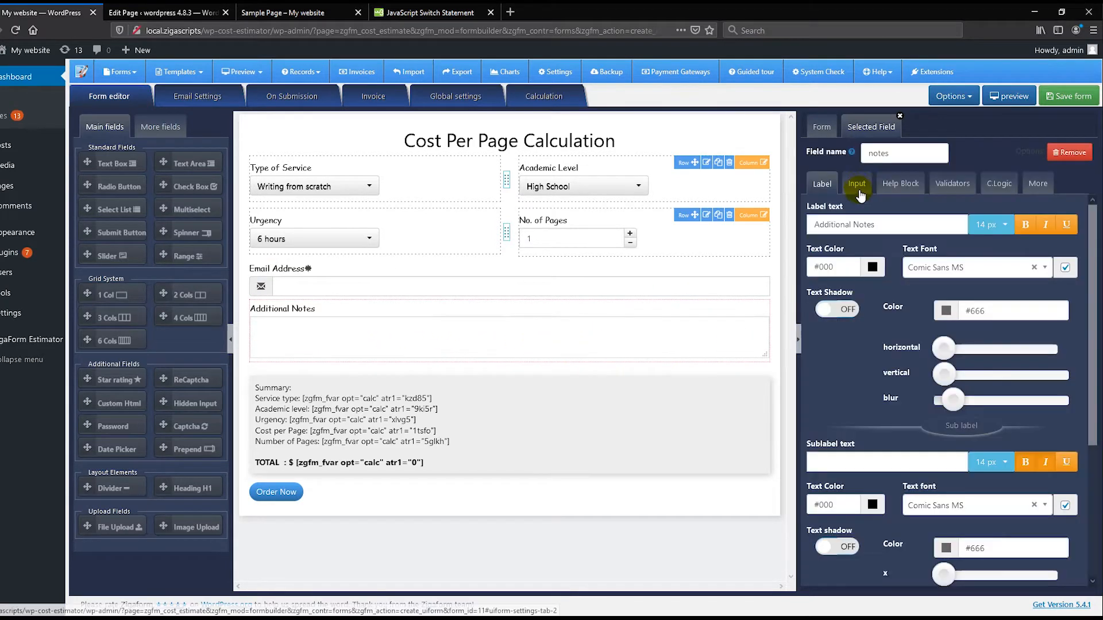
click(856, 185)
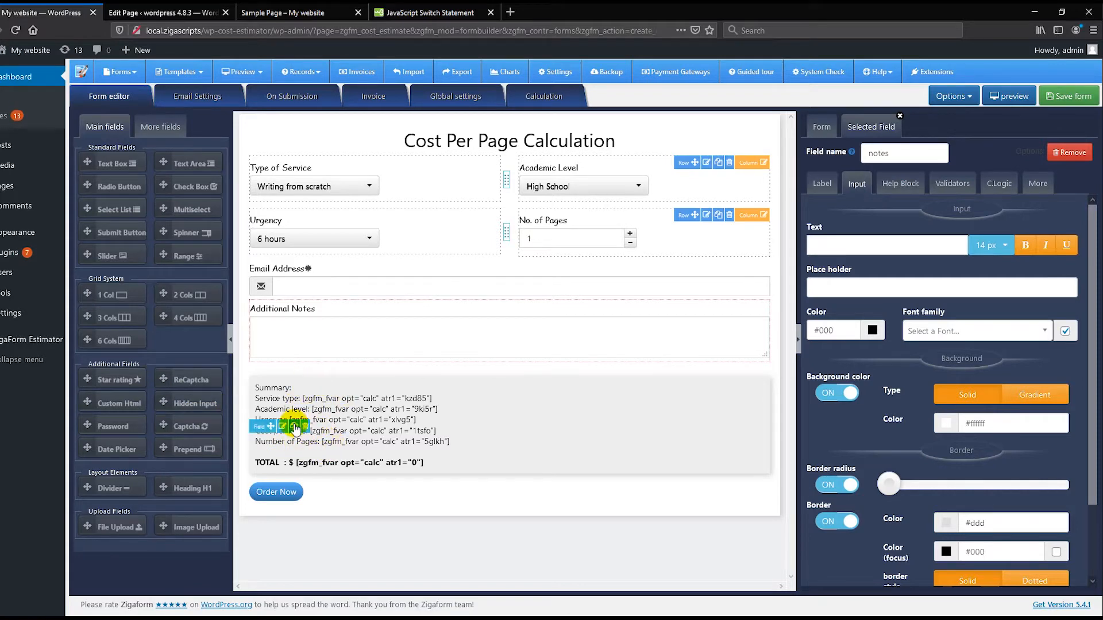
Insert a Custom Html field below Additional Notes and turn off its label block.
drag(89, 400, 442, 394)
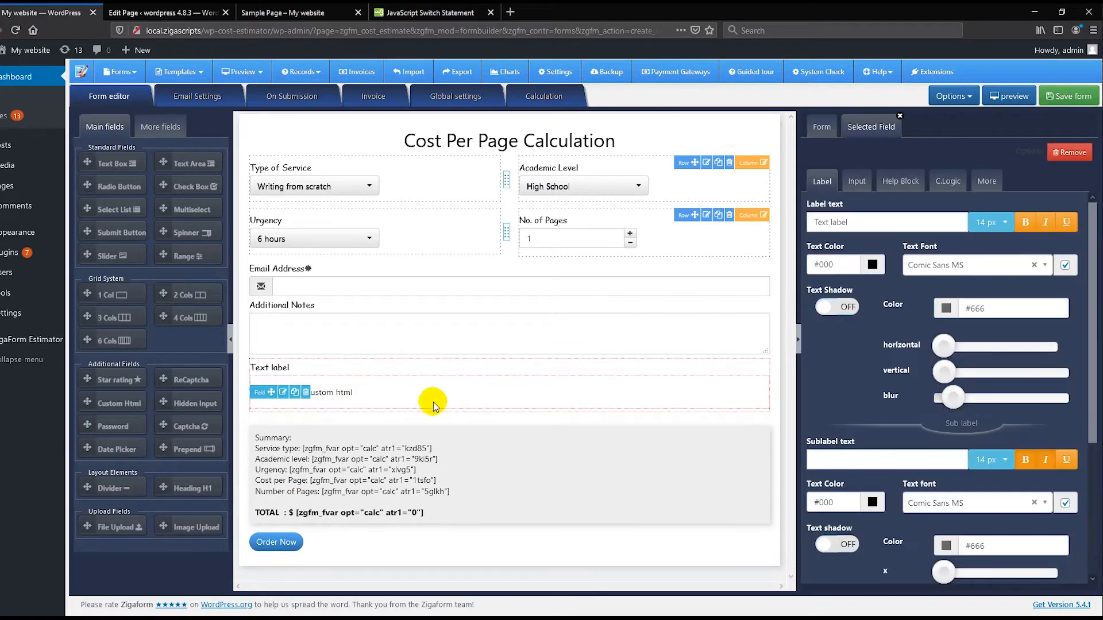
scroll(861, 345, down, 4)
click(837, 510)
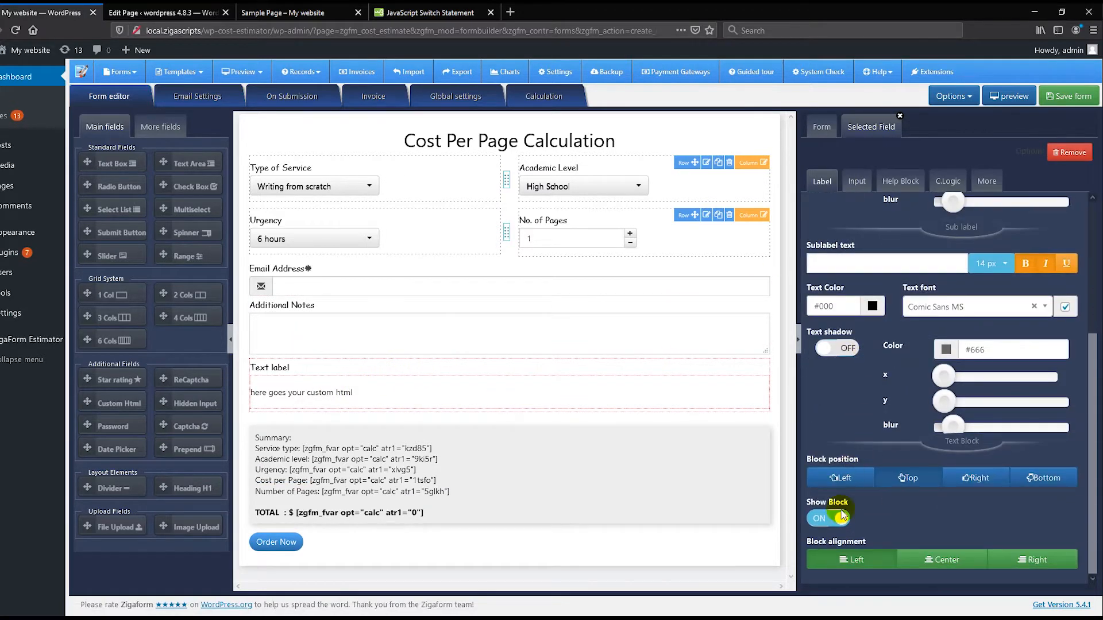
Append "bla blaaaa" to the placeholder text in the new field's custom HTML content.
scroll(862, 448, up, 2)
scroll(884, 402, up, 3)
click(856, 181)
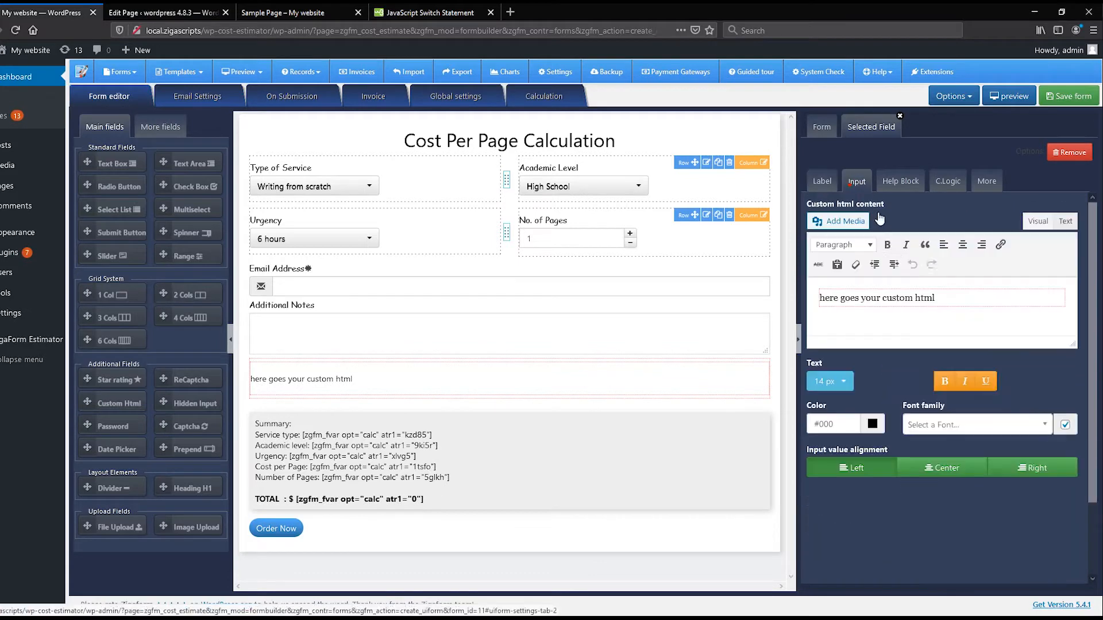
click(948, 297)
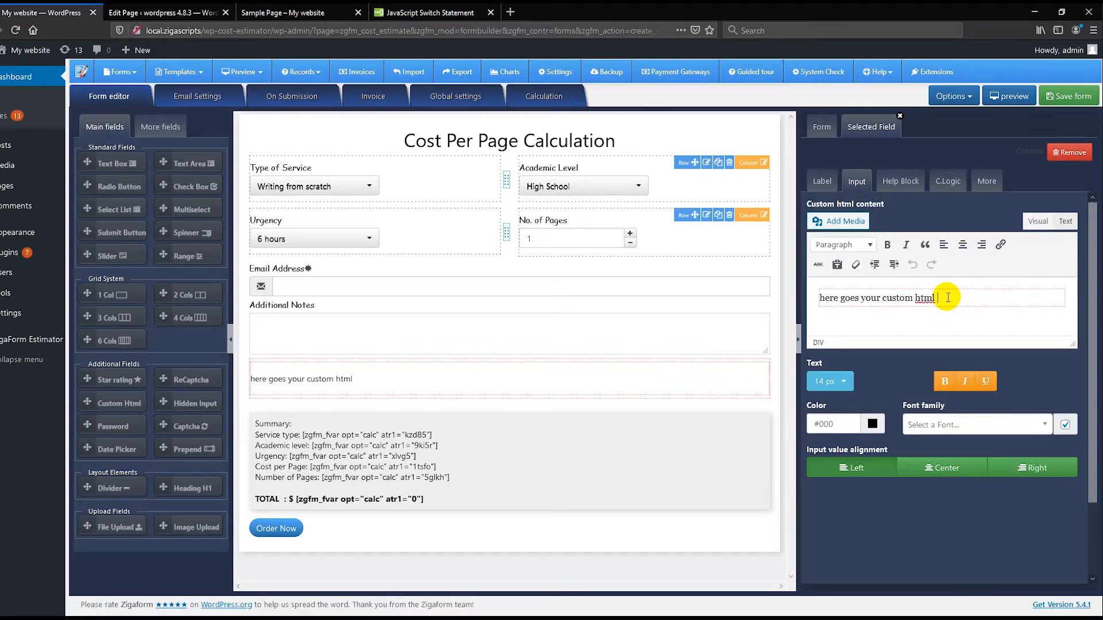
text(bla blaaaa)
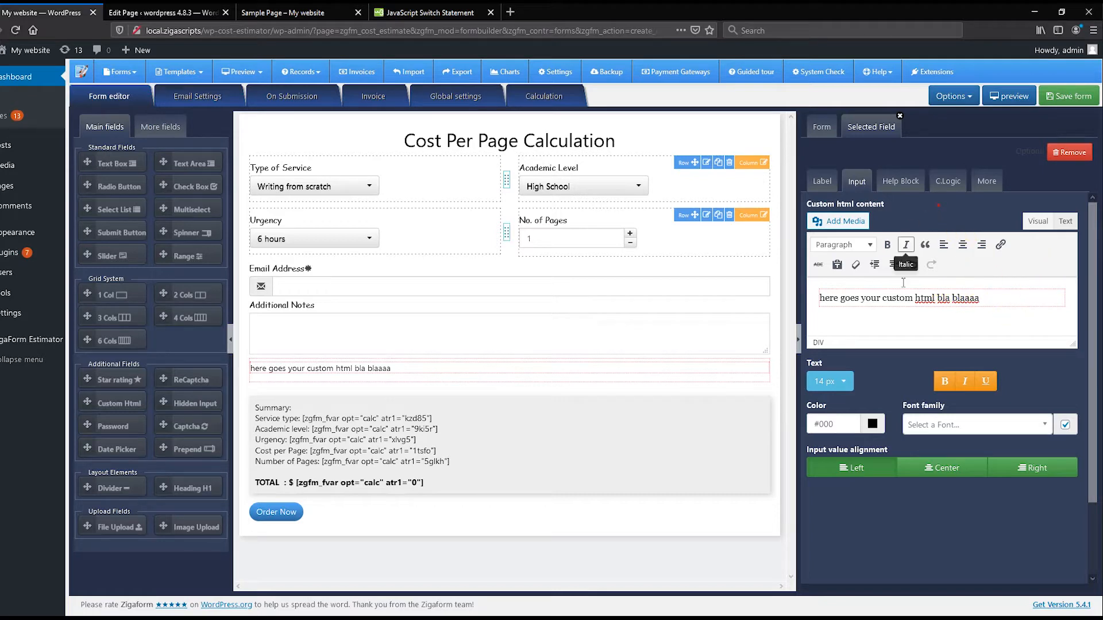
Delete the trial Custom Html field below Additional Notes.
click(306, 376)
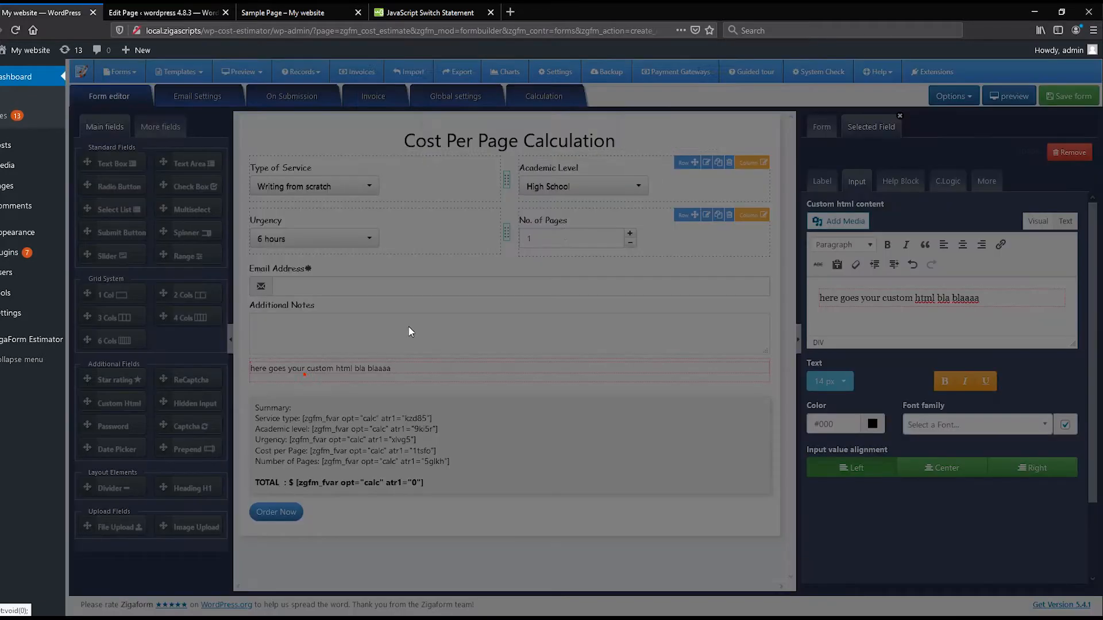
click(691, 141)
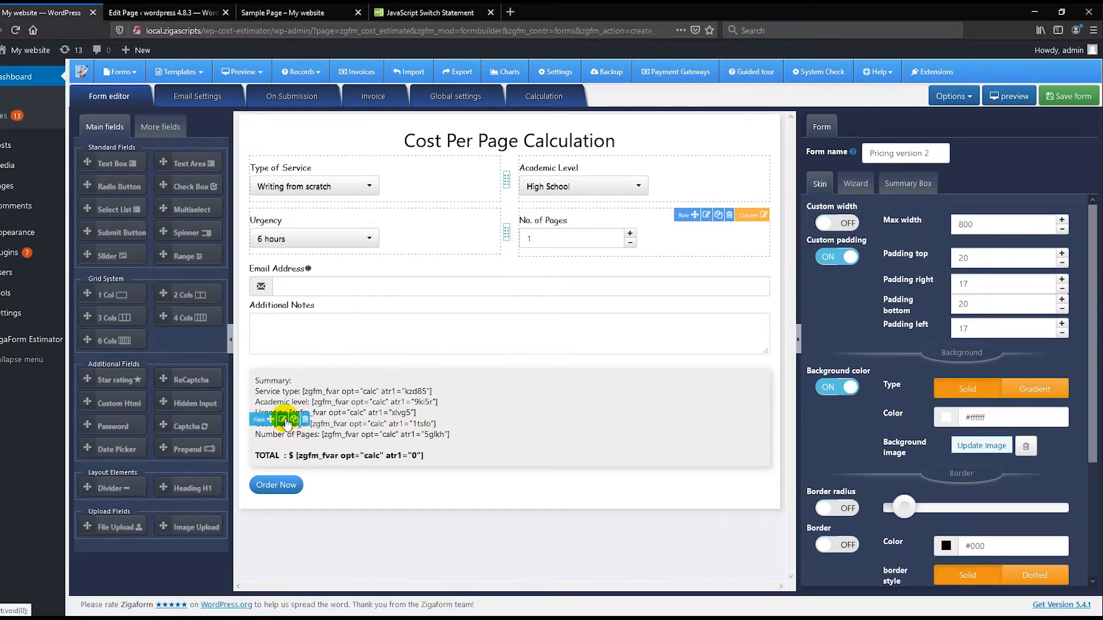
Open the custom HTML content of the Summary block and enlarge its editor to show all lines.
click(283, 420)
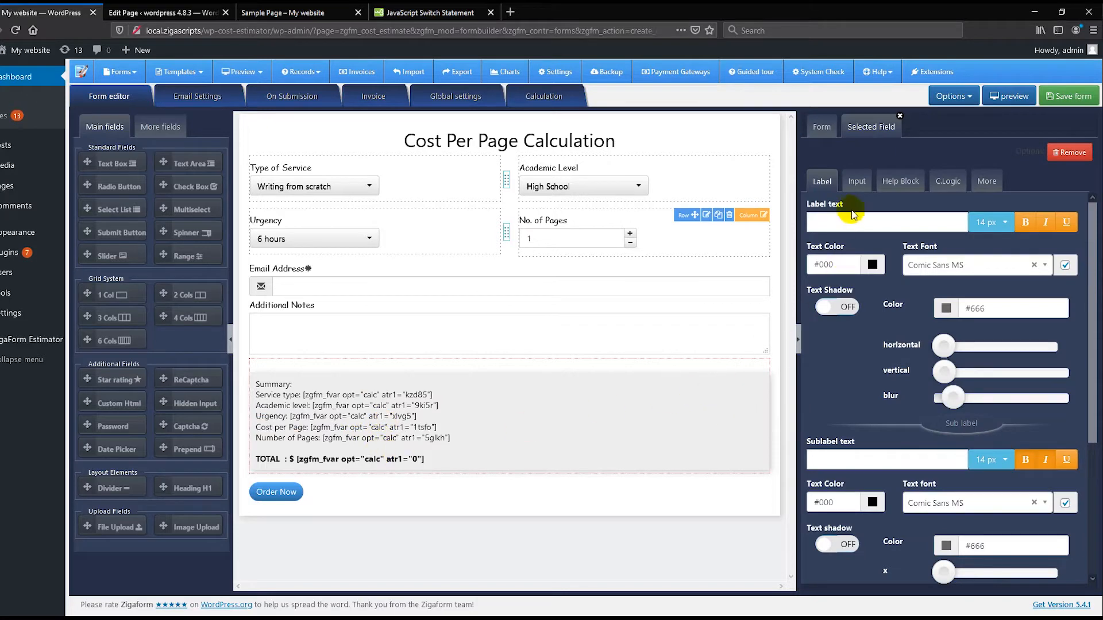
click(857, 188)
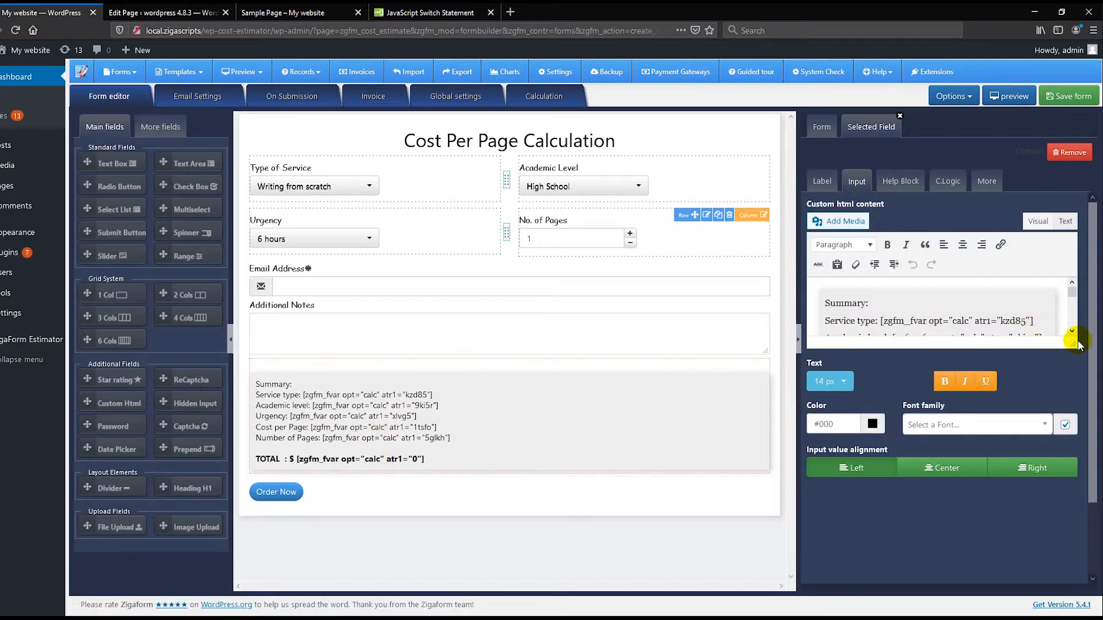
drag(1072, 343, 1071, 493)
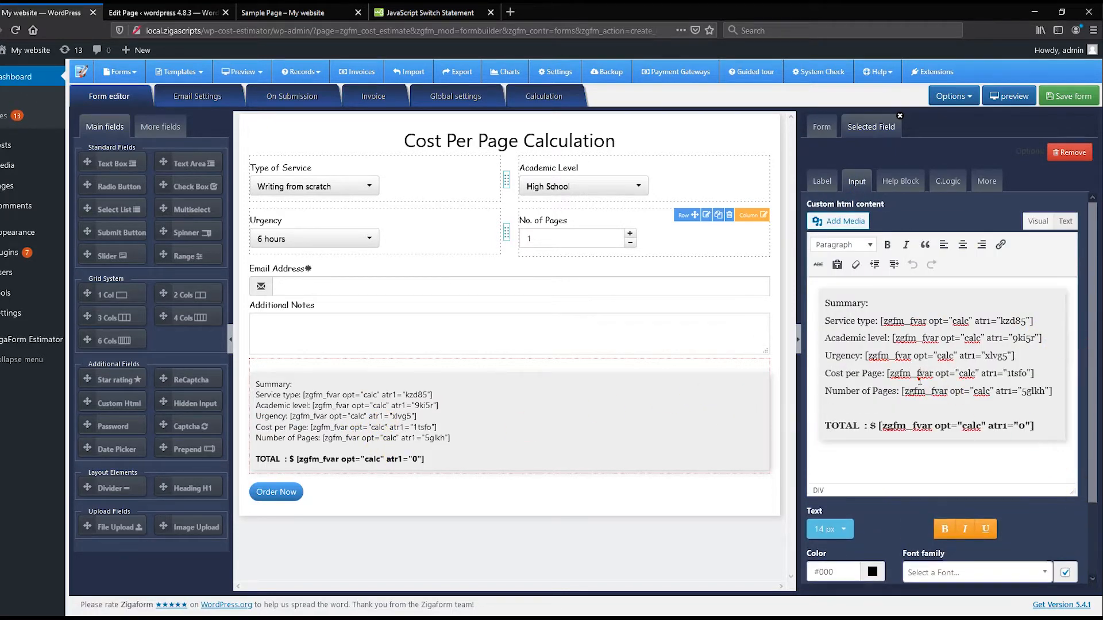
Examine the Summary block's calc shortcodes for Service type, Academic level and Urgency.
drag(881, 321, 1035, 325)
click(953, 339)
drag(892, 339, 1049, 339)
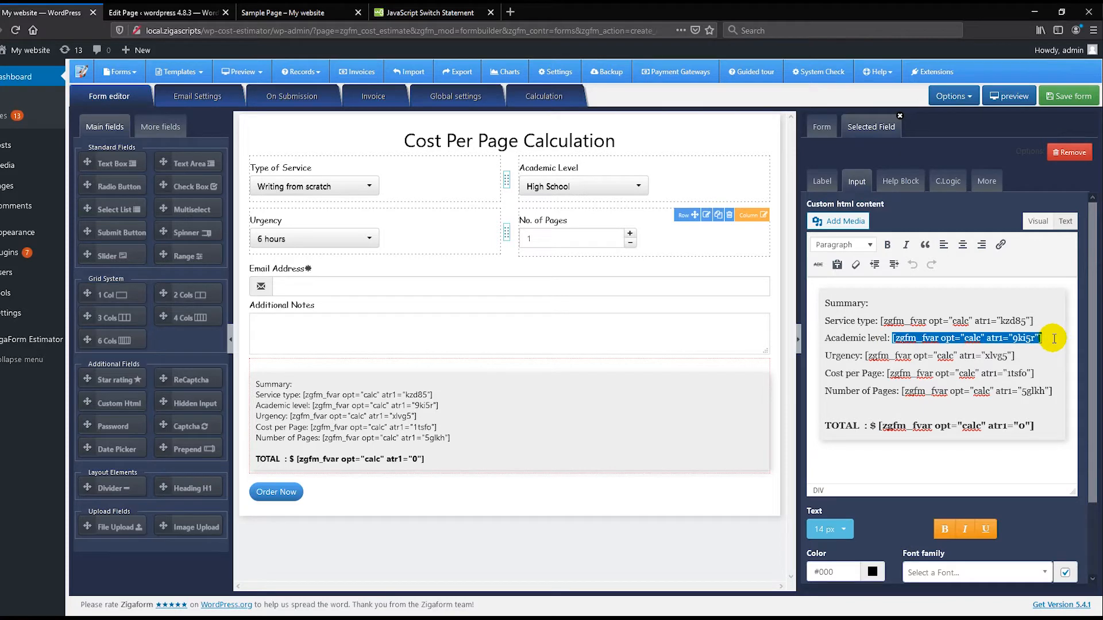
click(927, 351)
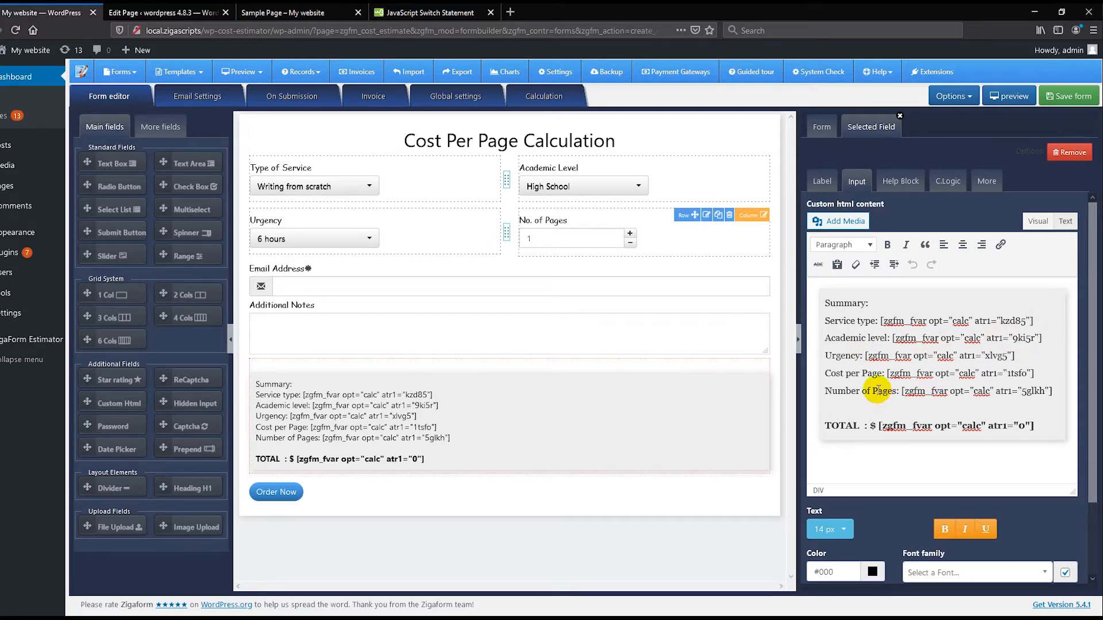
click(934, 356)
Open the form variables list, review the frontend calculation variable codes, and close the list.
click(969, 102)
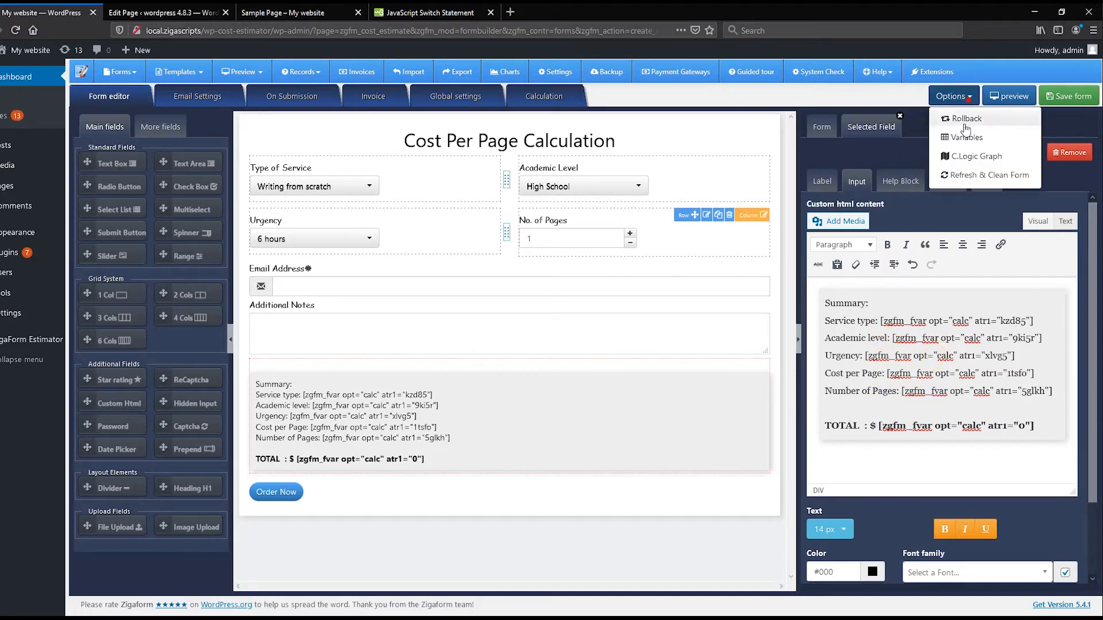
click(974, 137)
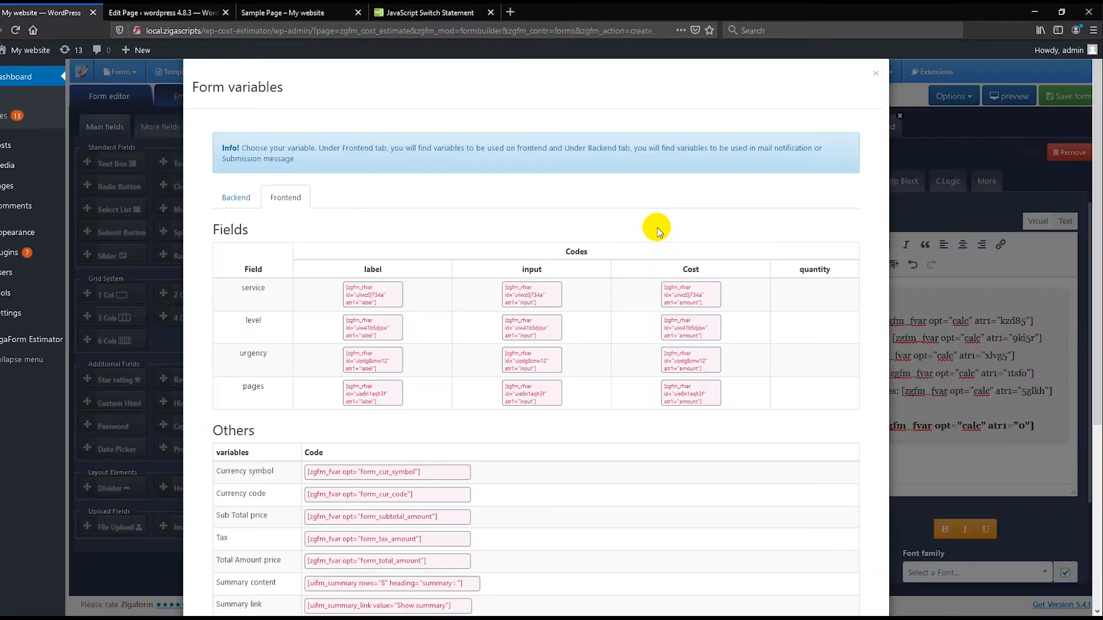
scroll(504, 254, down, 5)
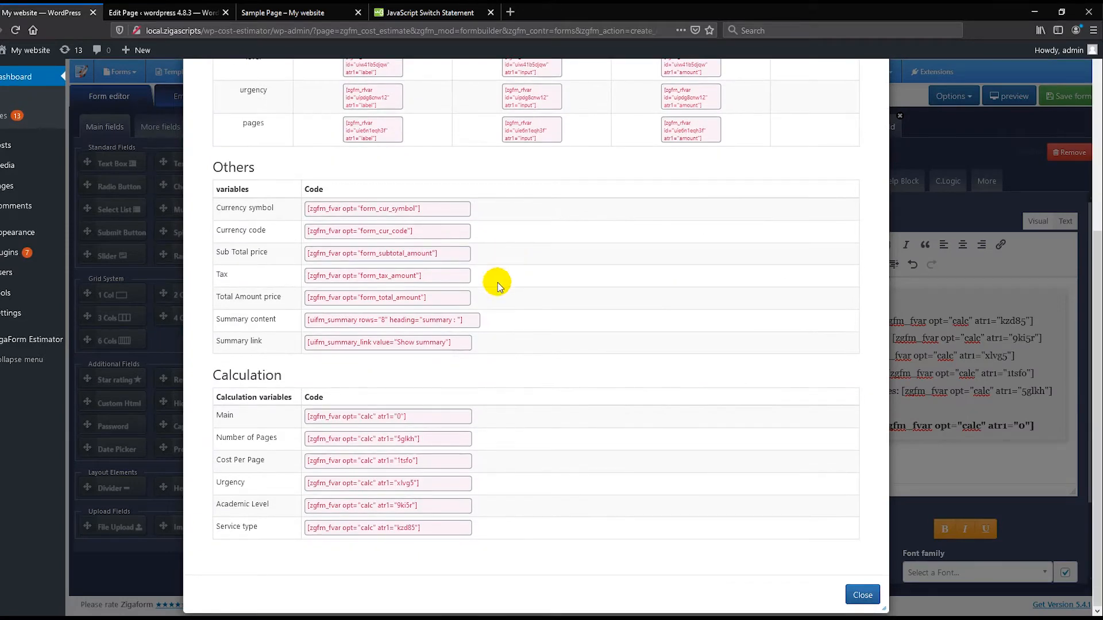
drag(298, 379, 269, 379)
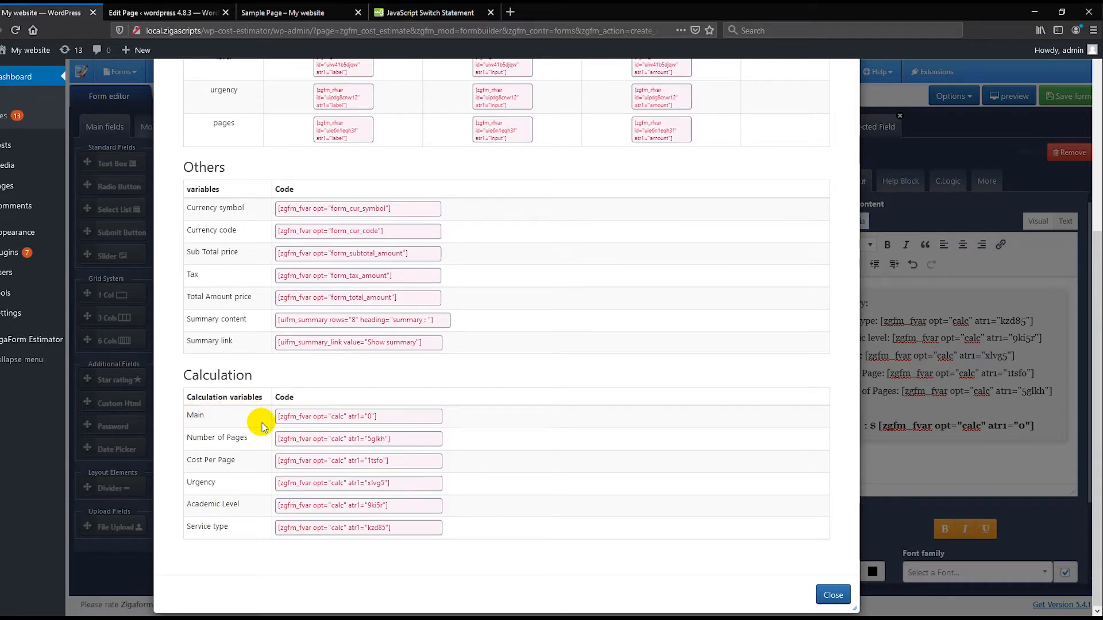
click(833, 594)
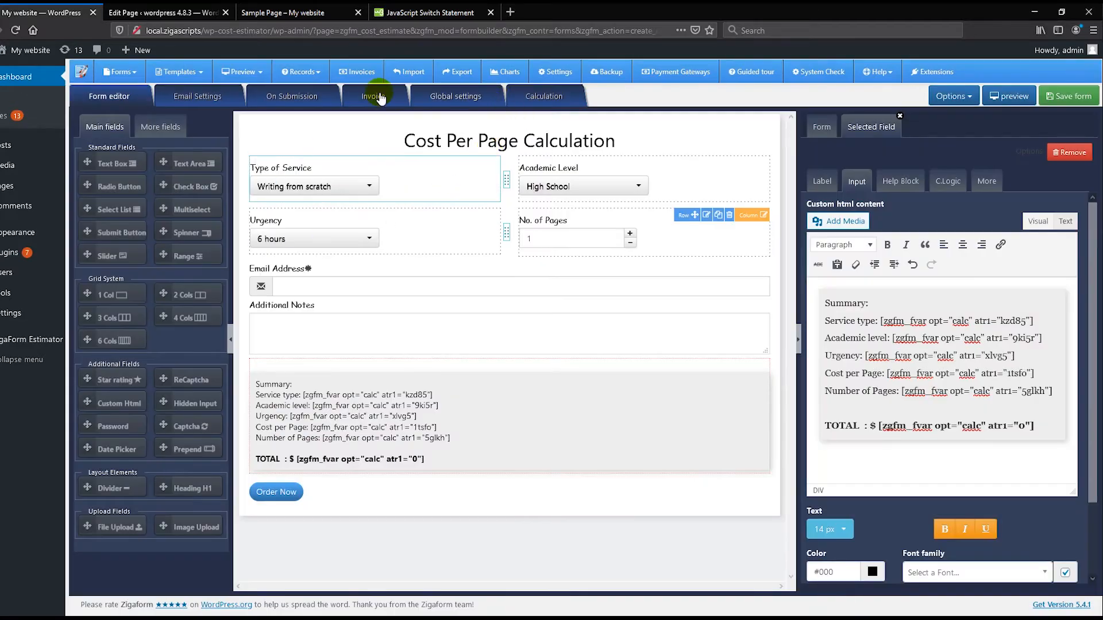
Open the form's math calculation settings and review the scripts of its variables from Main to Service type.
click(553, 102)
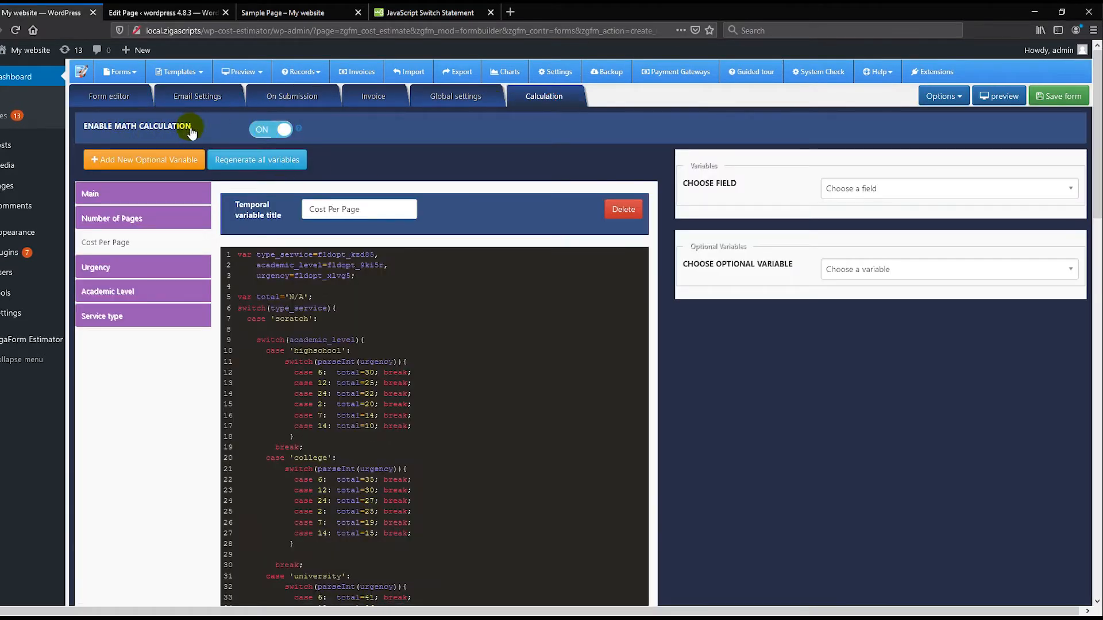
click(143, 198)
click(148, 219)
click(150, 243)
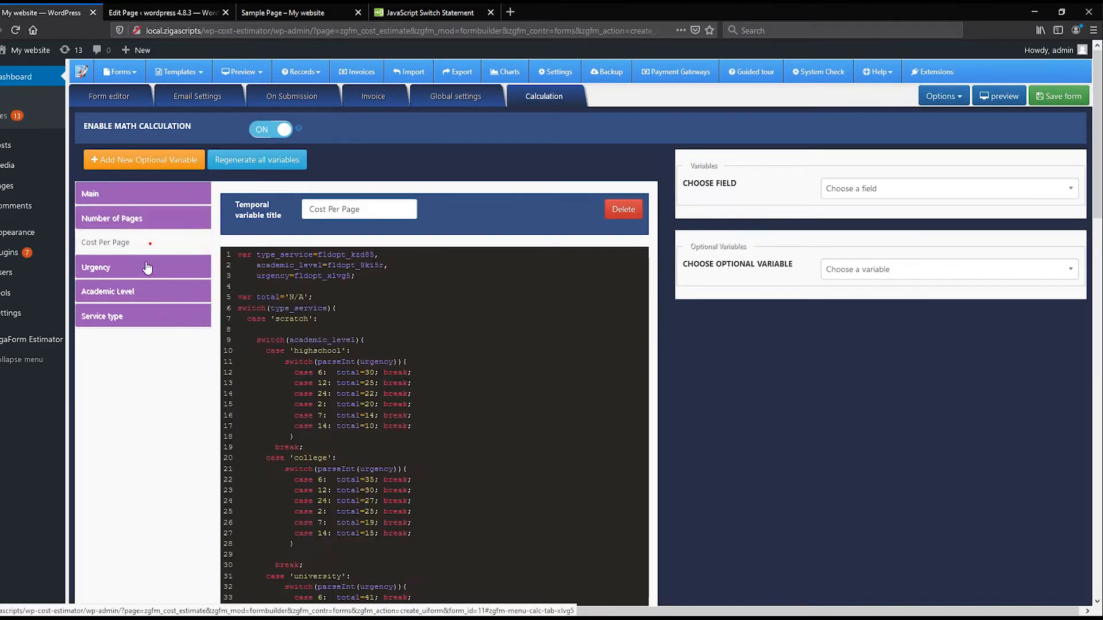
click(163, 323)
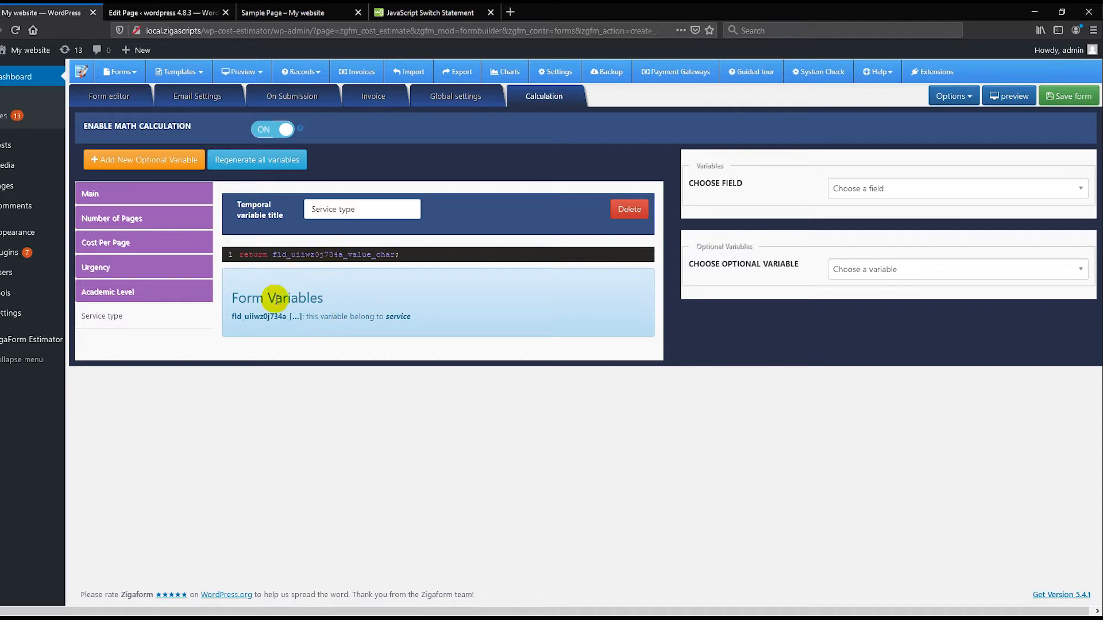
Check the Type of Service field's name in the form editor and return to the Service type calculation.
click(105, 109)
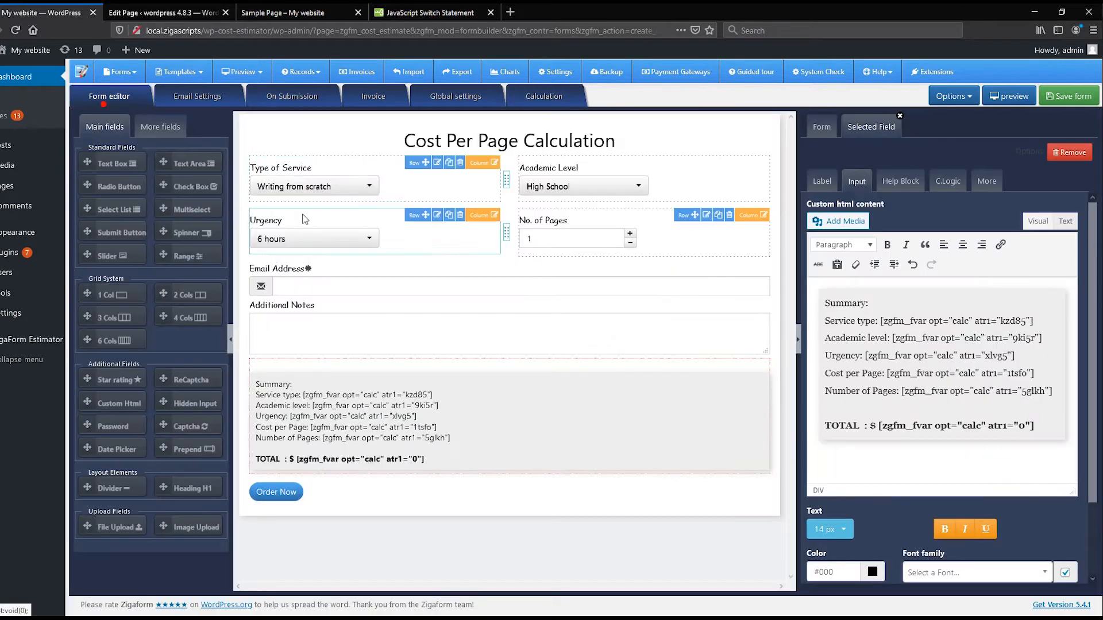
click(279, 191)
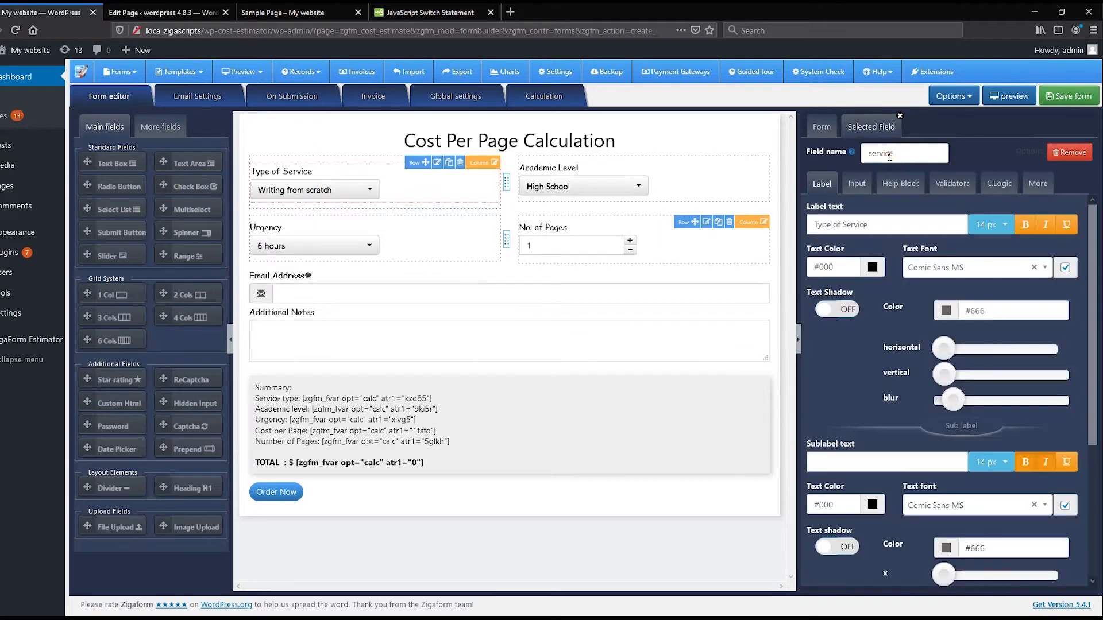
click(575, 105)
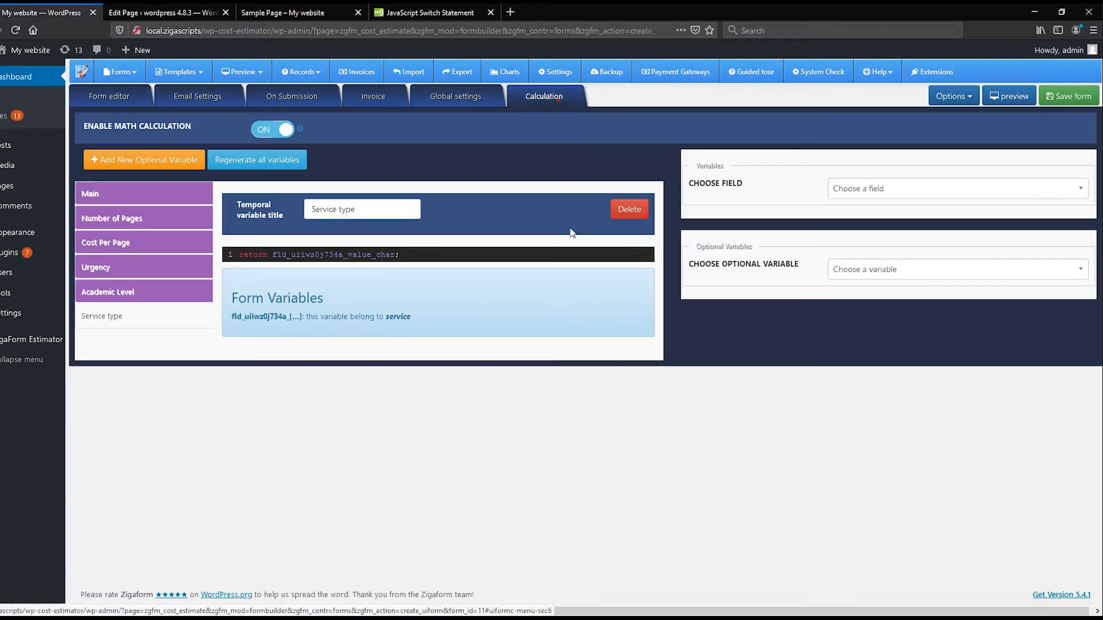
Generate the calculation variable for the service field's Field value with data type Character and select its code.
click(872, 188)
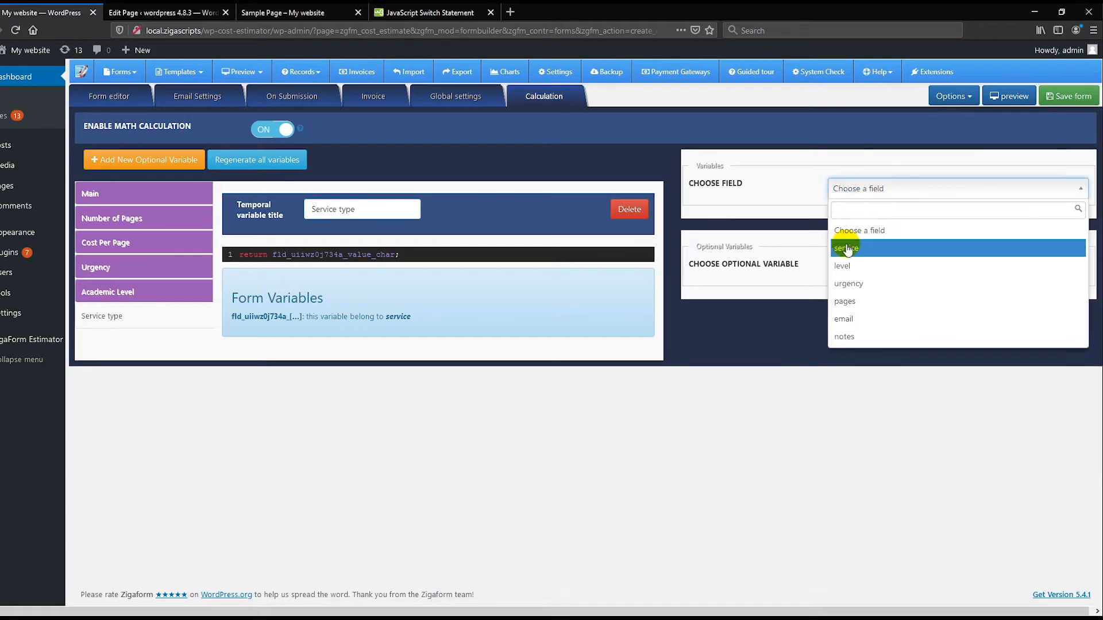
click(846, 248)
click(879, 222)
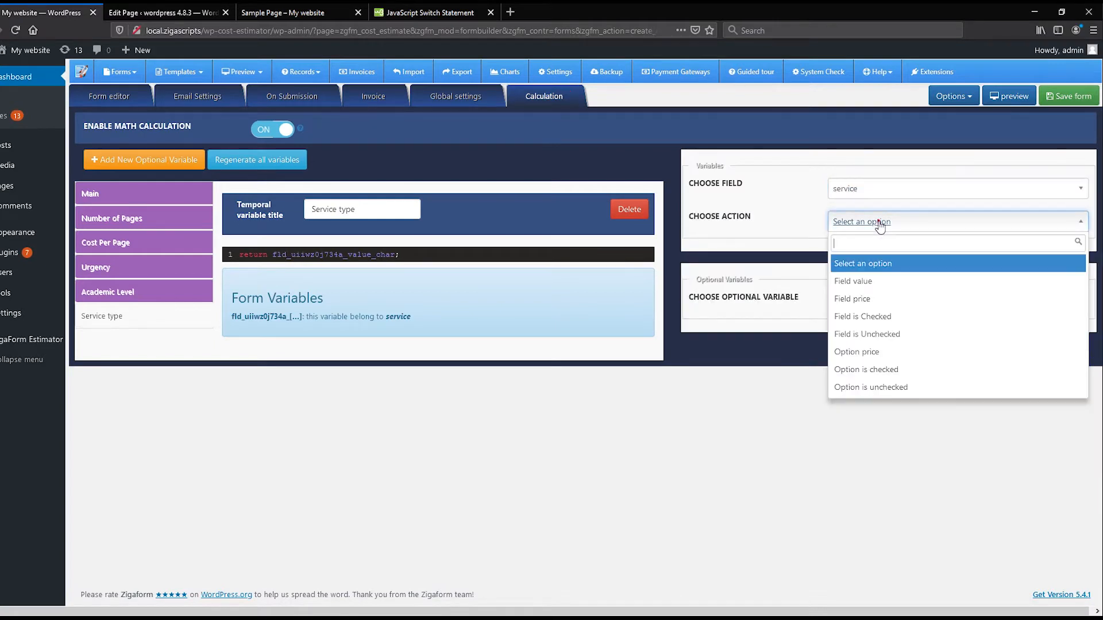
click(868, 281)
click(873, 256)
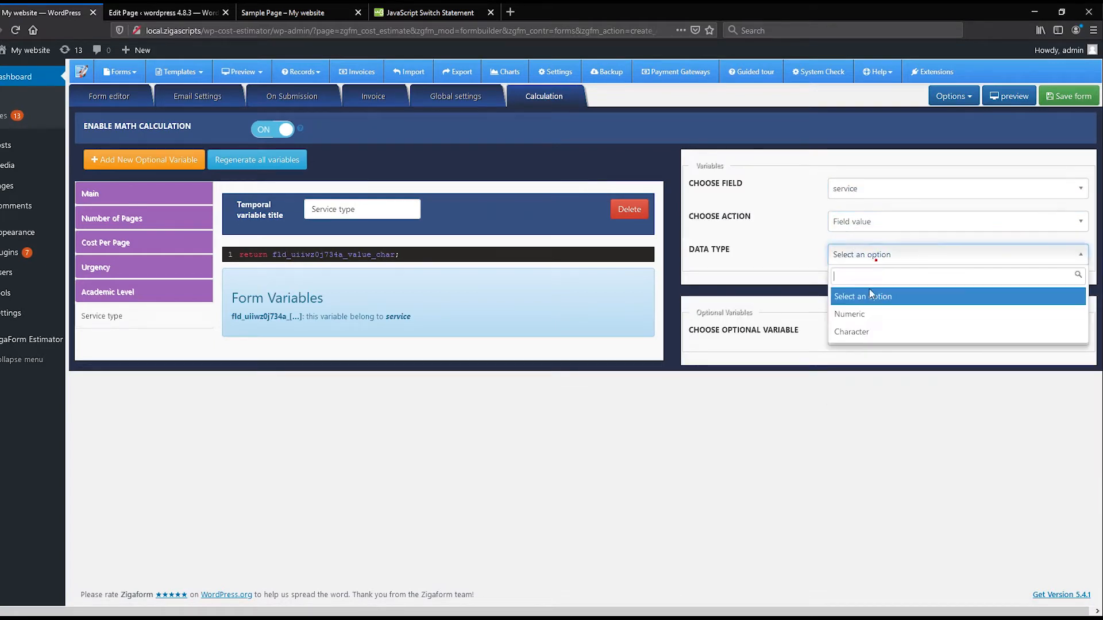
click(874, 332)
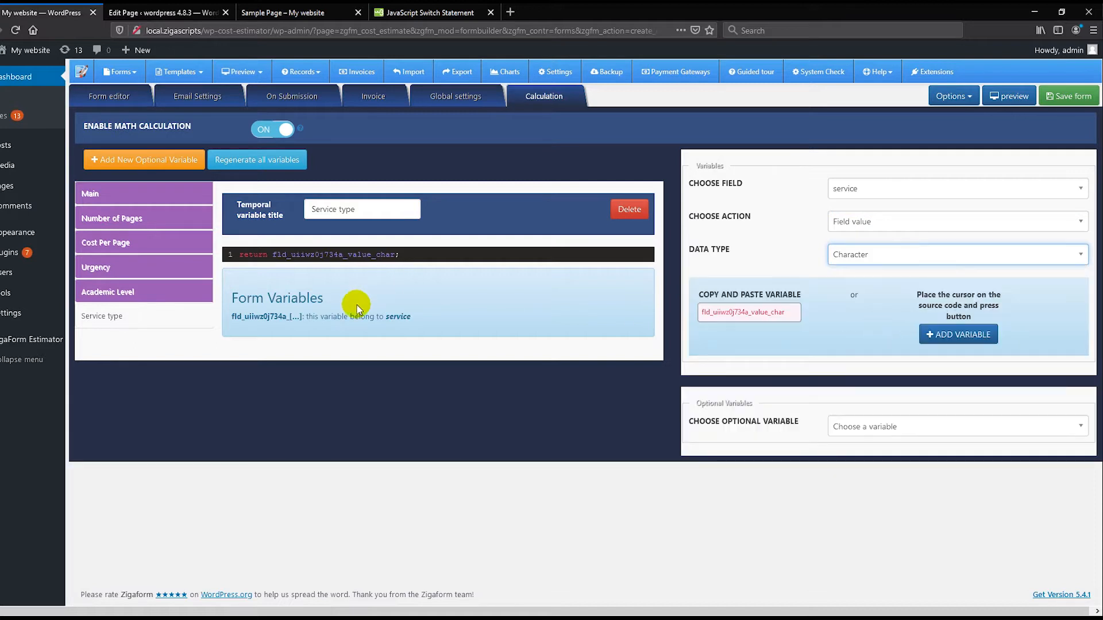
click(775, 315)
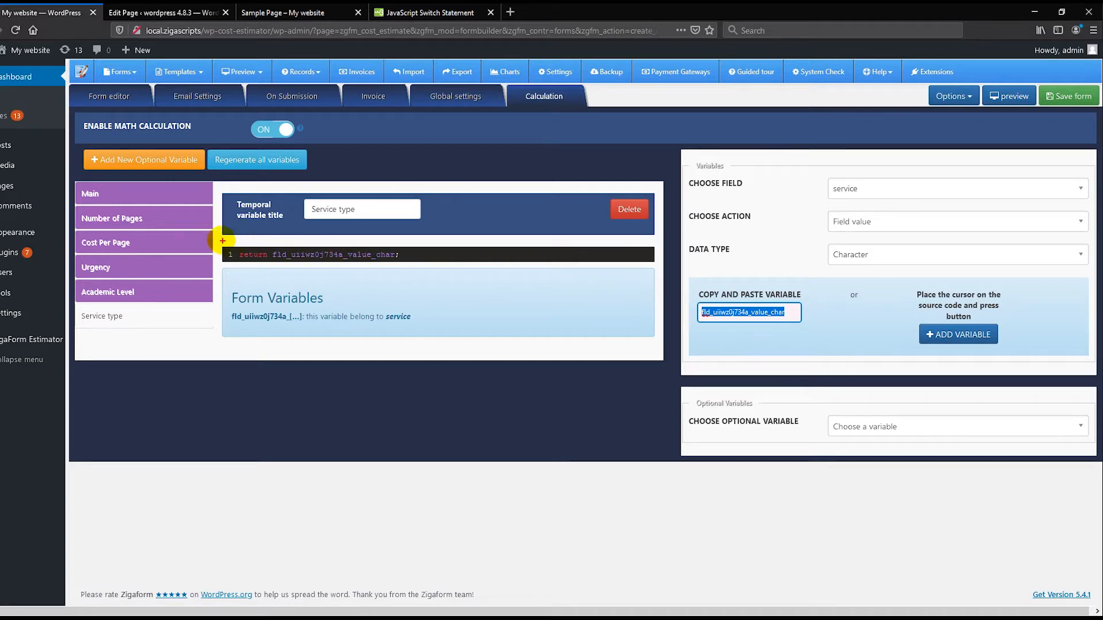
Compare the variable in the Service type script with the generated variable code for the service field.
drag(332, 267, 425, 267)
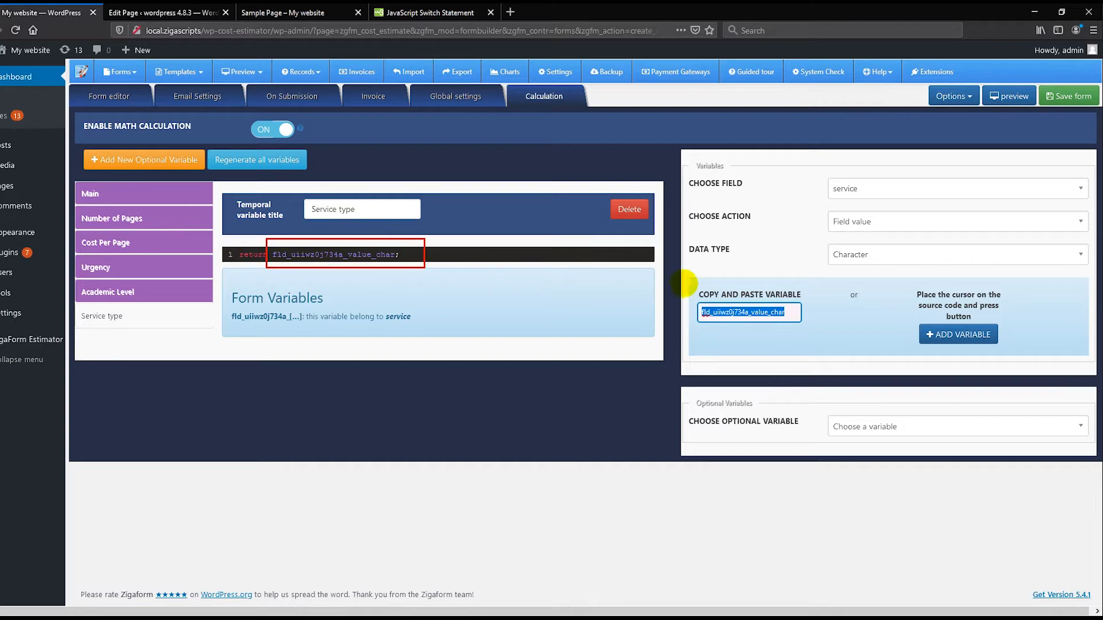
drag(726, 313, 818, 328)
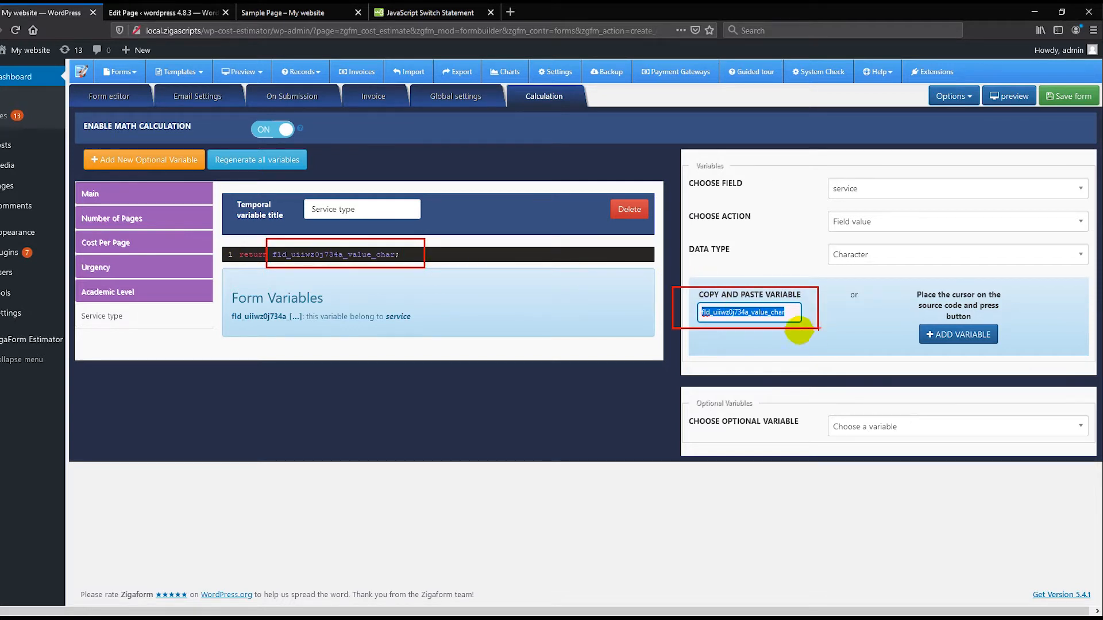
key(Escape)
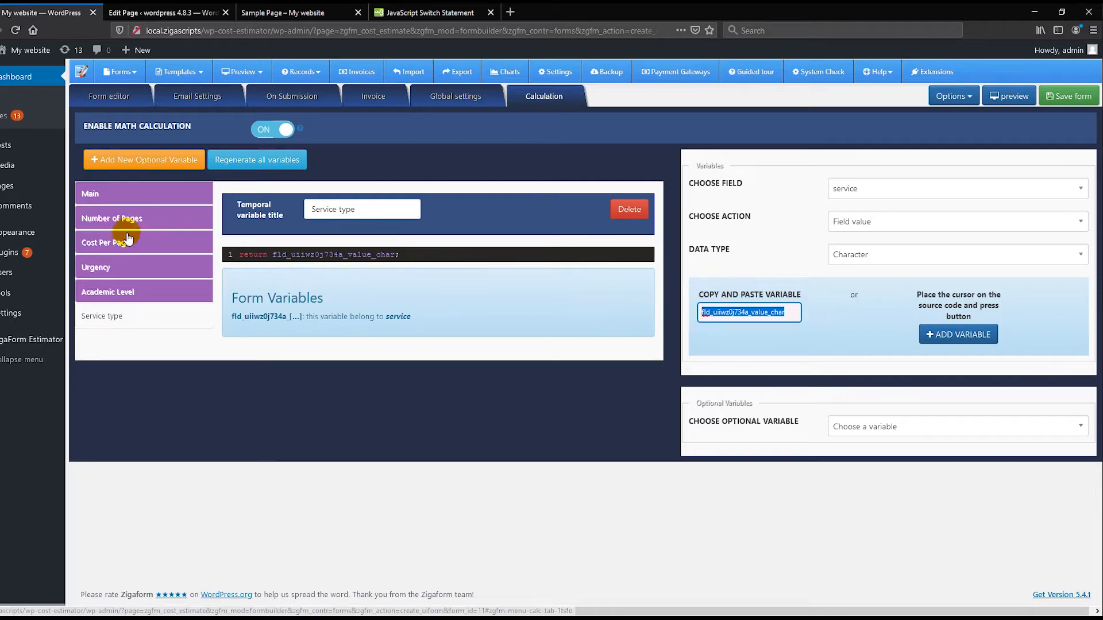
click(429, 258)
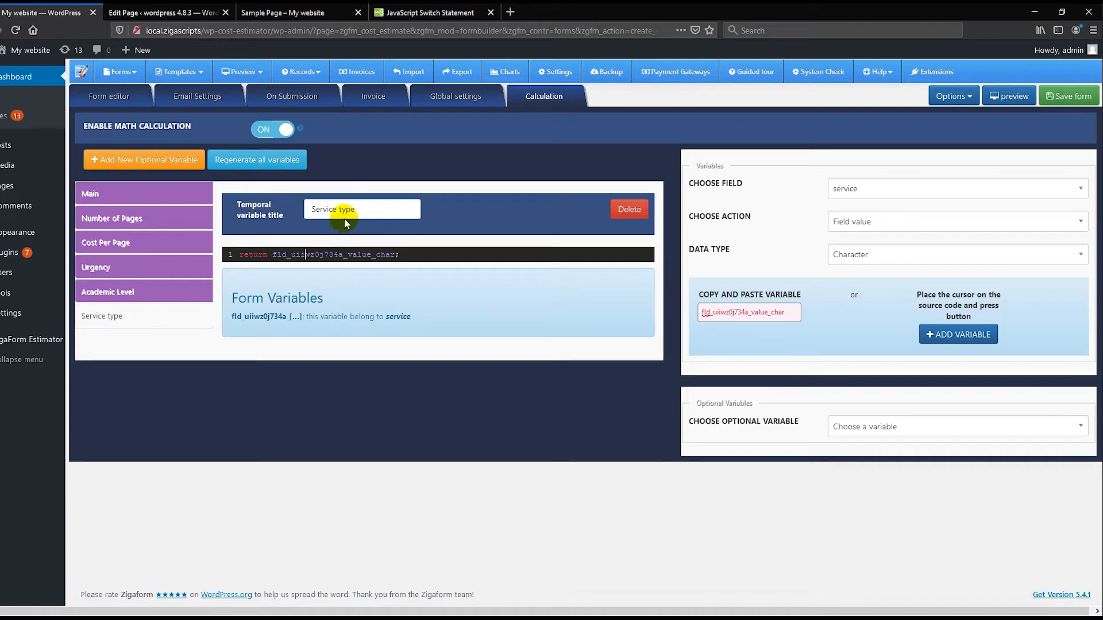
Open the form variables list, select the frontend shortcode of the Service type calculation, and close the list.
click(948, 96)
click(956, 138)
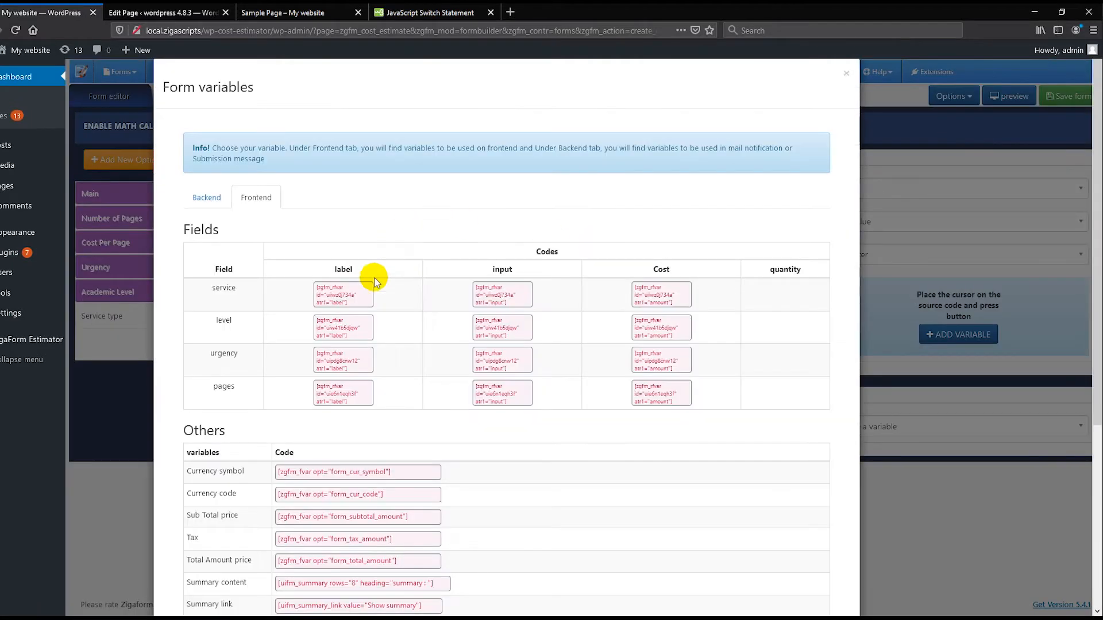
scroll(402, 356, down, 5)
click(287, 527)
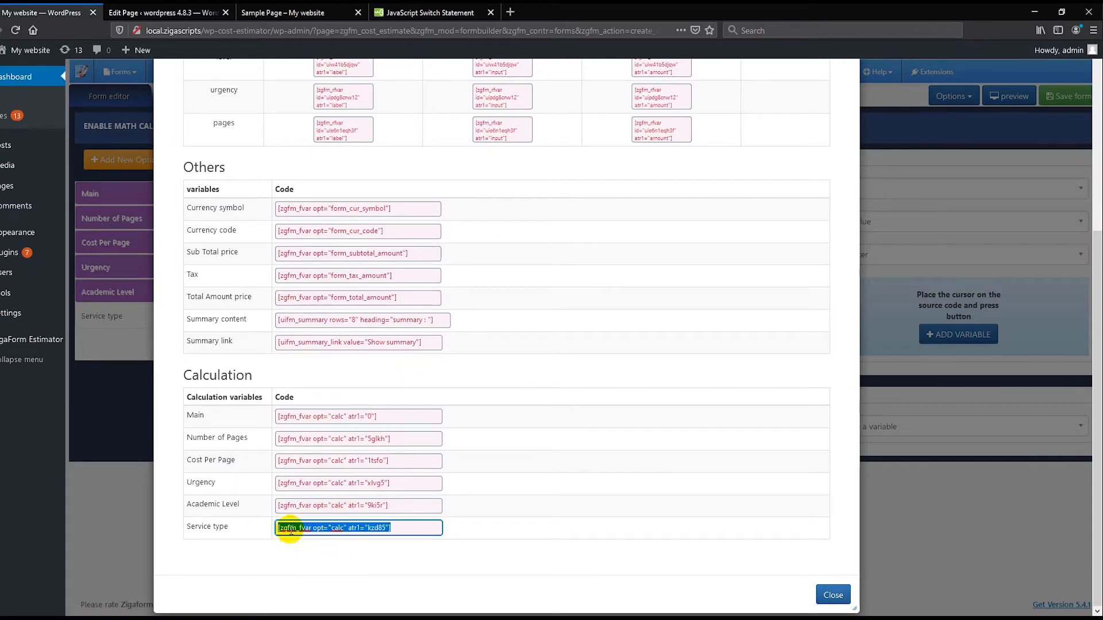
click(839, 603)
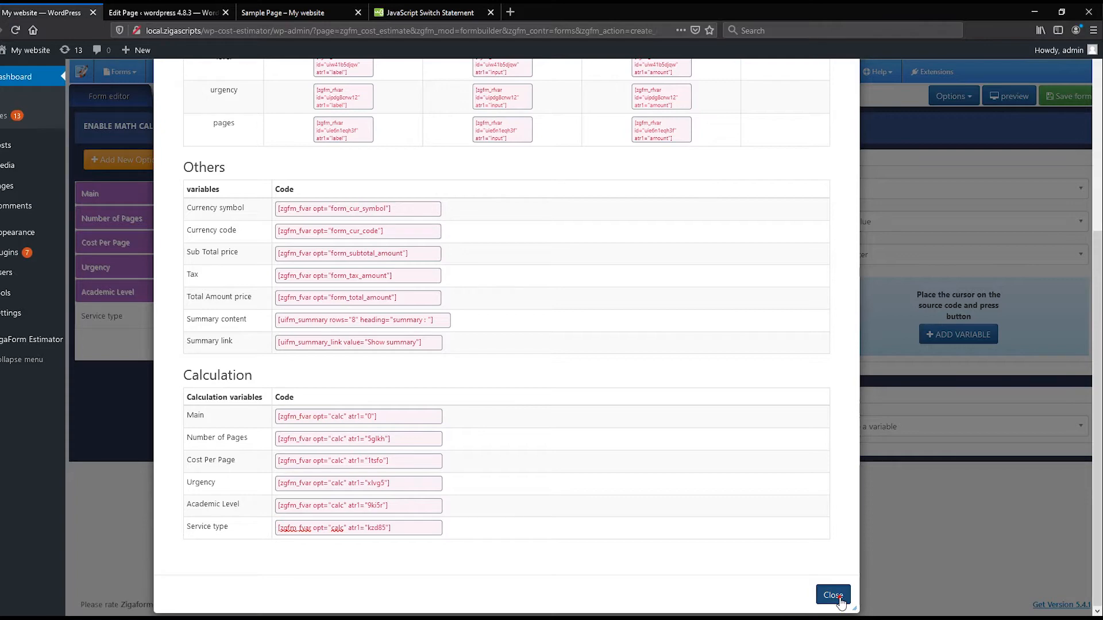
Open the summary block's custom HTML content in the form editor and select its Service type shortcode.
click(123, 95)
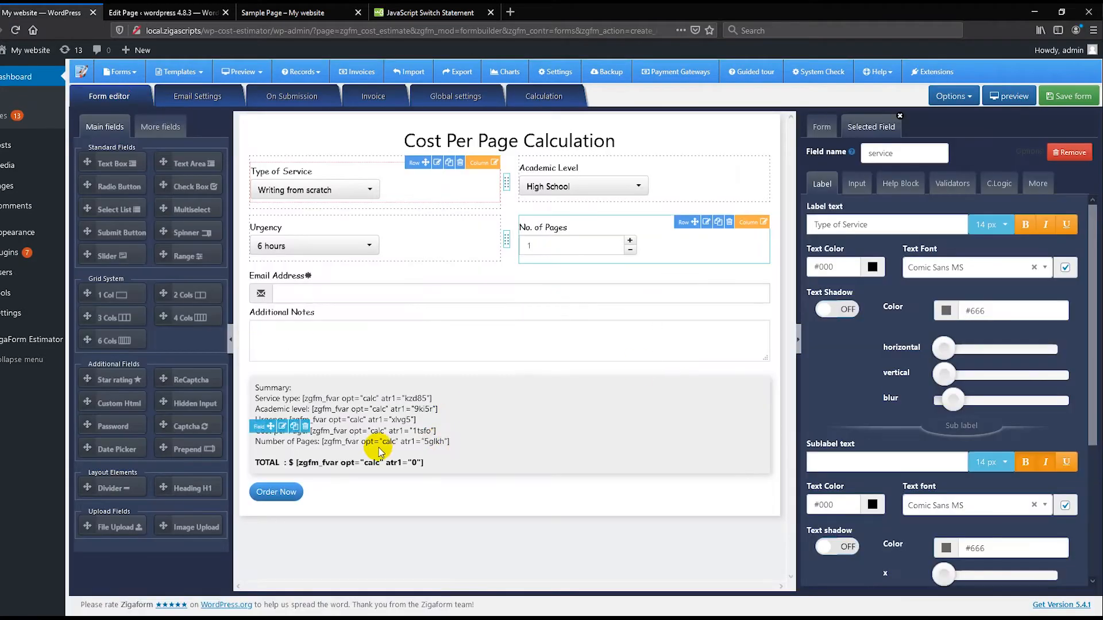
click(855, 183)
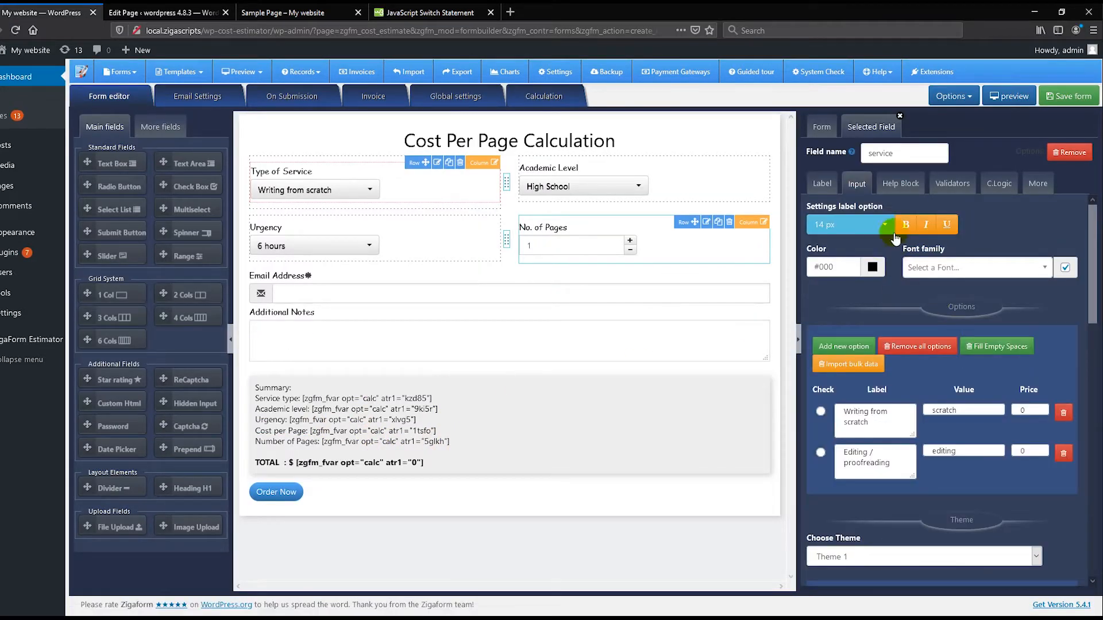
click(283, 421)
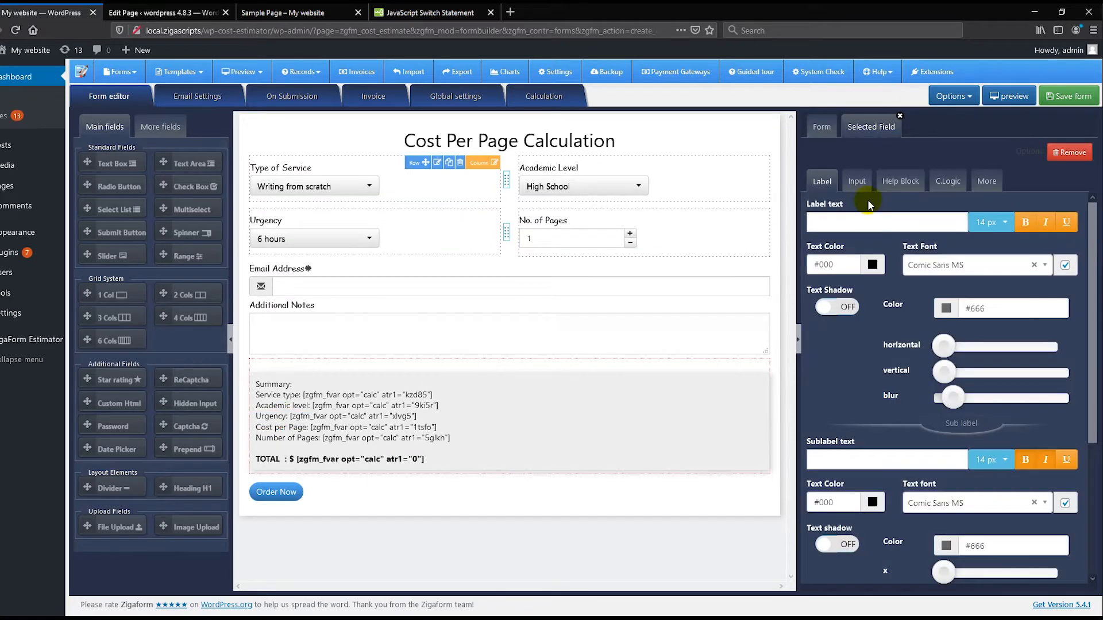
click(857, 182)
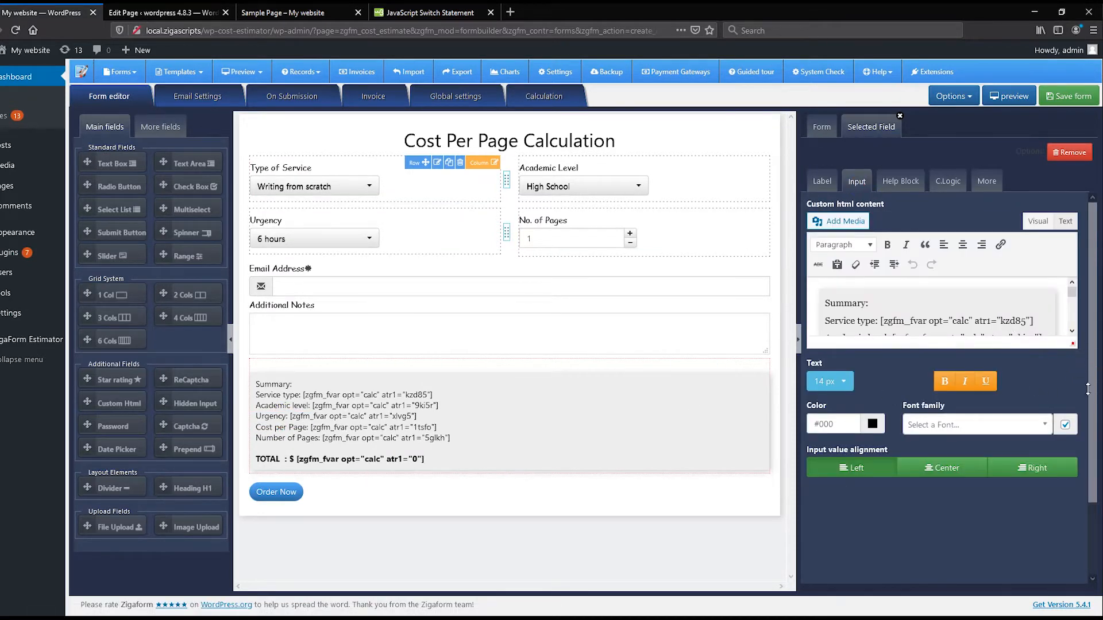
click(1014, 321)
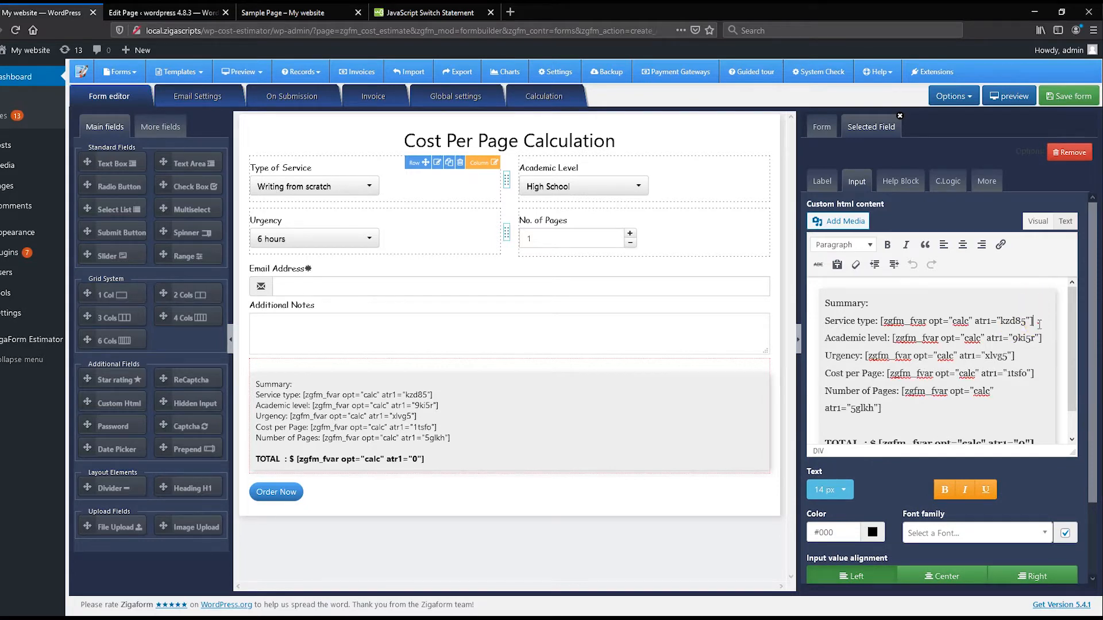
drag(1039, 323, 878, 321)
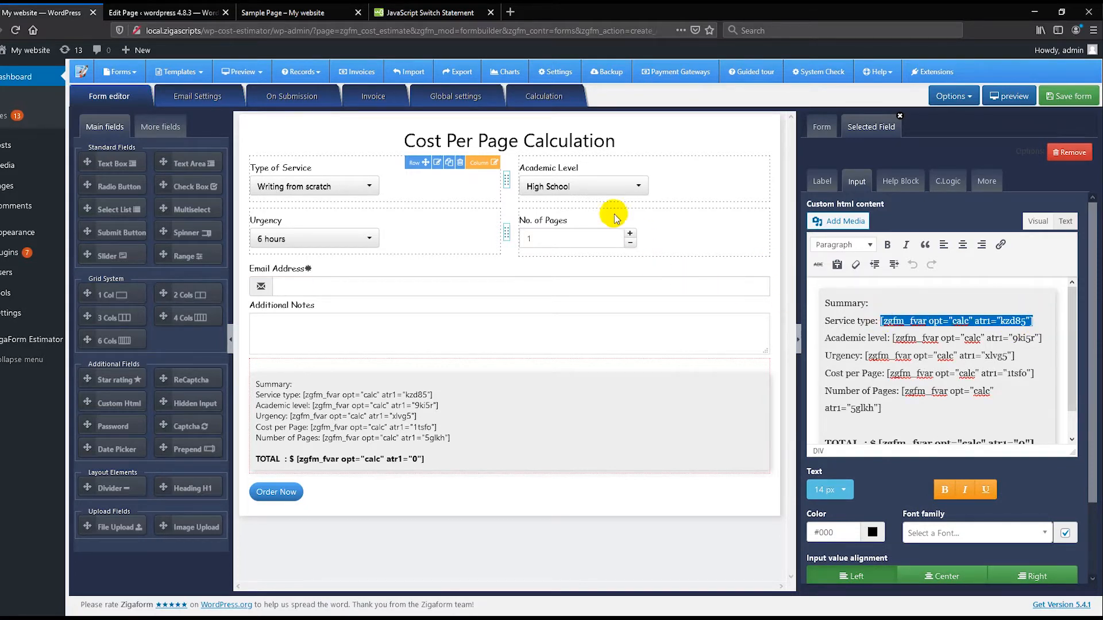
In the Academic Level calculation, generate the variable for the level field's Field value with data type Character and select its code.
click(548, 106)
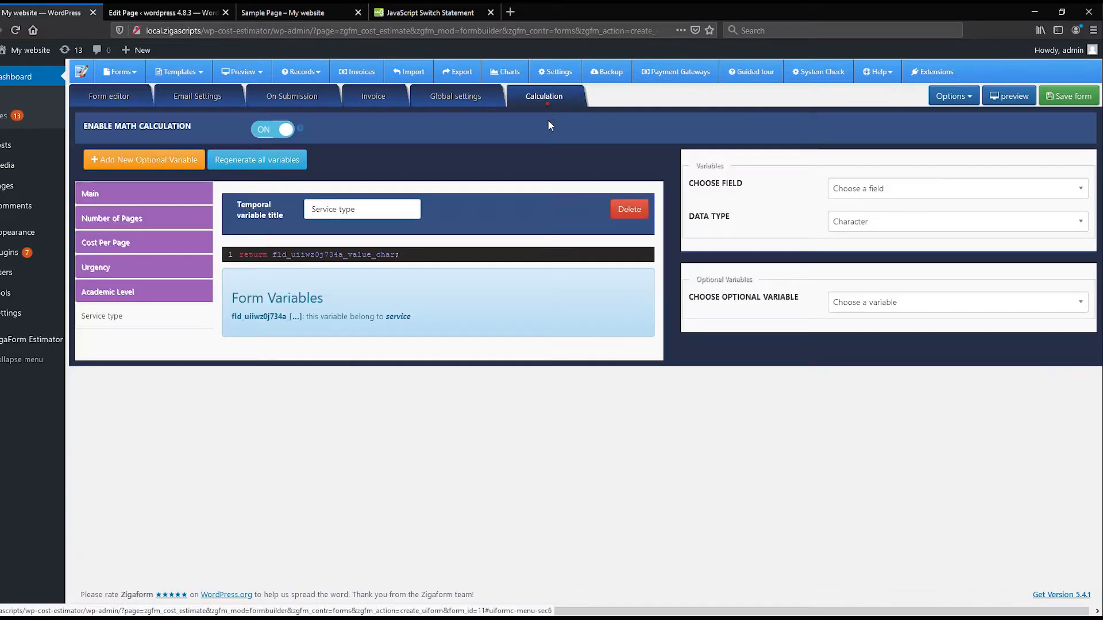
click(141, 294)
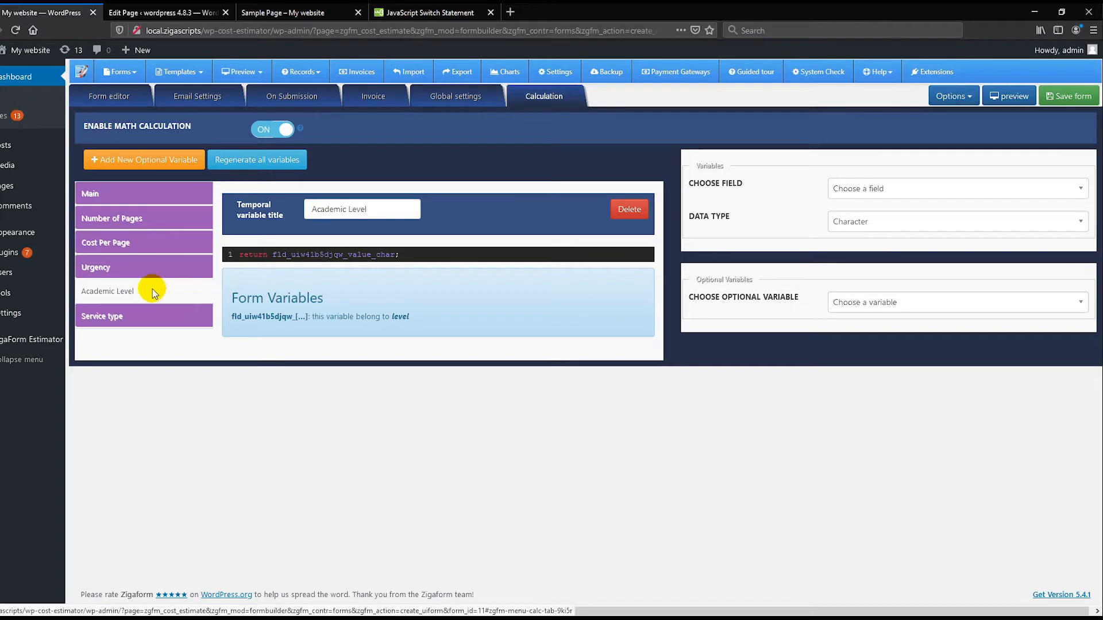
click(942, 188)
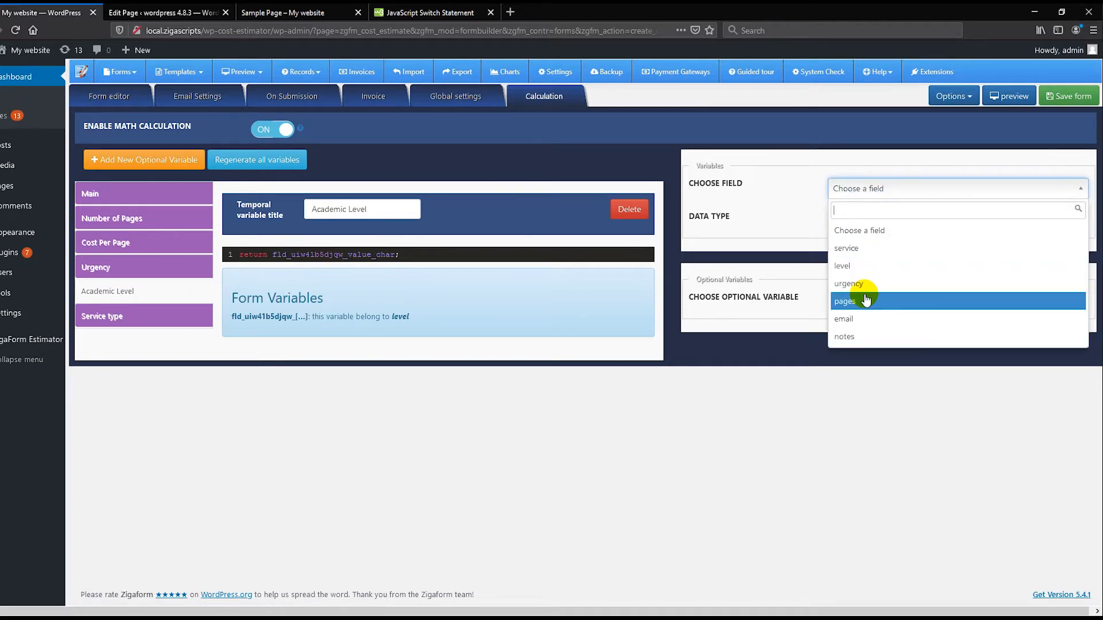
click(862, 265)
click(876, 224)
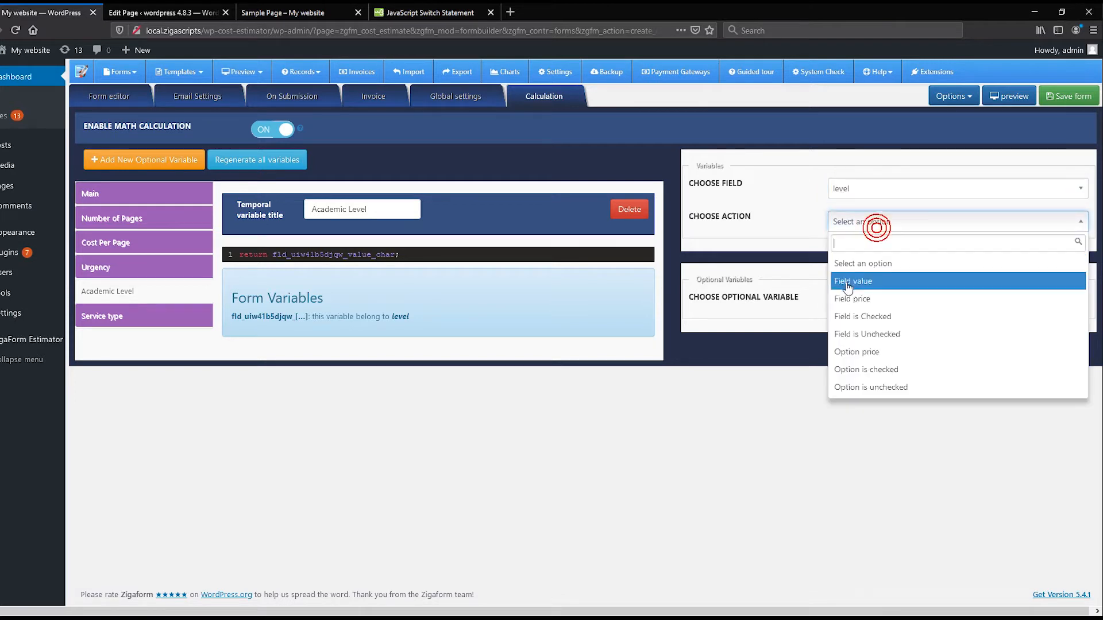
click(848, 281)
click(879, 260)
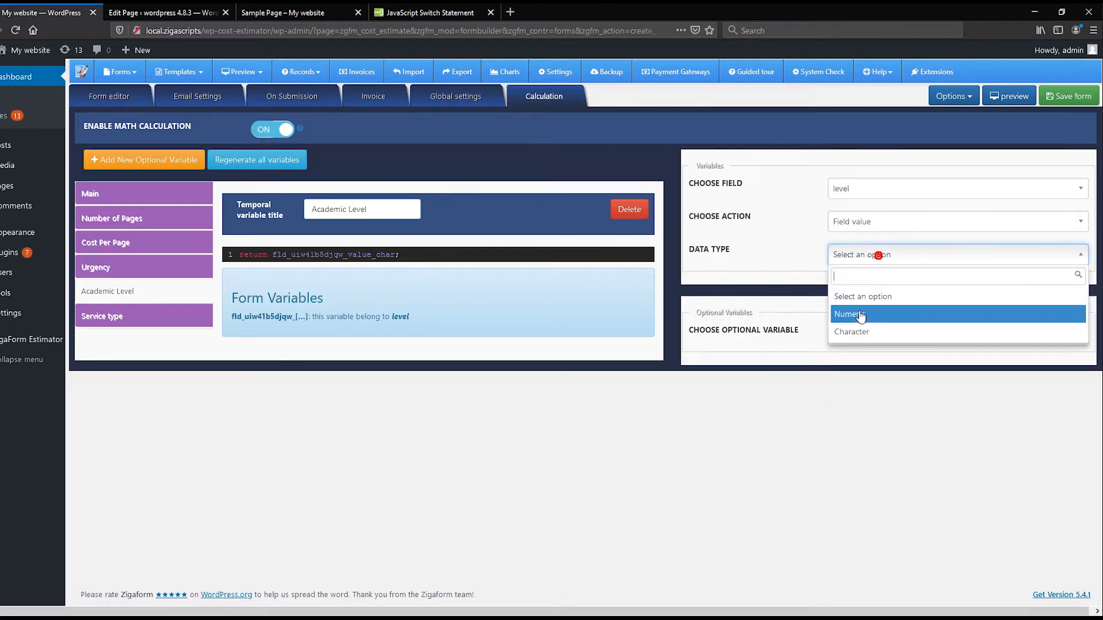
click(853, 331)
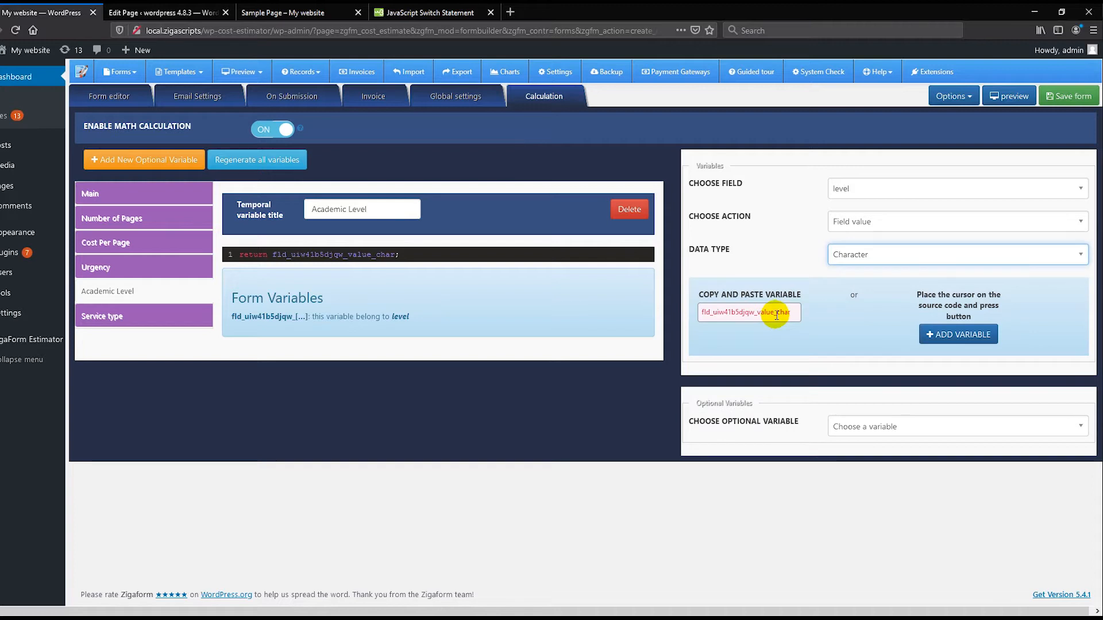
click(787, 310)
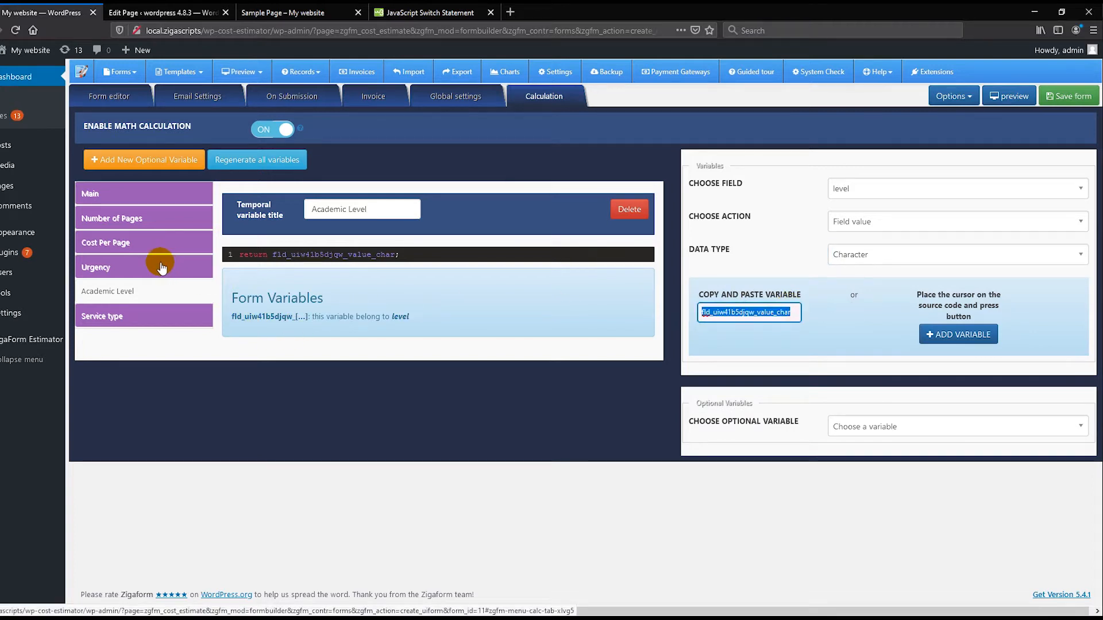
Review the Academic Level field's option values in the form editor and return to the Academic Level calculation script.
click(122, 93)
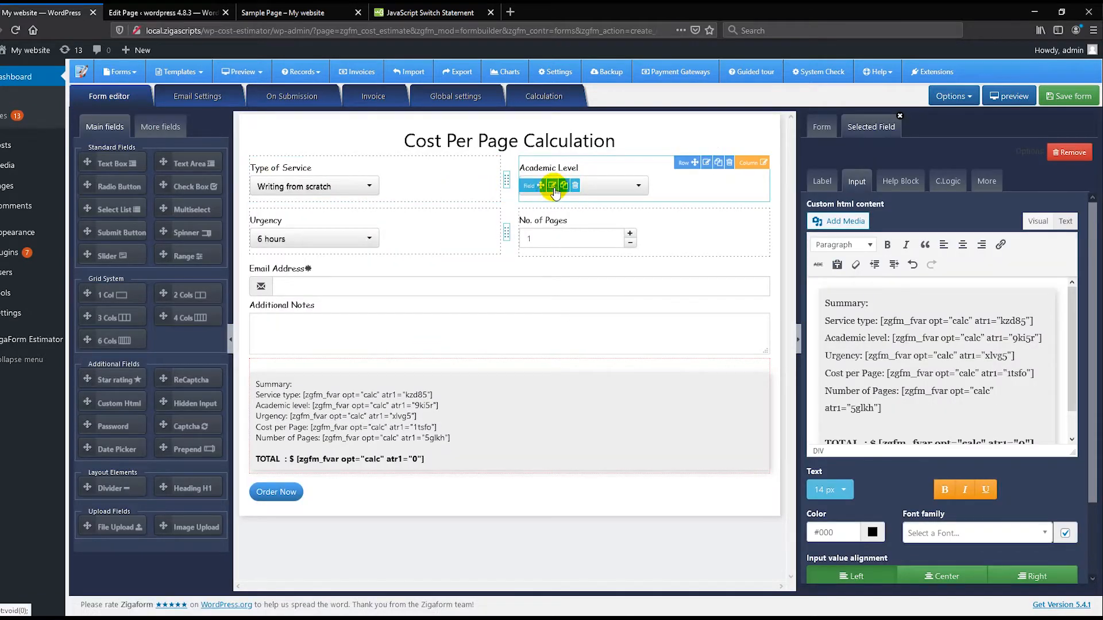
click(561, 182)
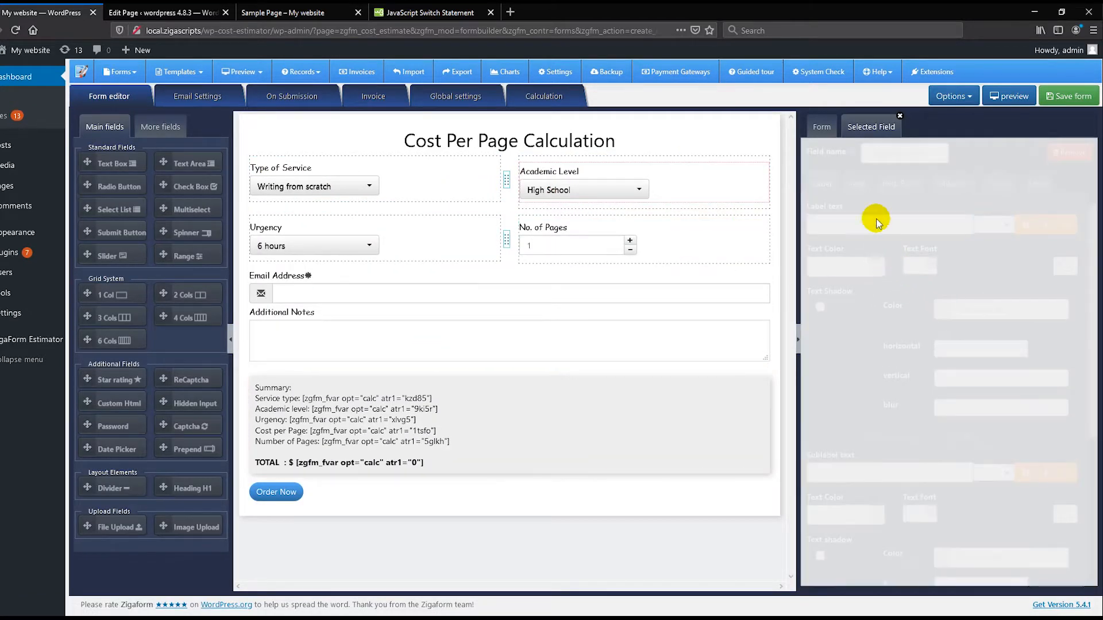
click(857, 186)
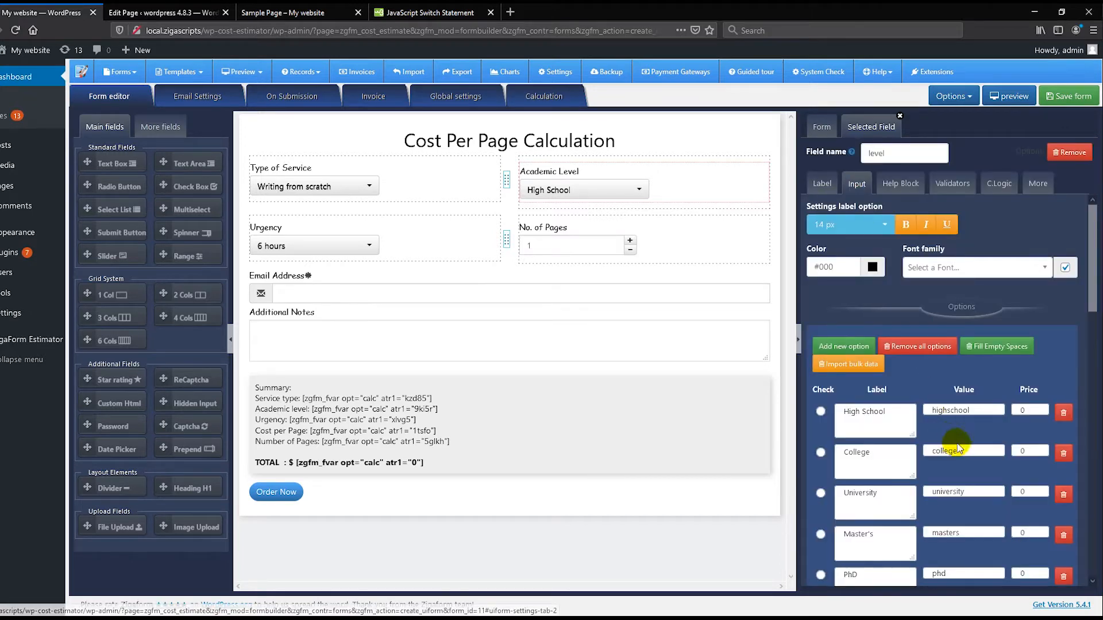
click(971, 411)
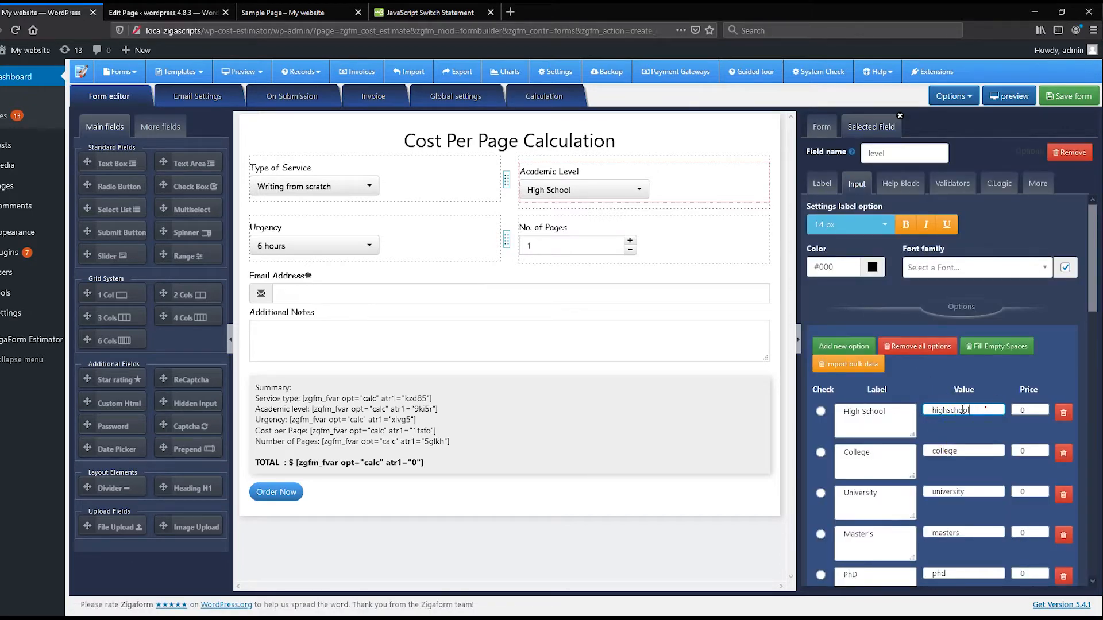
click(971, 411)
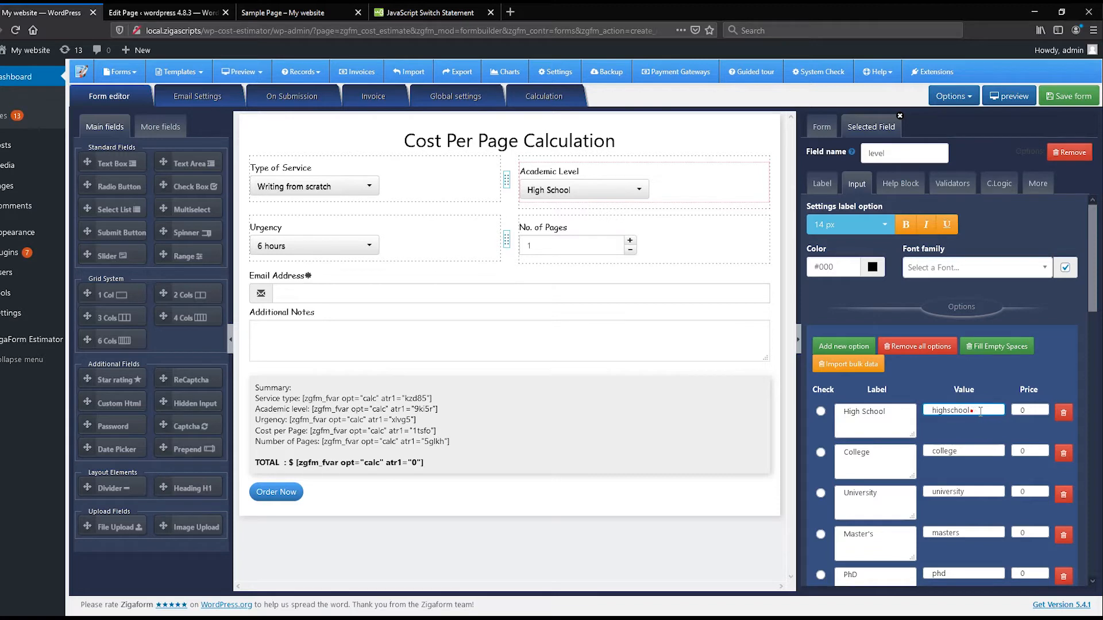
double_click(970, 450)
double_click(959, 491)
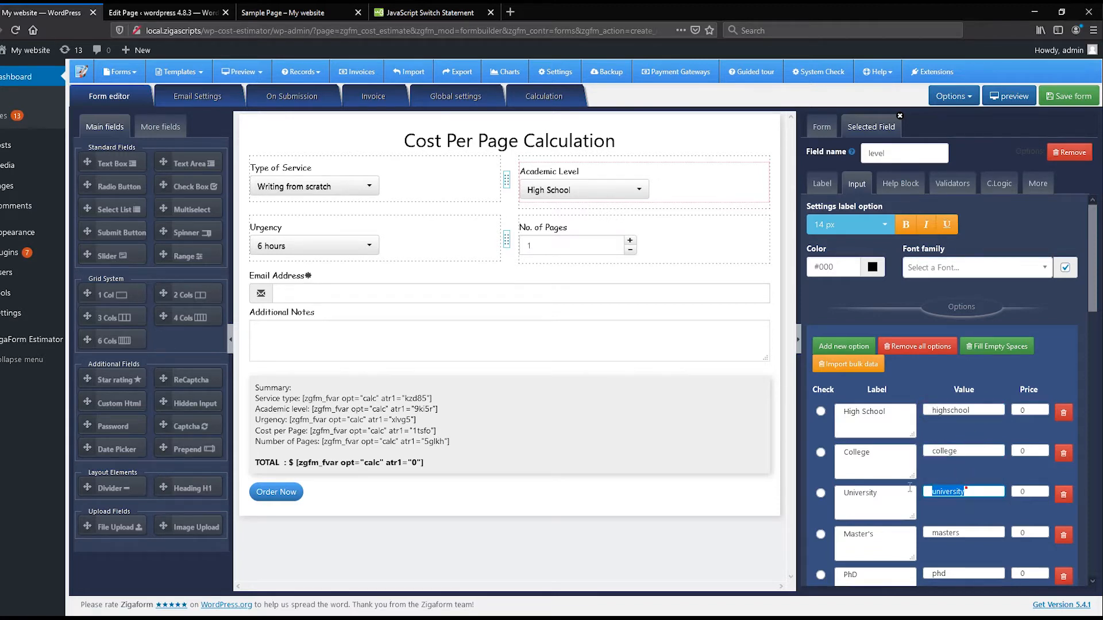
click(956, 532)
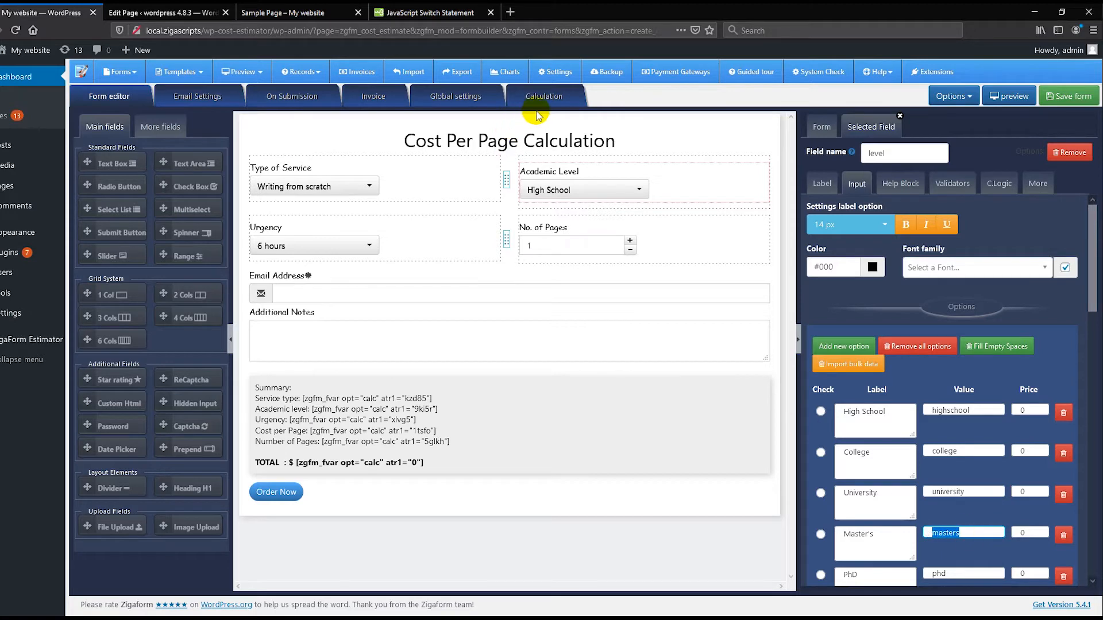
click(544, 96)
click(408, 255)
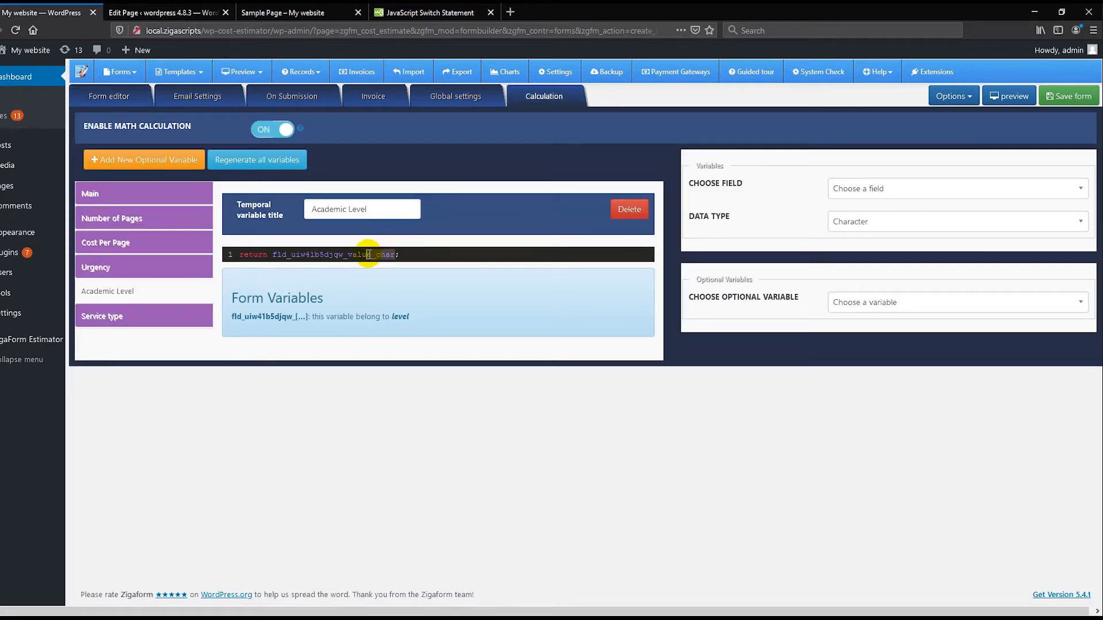
In the Urgency calculation, generate the variable for the urgency field's Field value with data type Numeric and select its code.
click(128, 267)
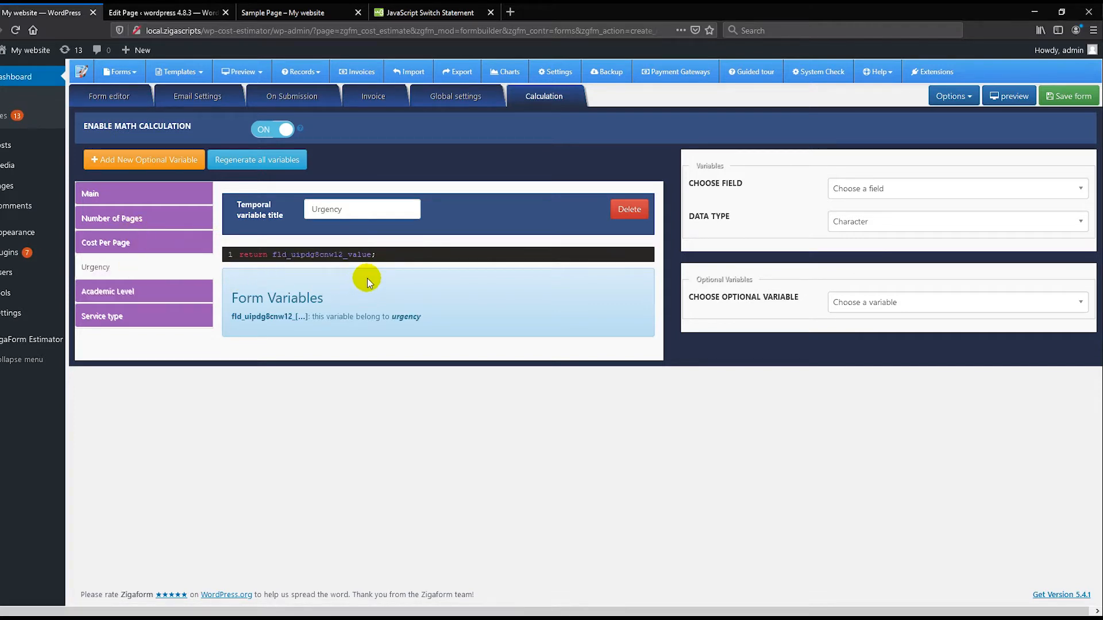
click(924, 190)
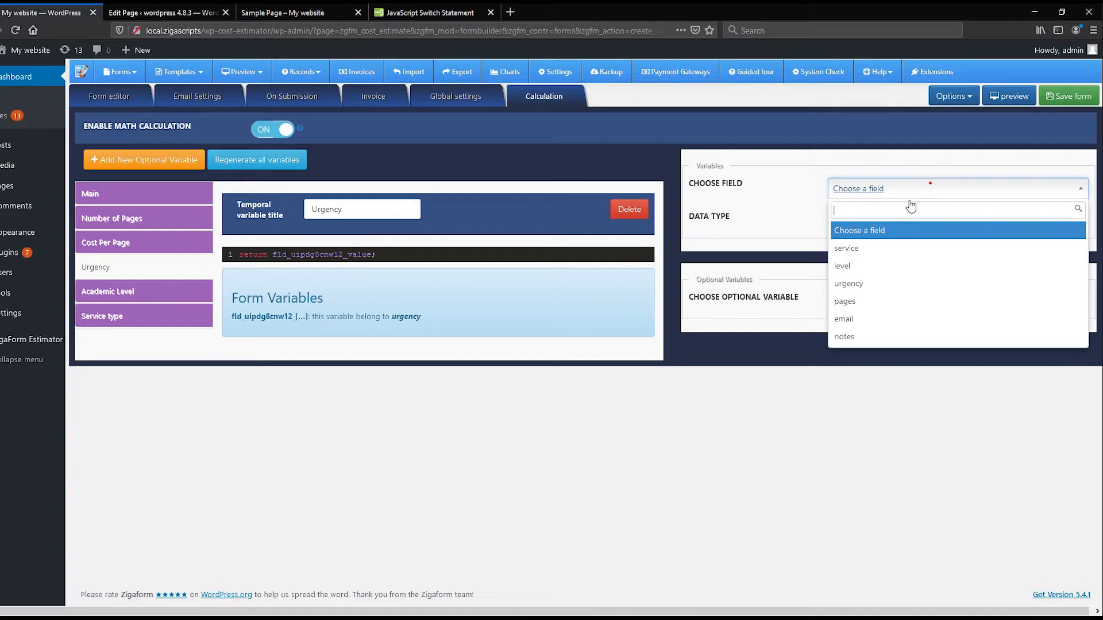
click(853, 265)
click(874, 228)
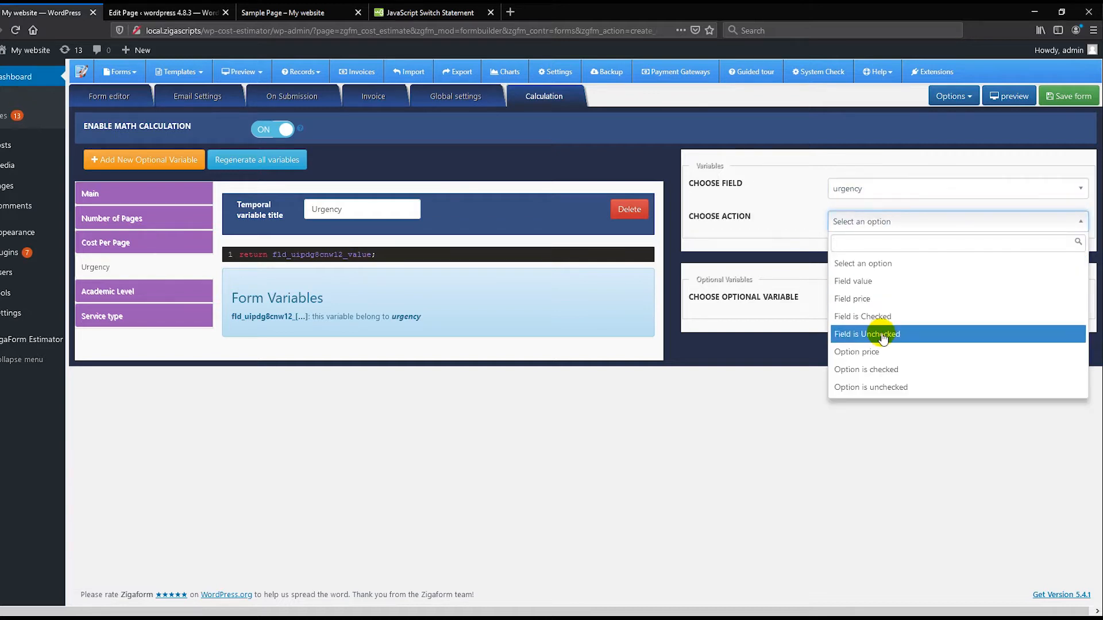
click(851, 281)
click(854, 261)
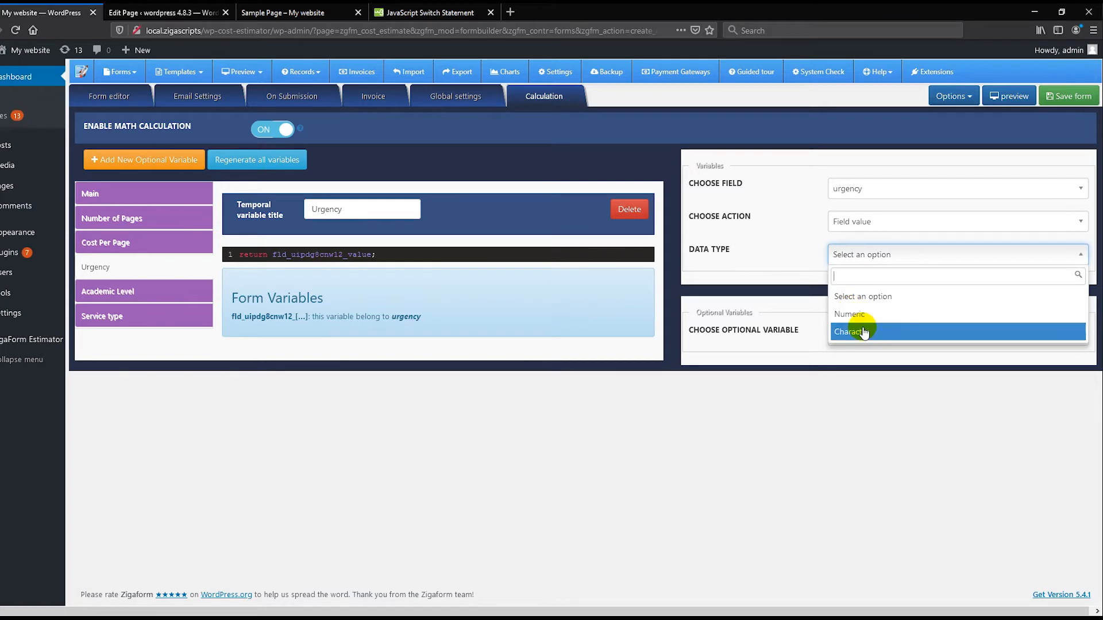
click(861, 314)
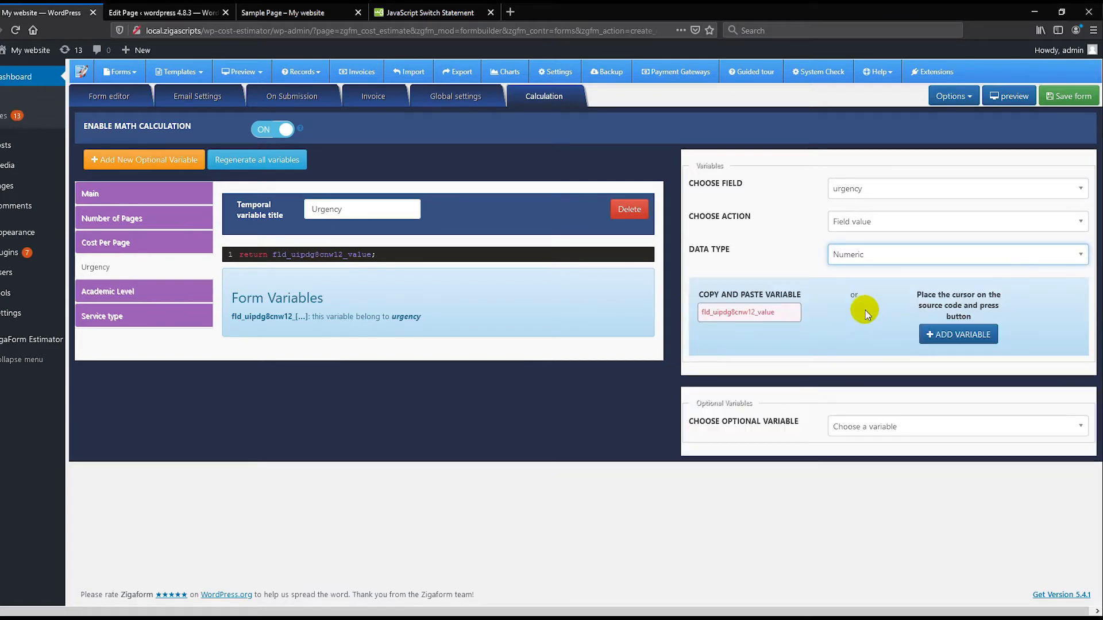
click(746, 314)
Review the Urgency field's option labels and values in the form editor, selecting the 12 and 24 hour values.
click(109, 96)
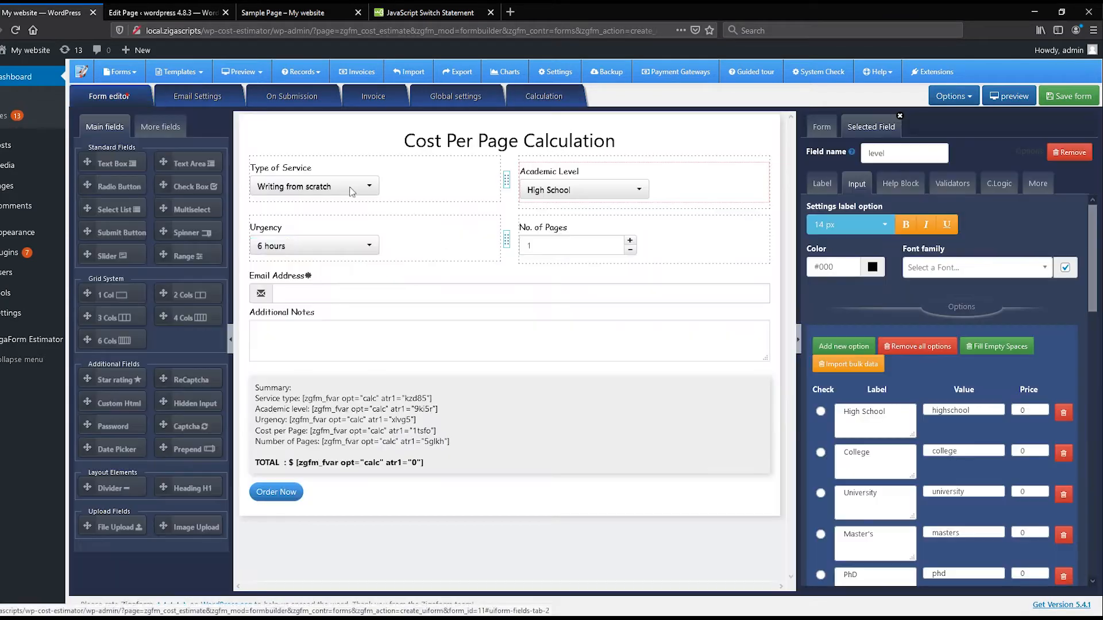
click(283, 245)
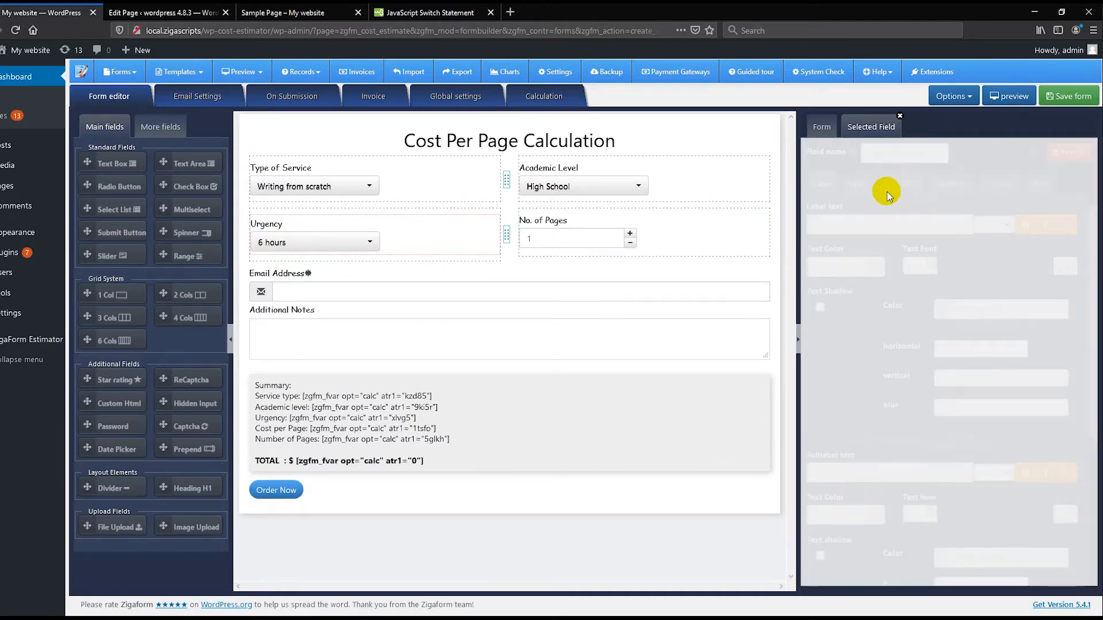
click(855, 184)
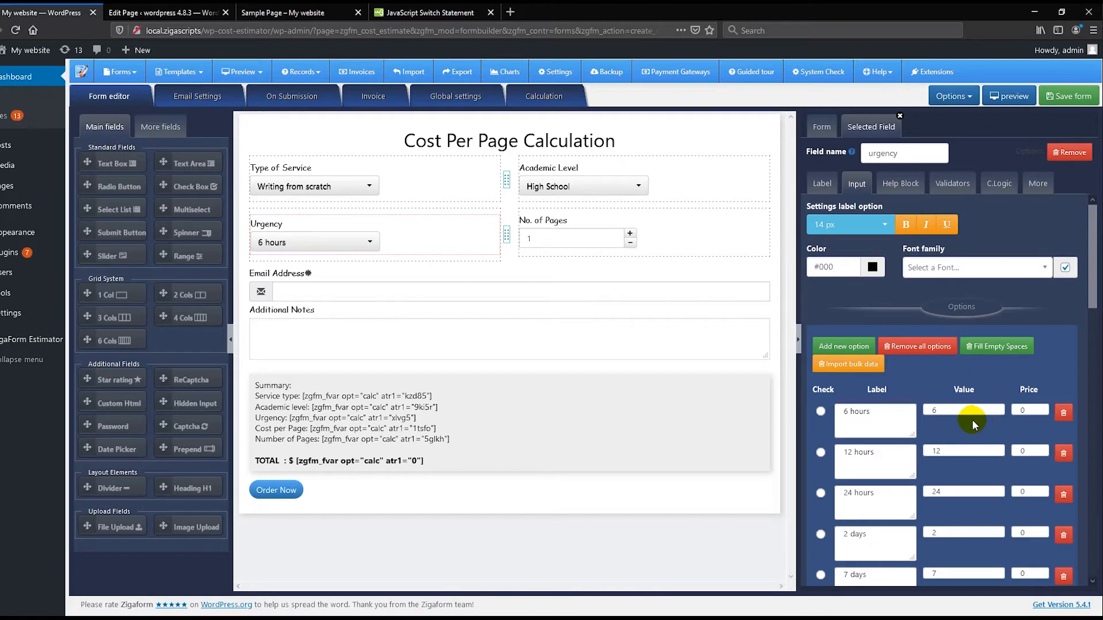
double_click(935, 451)
double_click(940, 492)
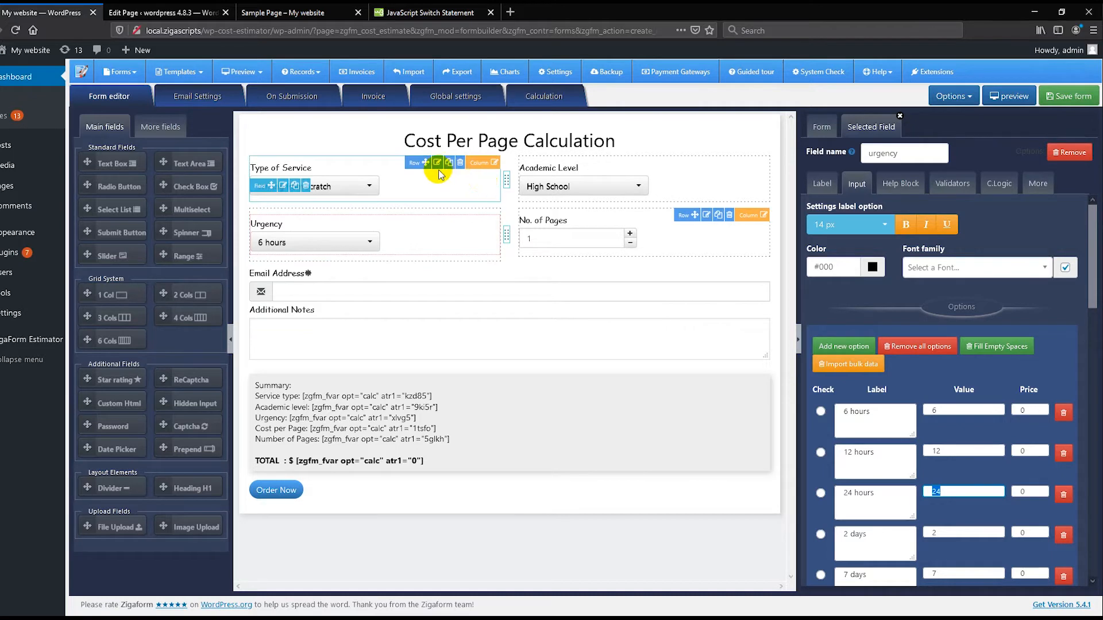
Open the Cost Per Page calculation and examine its nested switch script for service type, academic level and urgency.
click(550, 102)
click(151, 244)
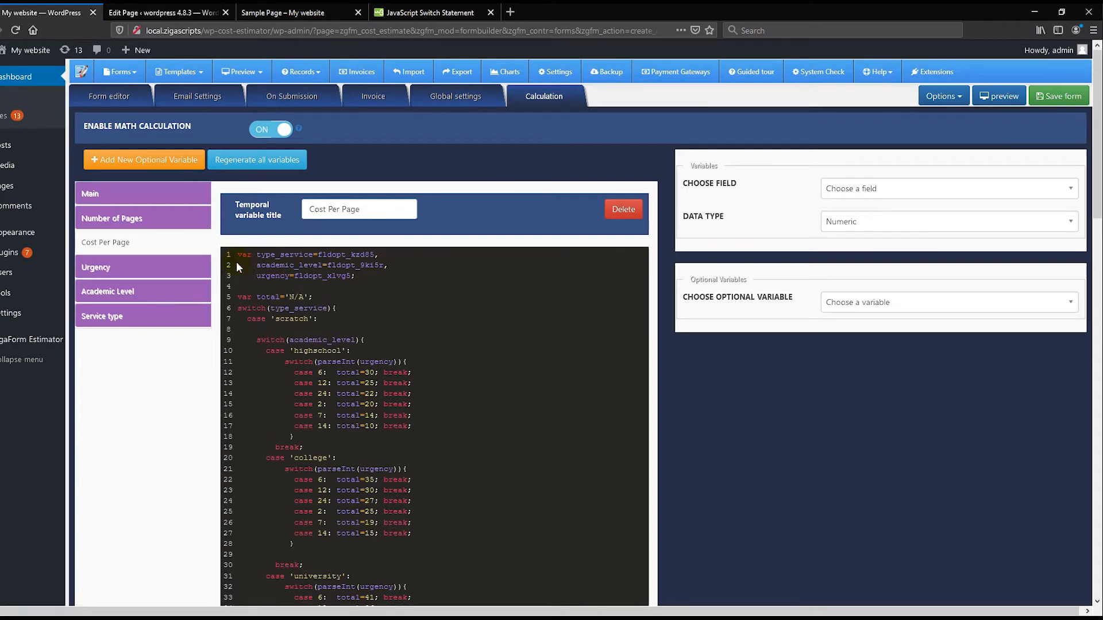
scroll(274, 269, down, 10)
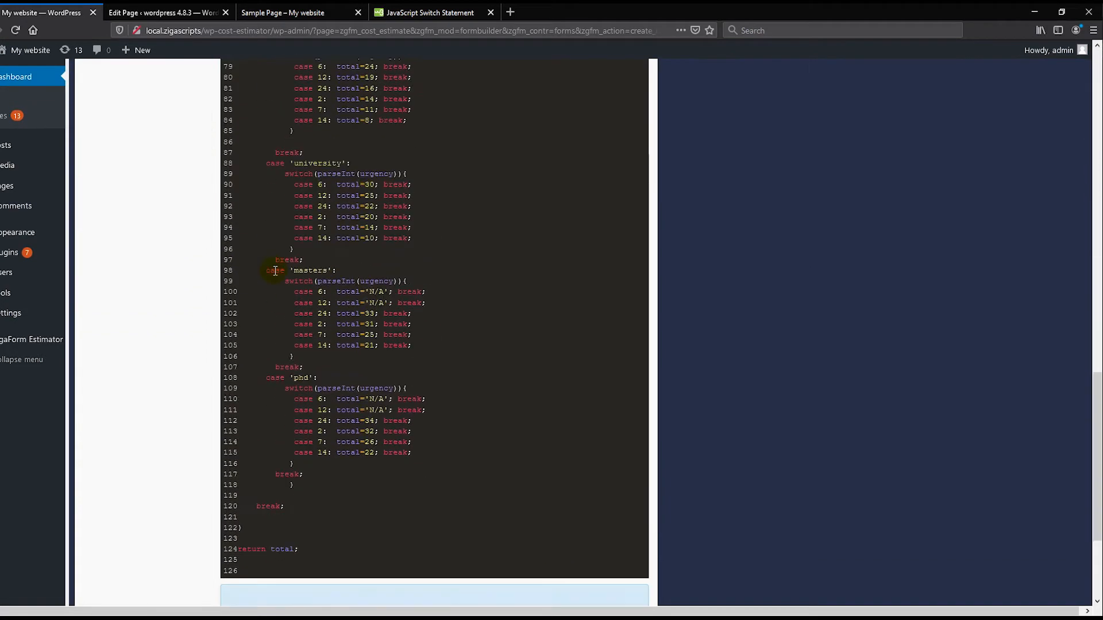
scroll(275, 270, up, 10)
scroll(278, 266, down, 15)
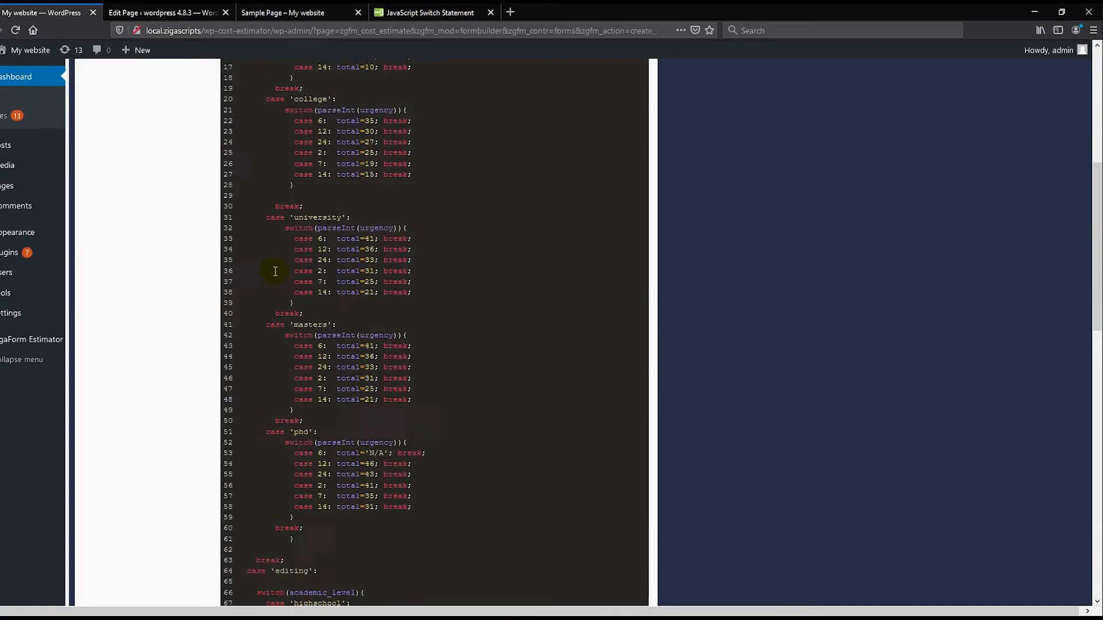
scroll(278, 270, up, 5)
scroll(277, 276, up, 7)
scroll(278, 276, down, 14)
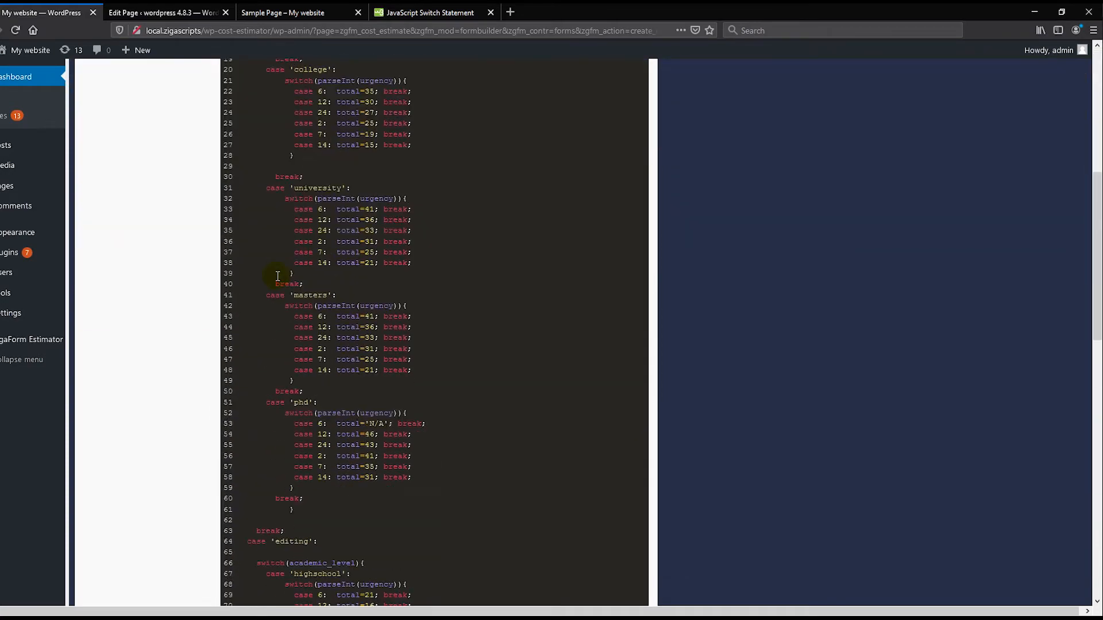
scroll(278, 277, up, 11)
scroll(277, 276, up, 3)
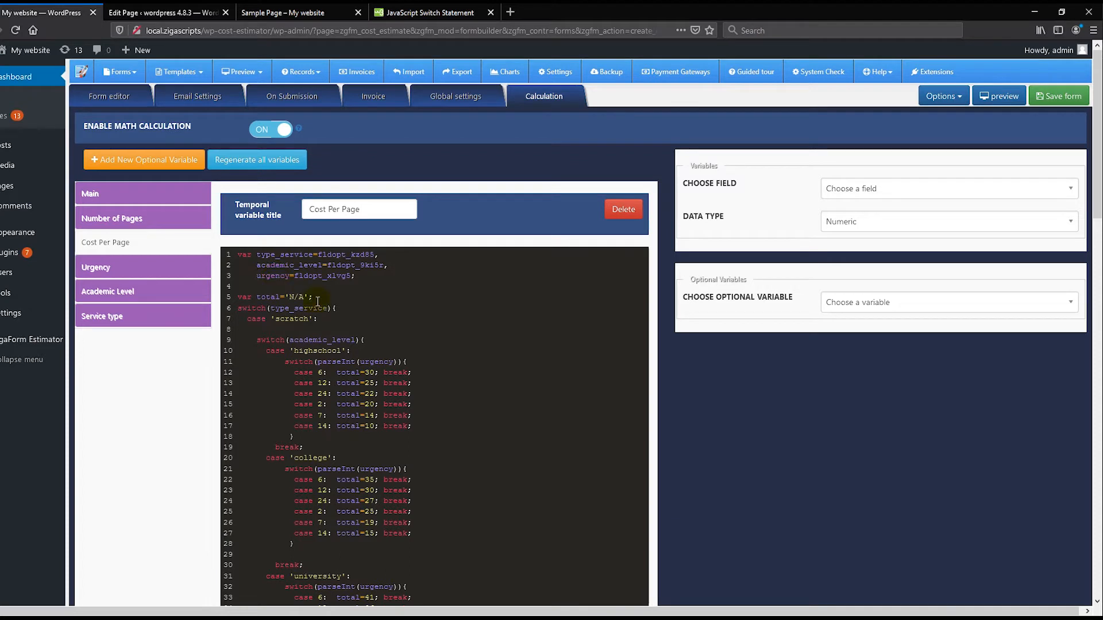
click(286, 310)
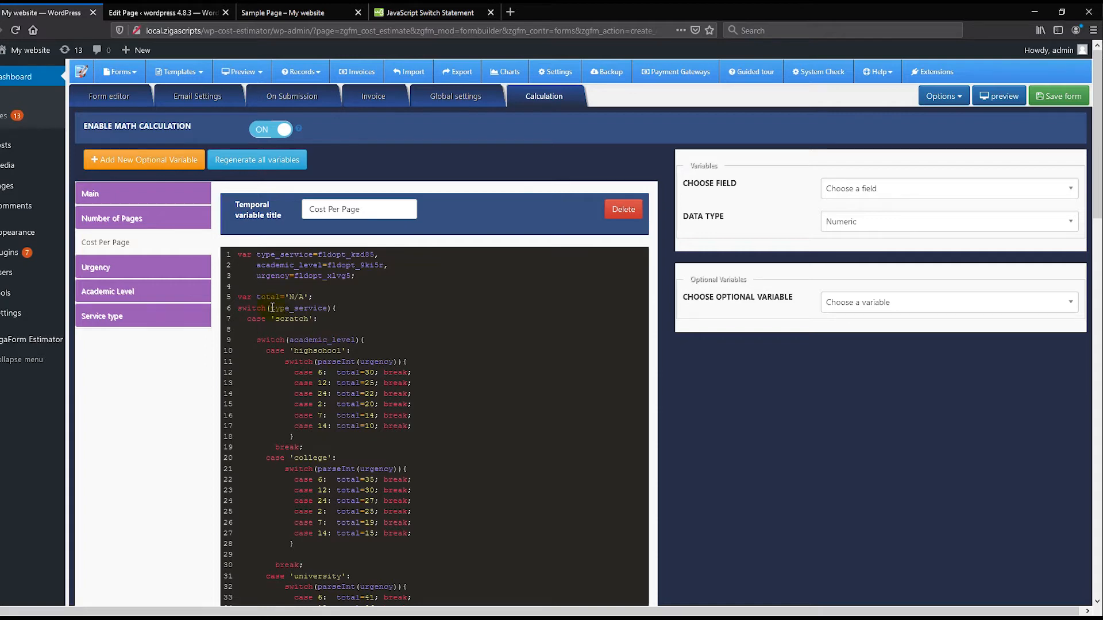
Switch to the W3Schools JavaScript Switch Statement page and highlight its heading and the switch syntax block.
click(412, 12)
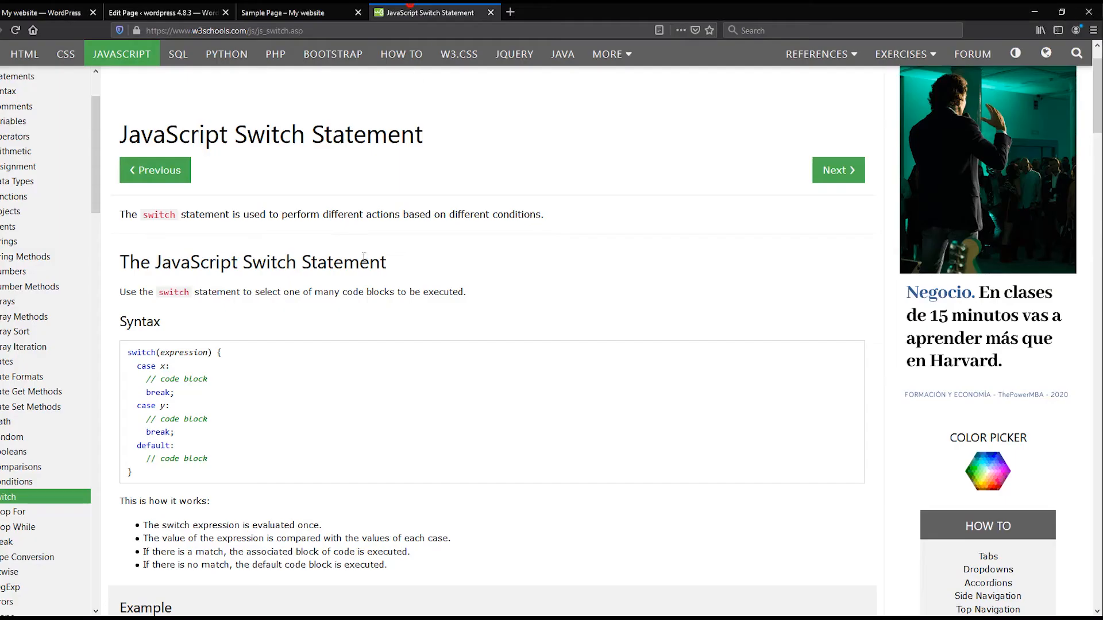
drag(395, 262, 119, 266)
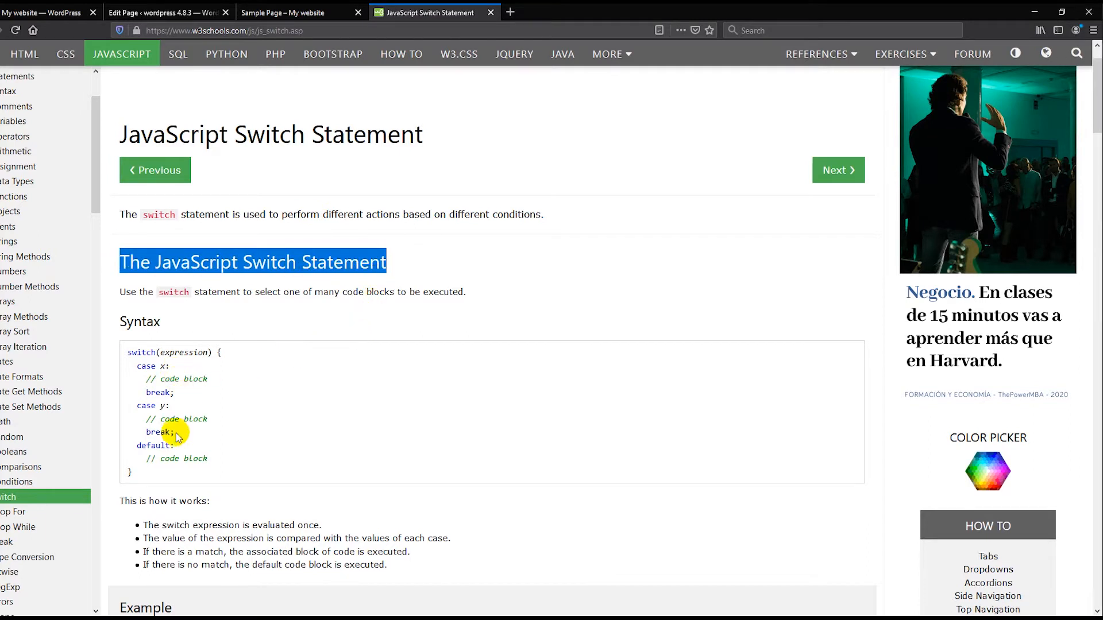
click(143, 470)
mouse_move(144, 469)
mouse_down()
mouse_move(138, 365)
mouse_move(124, 351)
mouse_up()
click(196, 374)
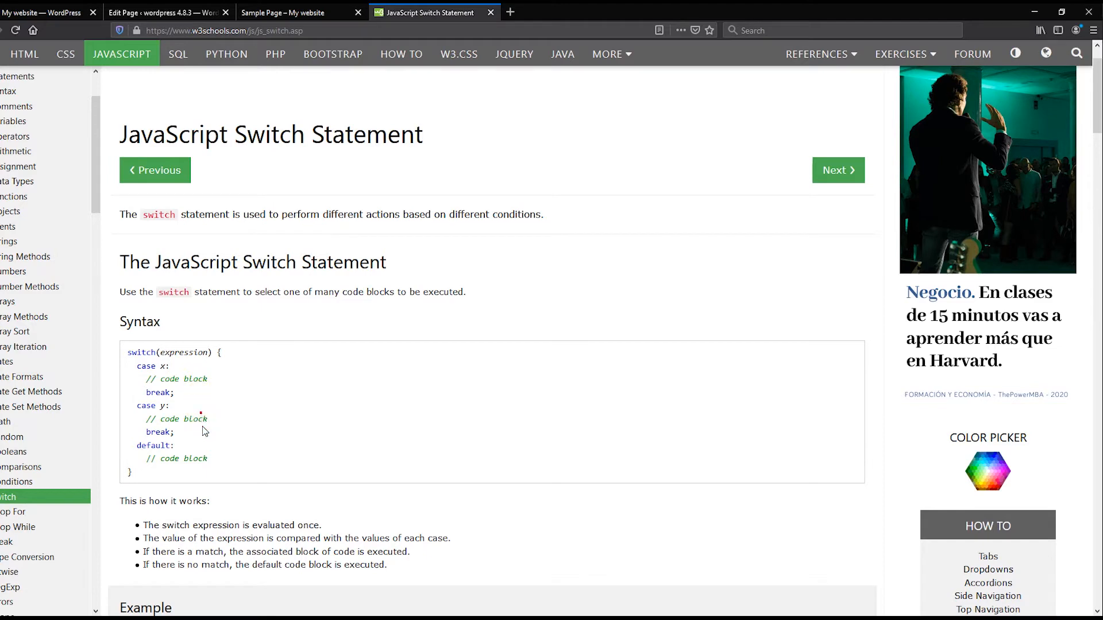
drag(175, 484, 123, 352)
click(290, 412)
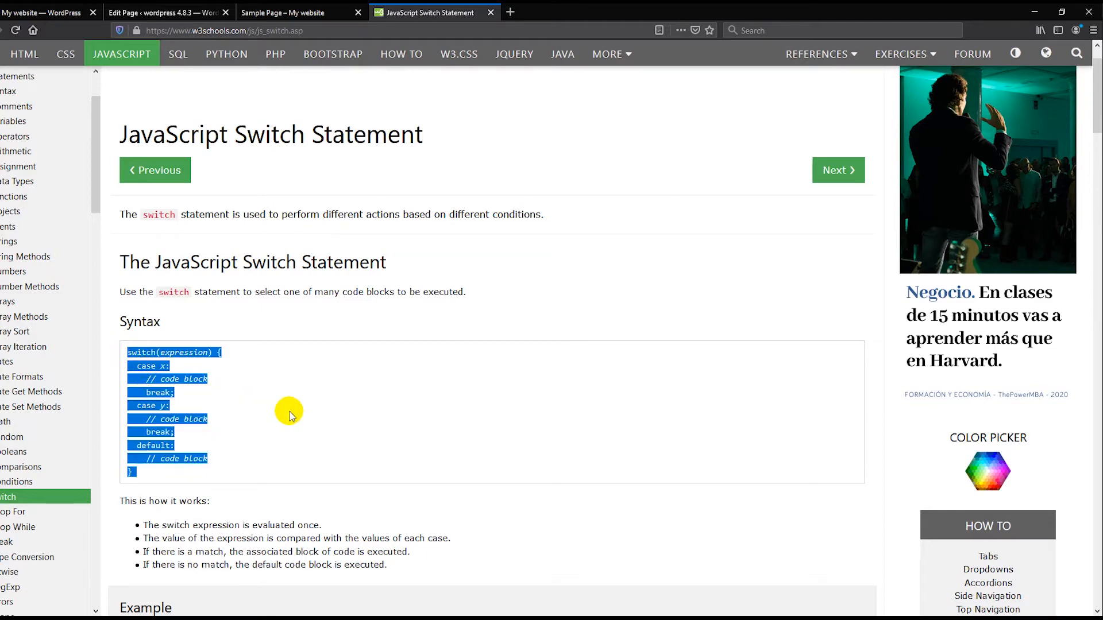
Examine the weekday switch example on the W3Schools page, highlighting its whole code block.
scroll(290, 412, down, 8)
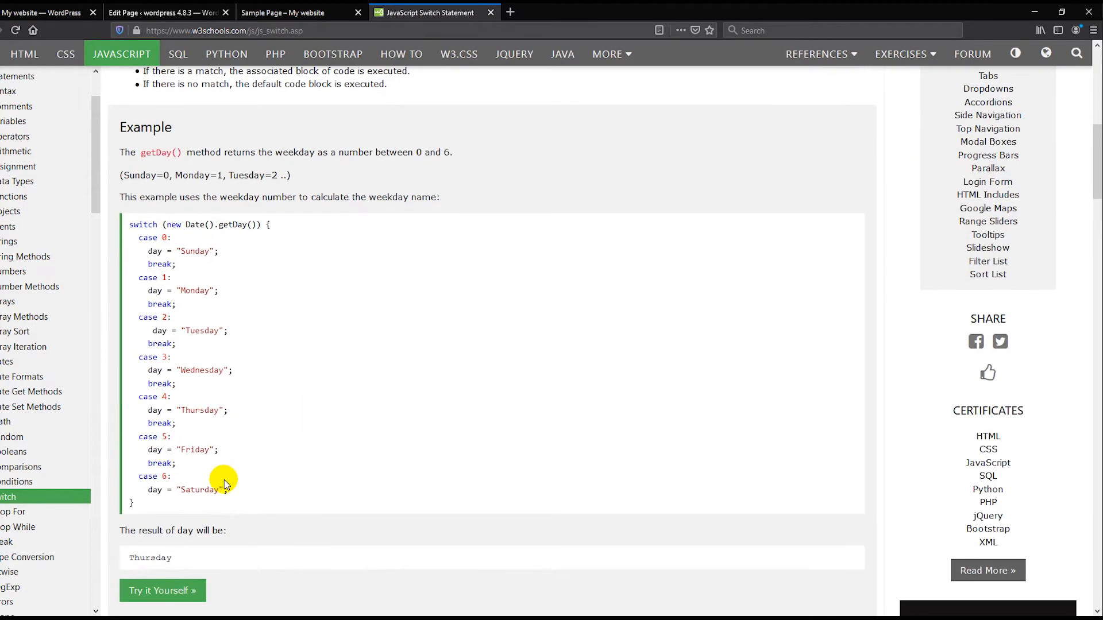
click(157, 508)
drag(157, 507, 127, 222)
click(352, 317)
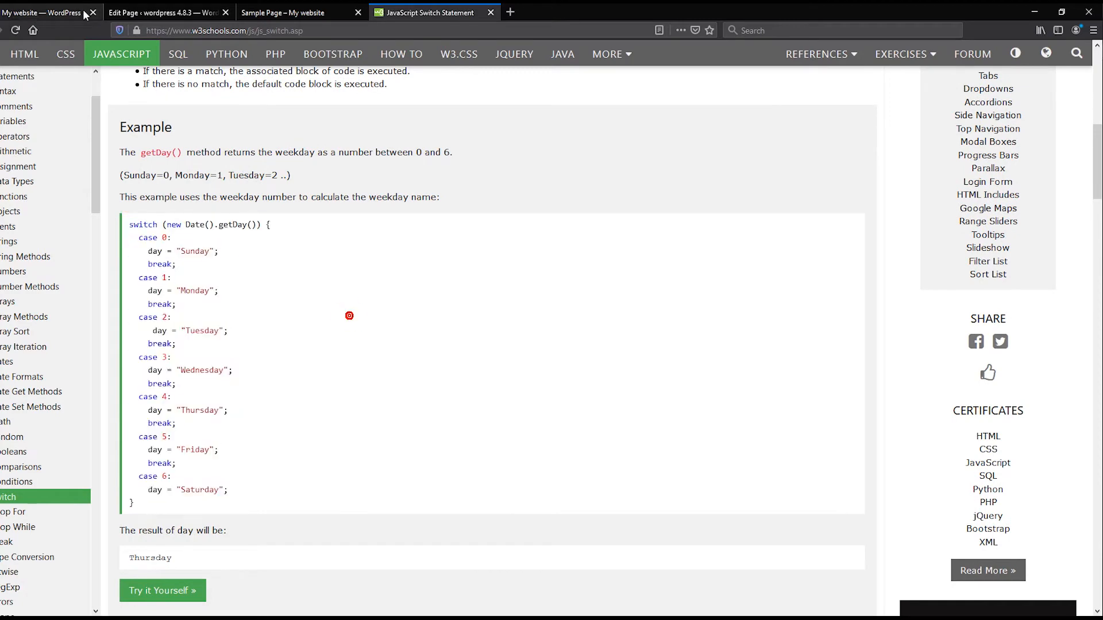
Return to the Cost Per Page script in WordPress and highlight the type_service declaration and its assigned variable code.
click(41, 13)
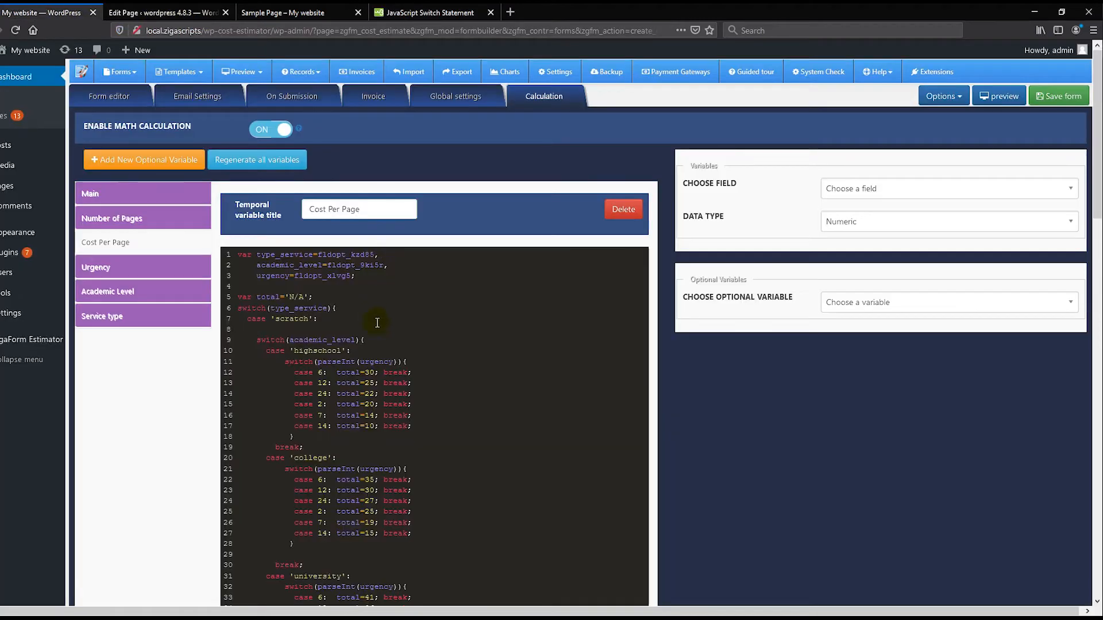
click(378, 328)
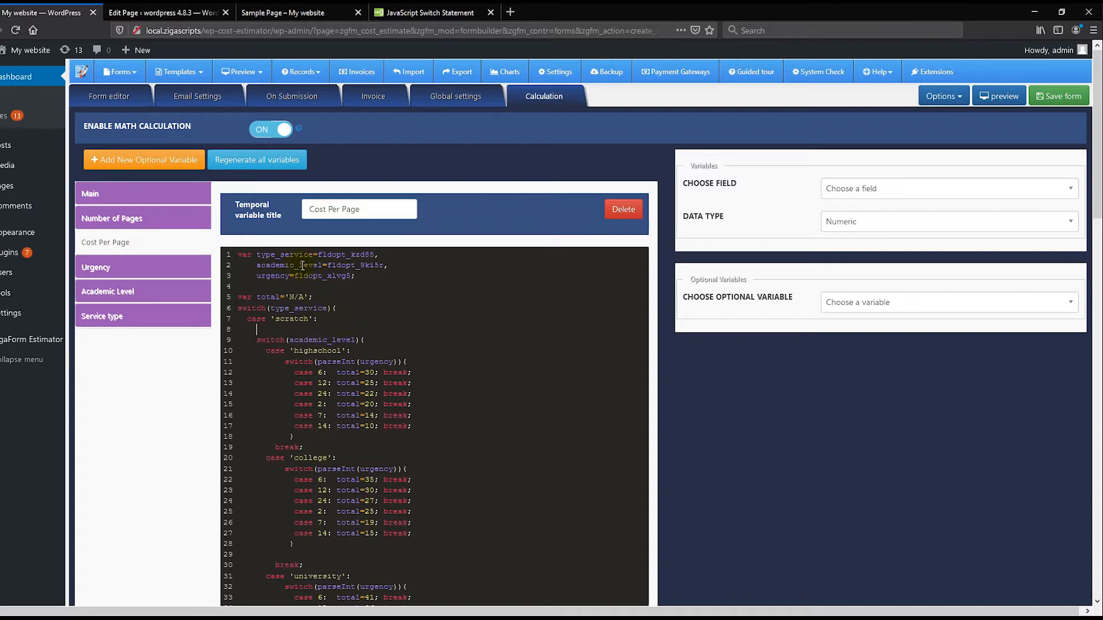
drag(378, 255, 257, 255)
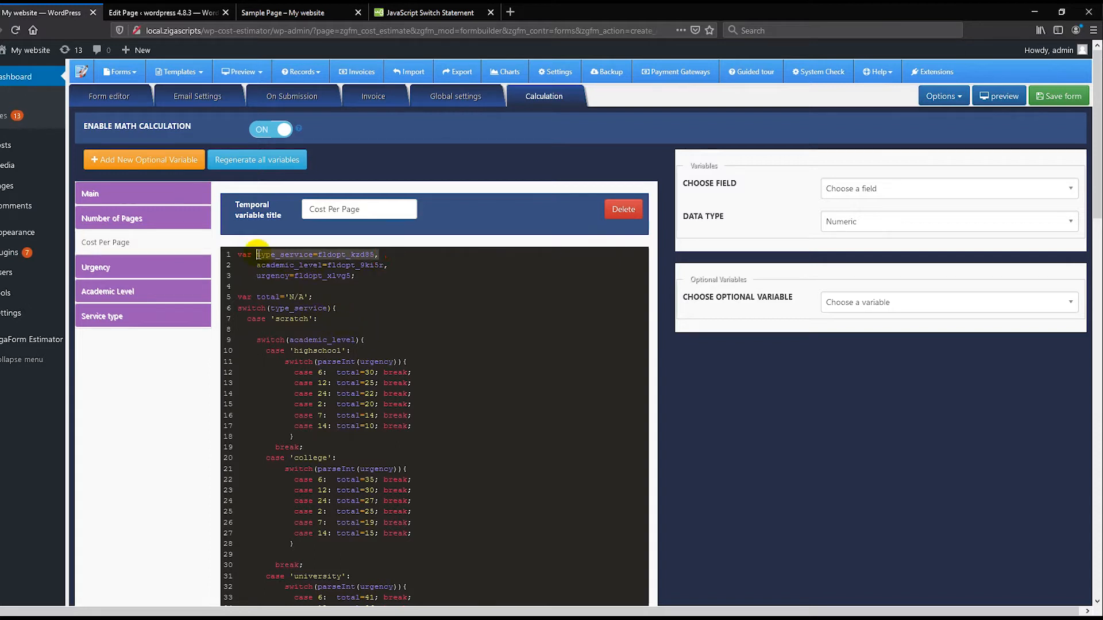
click(342, 264)
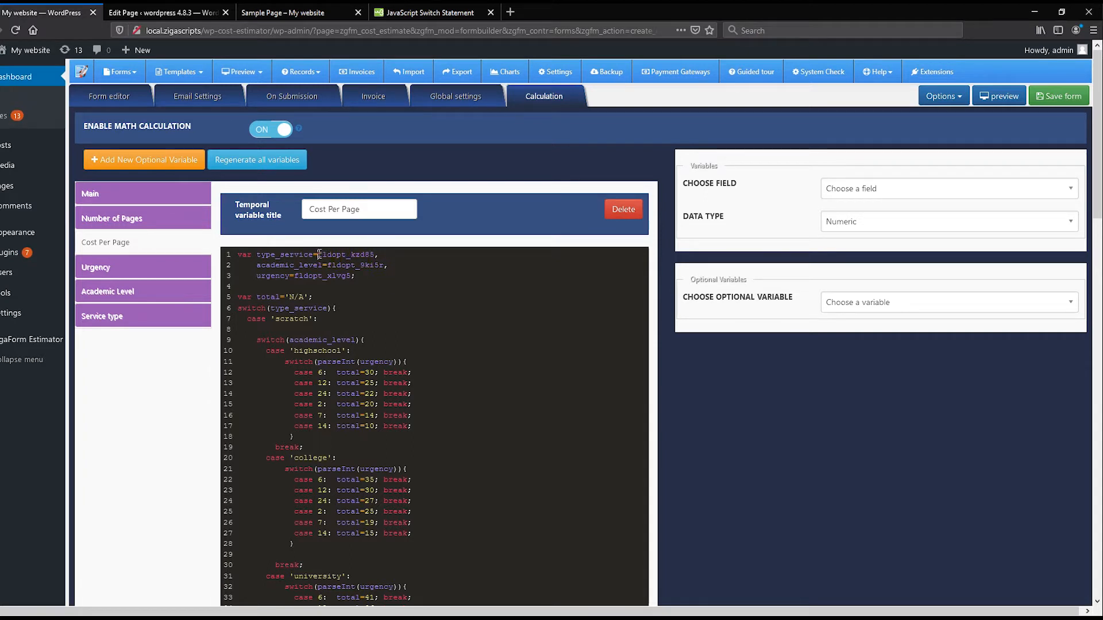
drag(349, 256, 372, 255)
click(379, 257)
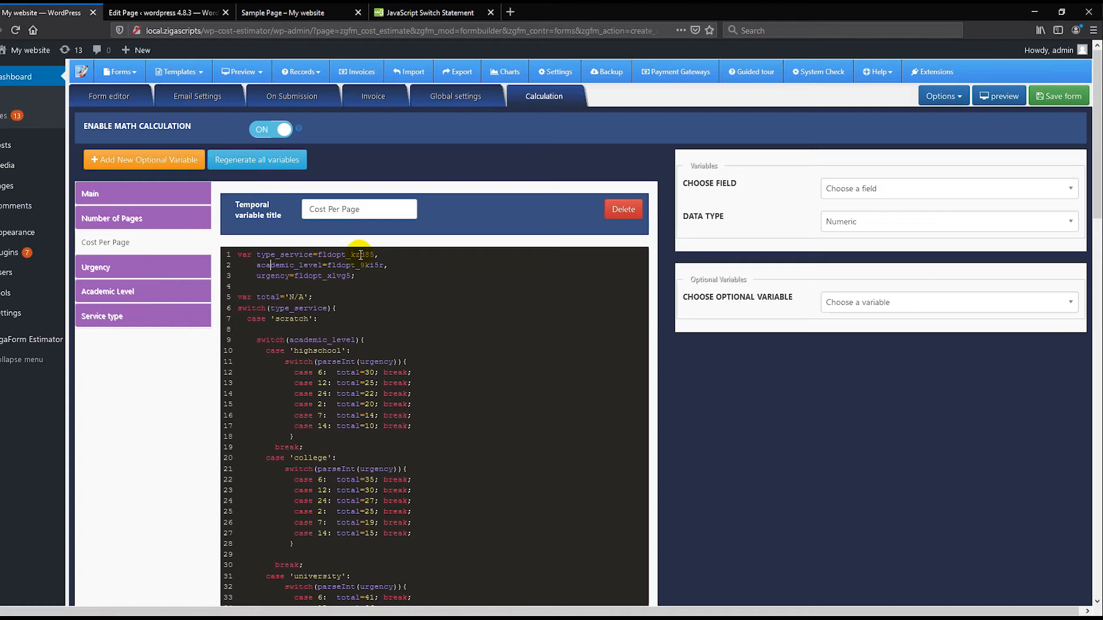
click(383, 254)
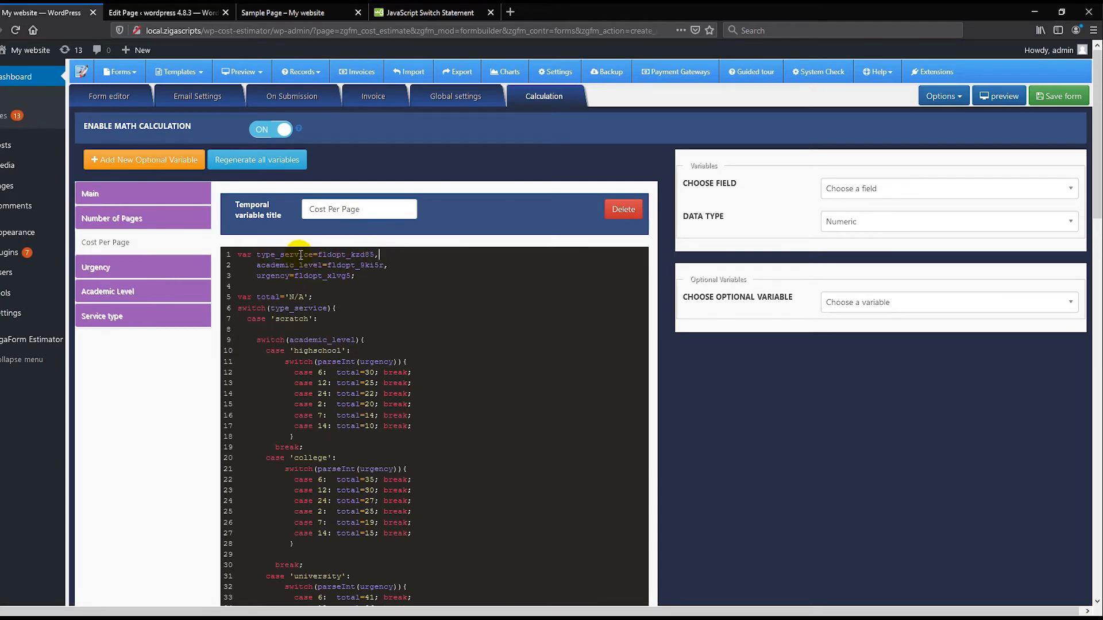
List the optional variables available to Cost Per Page and compare them with the Urgency, Academic Level and Service type calculations.
click(858, 305)
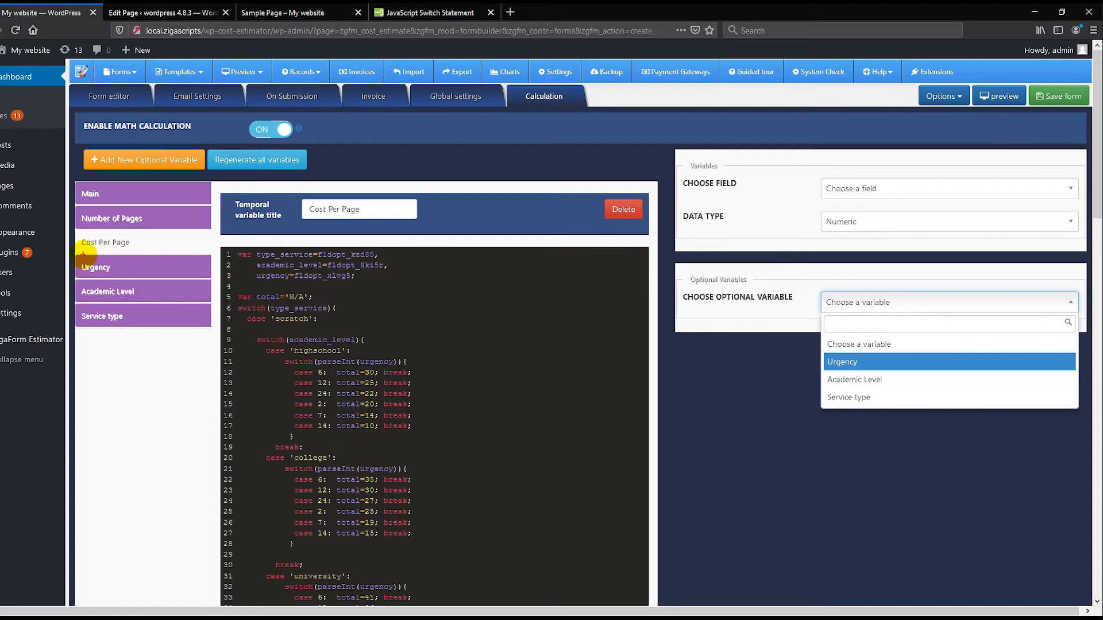
drag(78, 256, 196, 278)
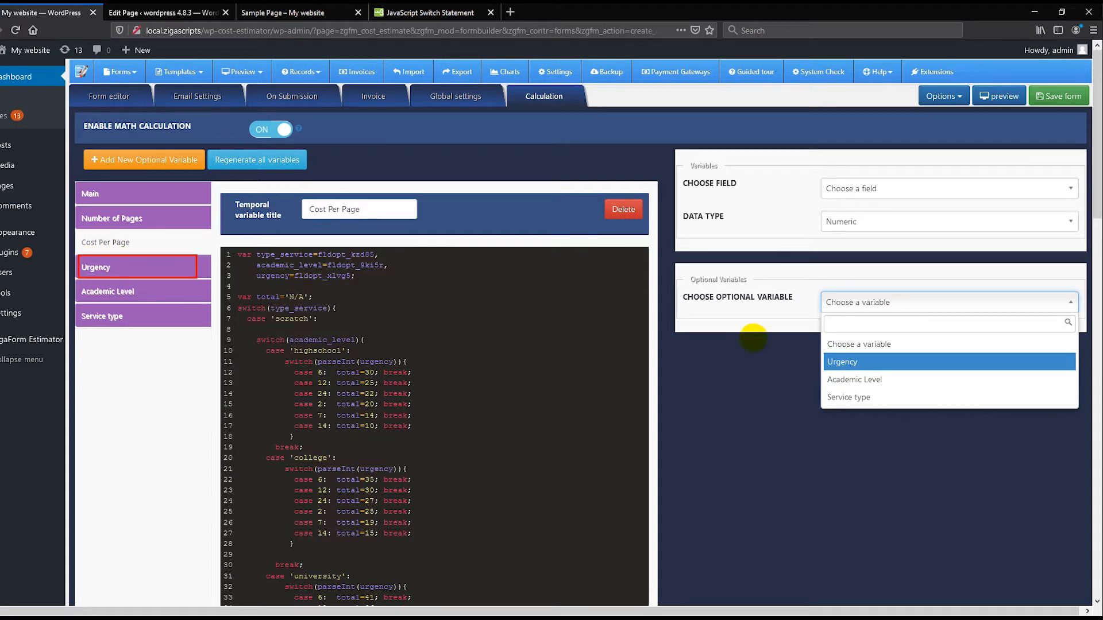
drag(815, 352, 889, 368)
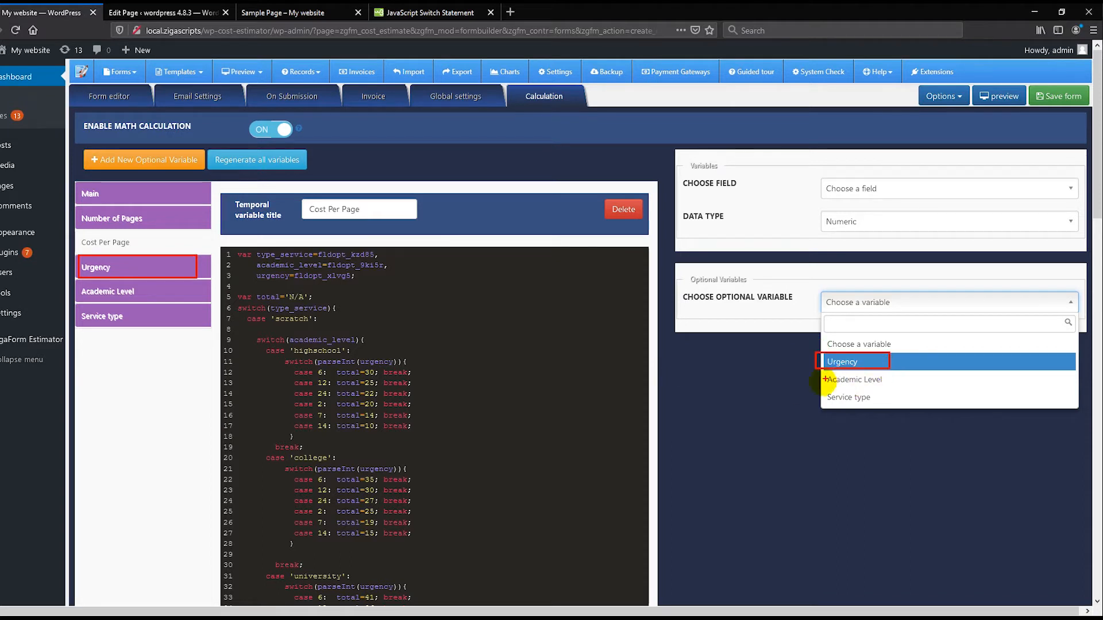
drag(816, 372, 912, 387)
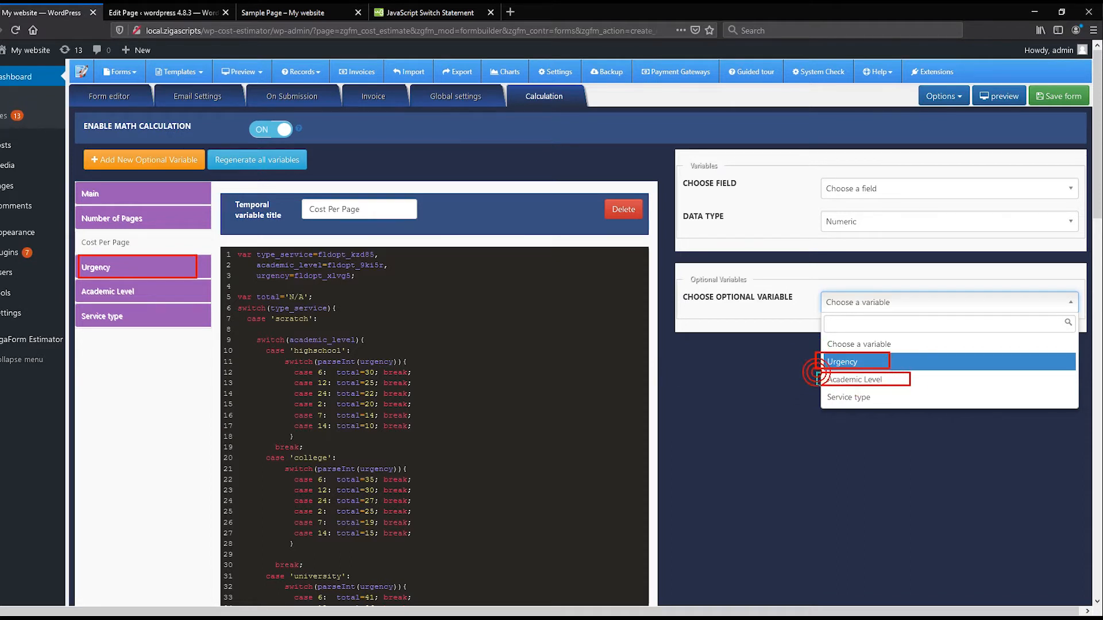
drag(77, 284, 167, 303)
drag(818, 390, 908, 403)
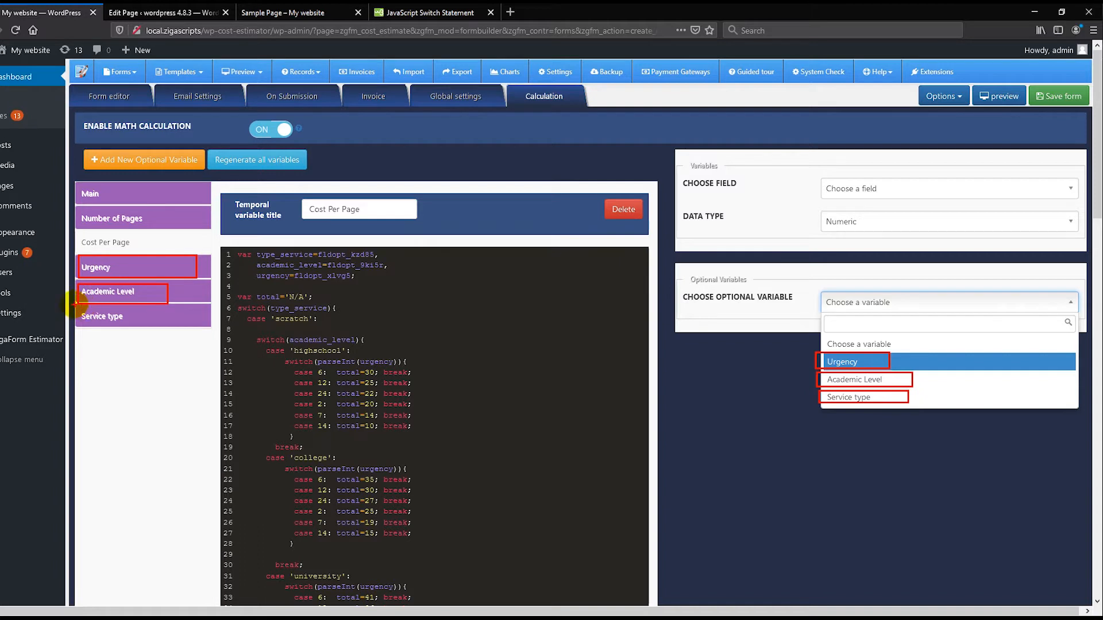
drag(77, 305, 144, 333)
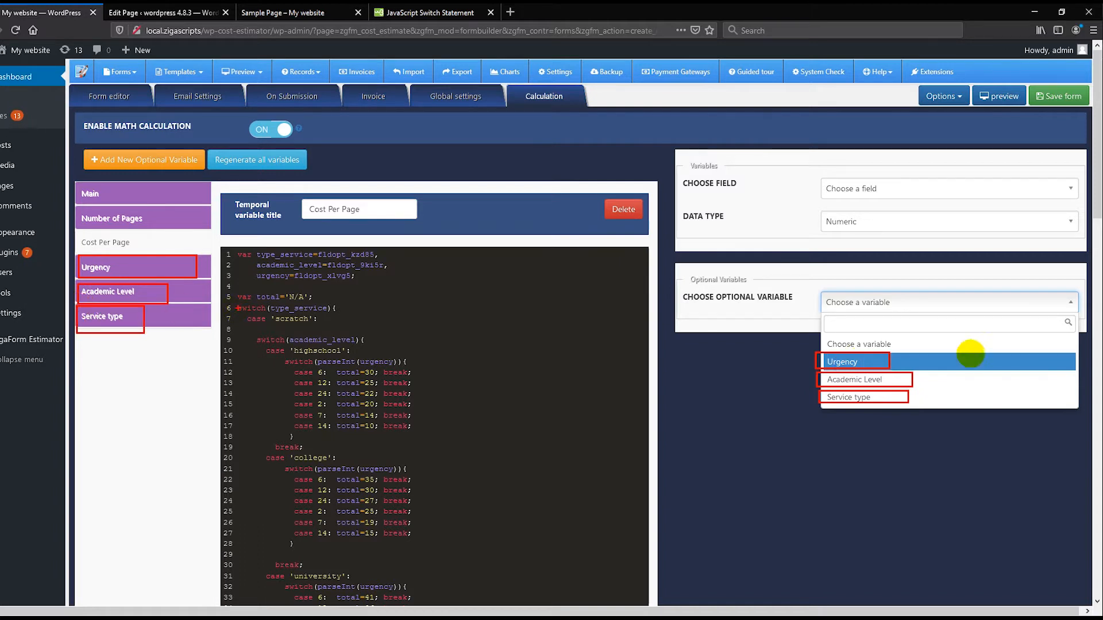
key(Escape)
click(445, 260)
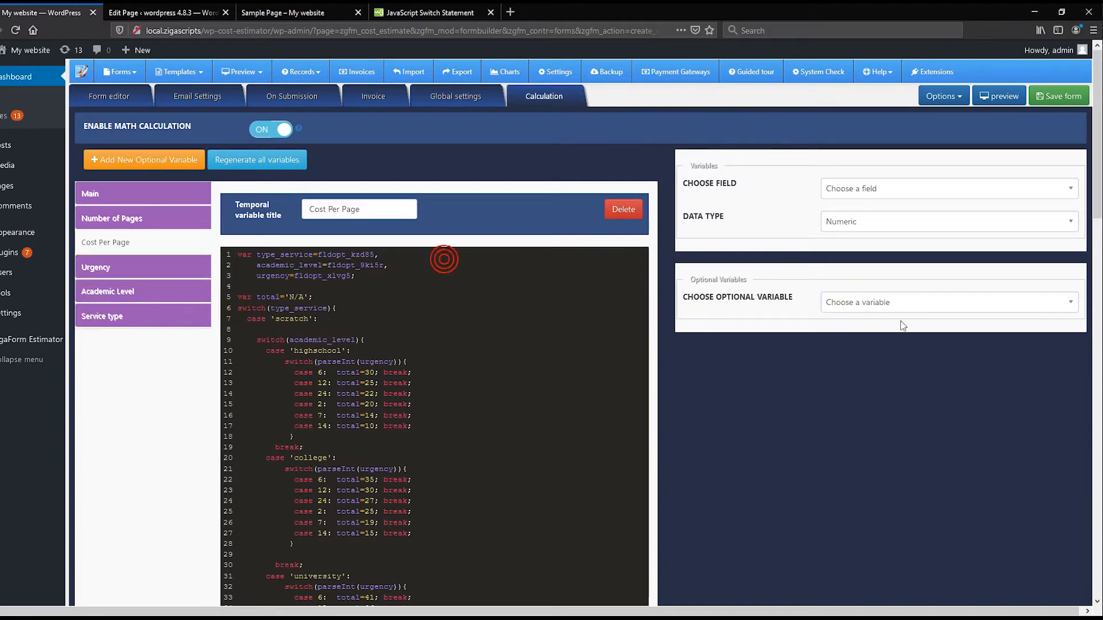
Generate the code of the Service type optional variable, select it and compare it with the type_service declaration in the script.
click(896, 303)
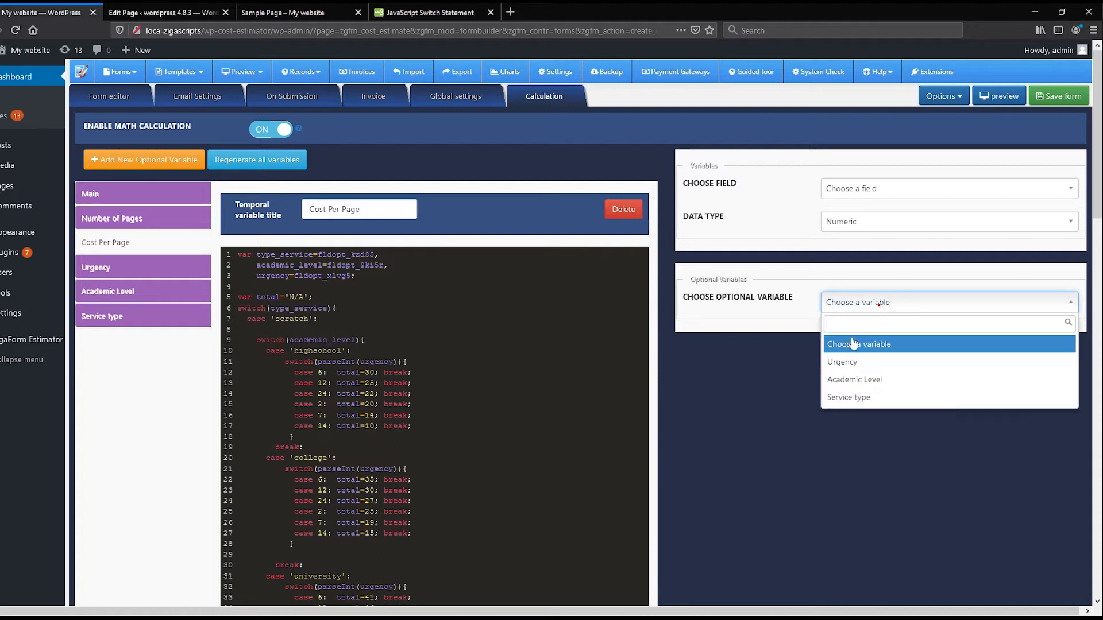
click(849, 397)
double_click(721, 345)
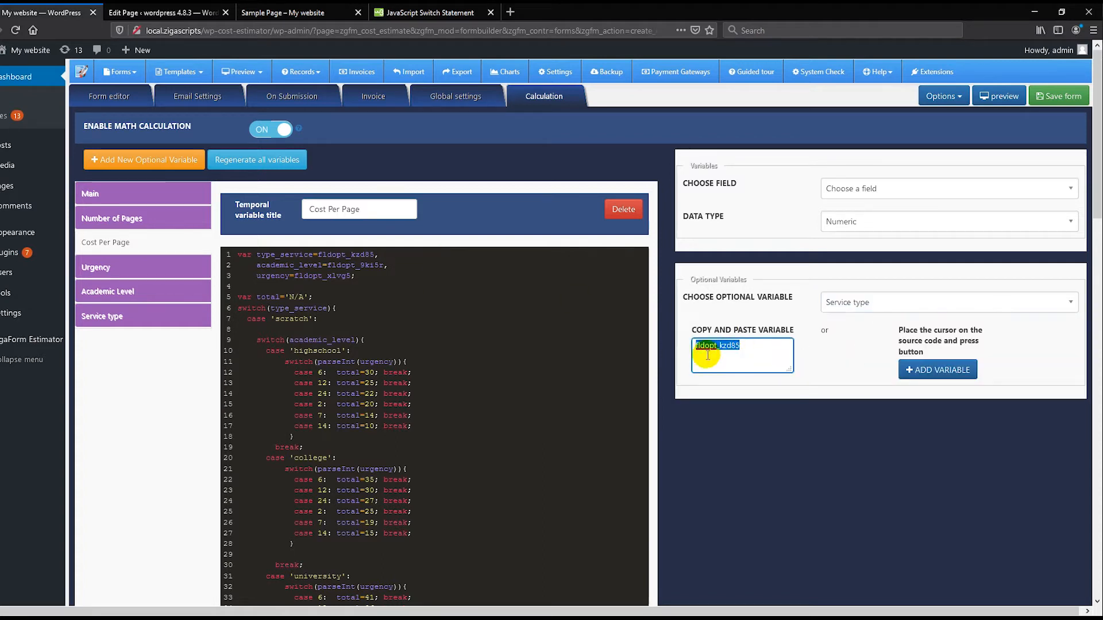
click(526, 315)
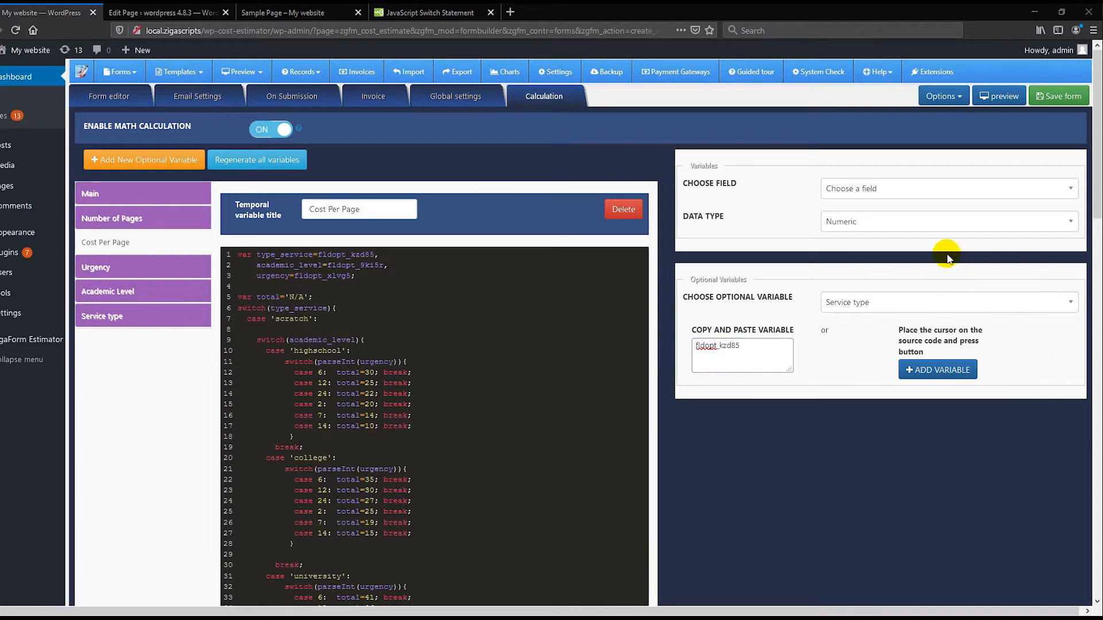
click(352, 253)
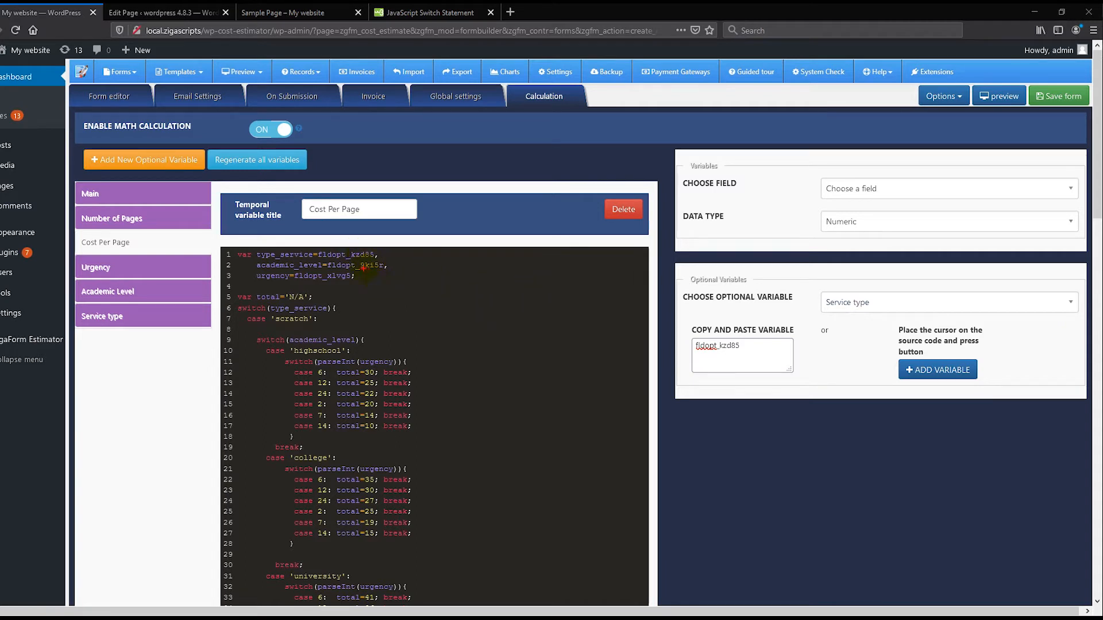
mouse_move(377, 256)
mouse_down()
mouse_move(608, 300)
mouse_move(693, 343)
mouse_up()
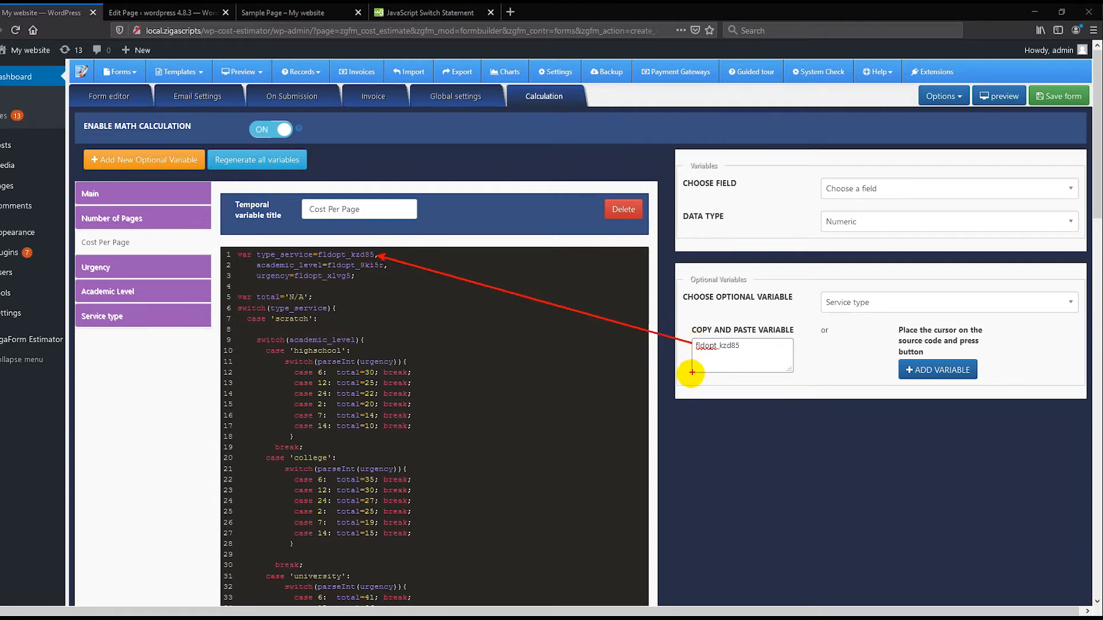
key(Escape)
Generate the code of the Academic Level optional variable and compare it with the academic_level declaration in the script.
click(841, 303)
click(849, 380)
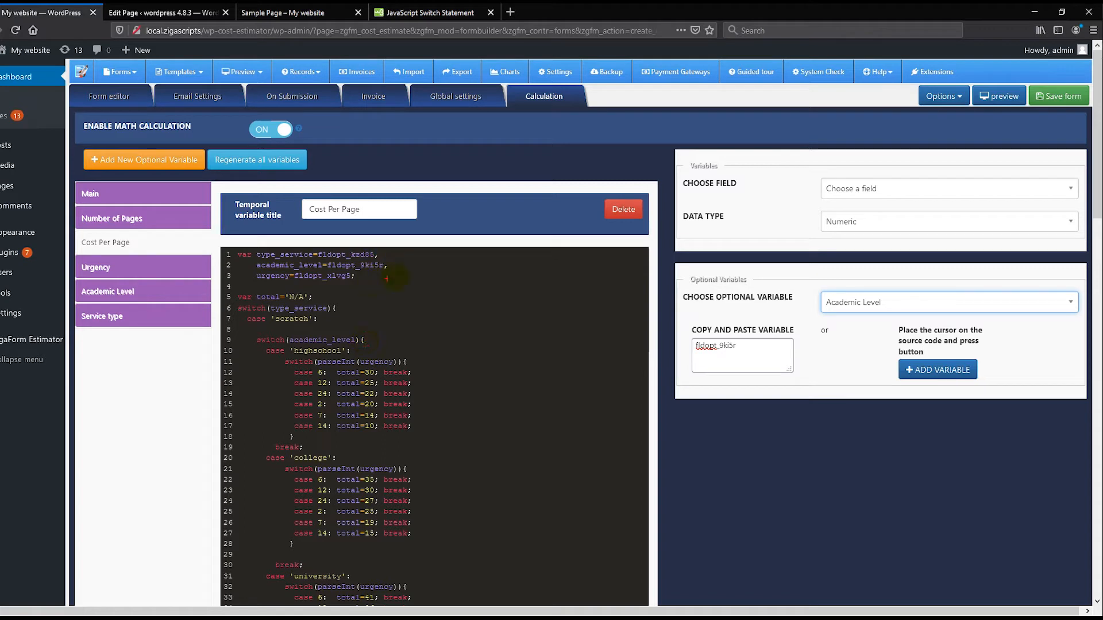
mouse_move(394, 270)
mouse_down()
mouse_move(430, 286)
mouse_move(646, 485)
mouse_move(689, 341)
mouse_up()
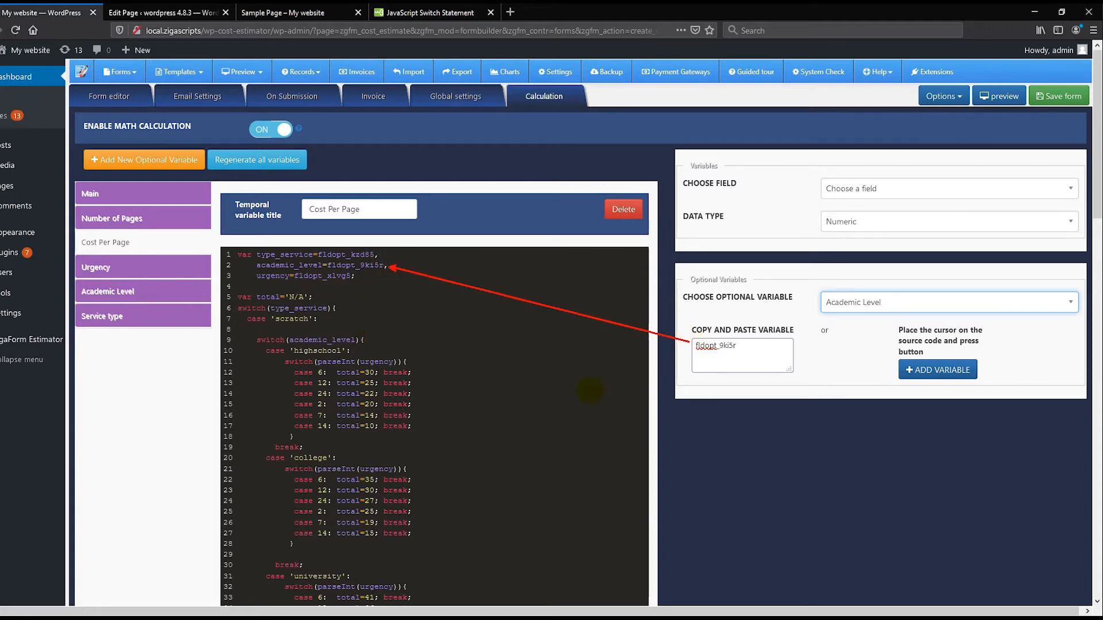
key(Escape)
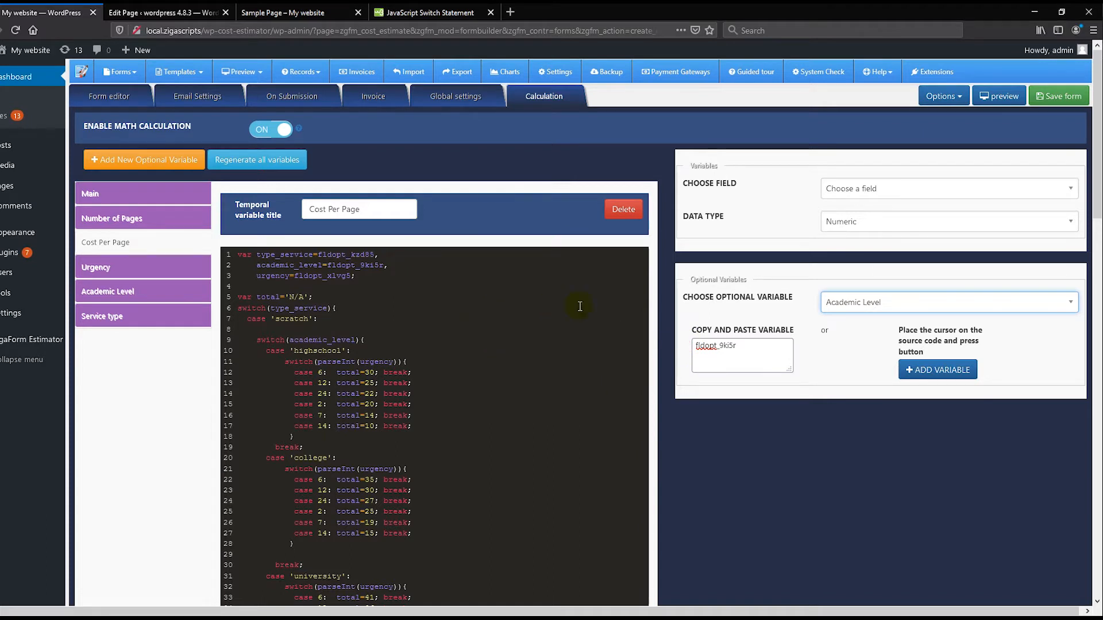
Generate the code of the Urgency optional variable, compare it with the urgency declaration and highlight the three variable declarations.
click(896, 302)
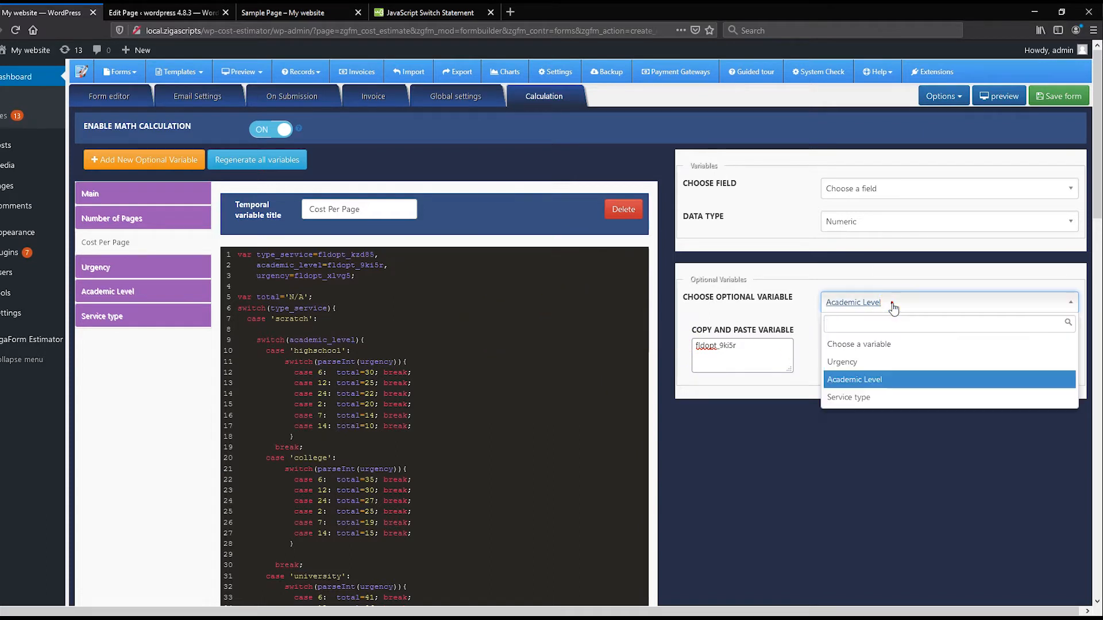
click(855, 362)
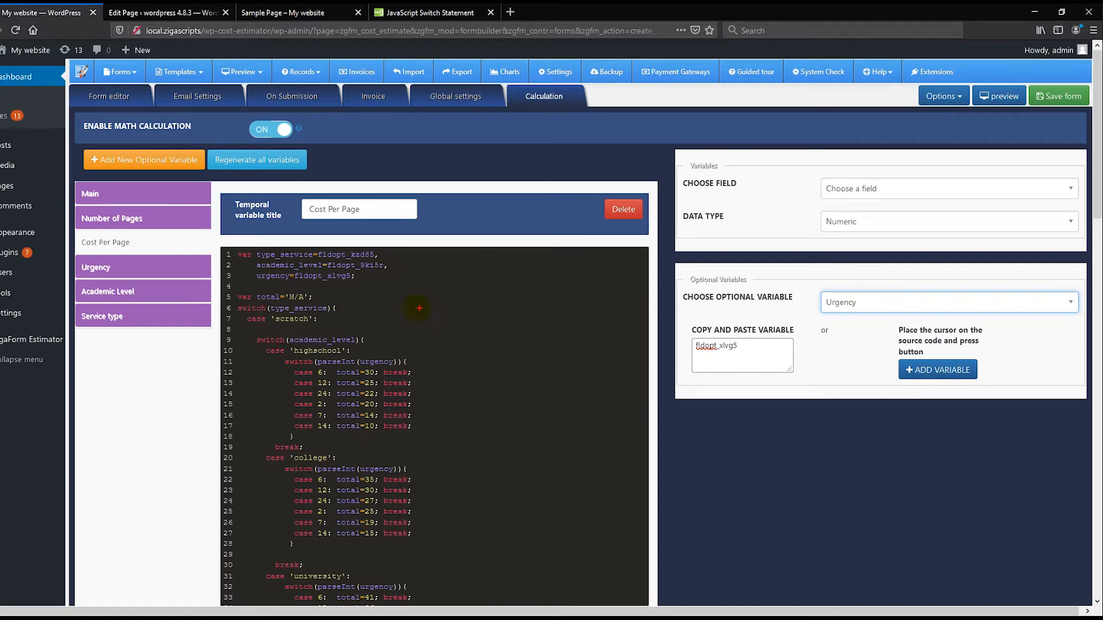
mouse_move(358, 272)
mouse_down()
mouse_move(701, 351)
mouse_move(688, 347)
mouse_up()
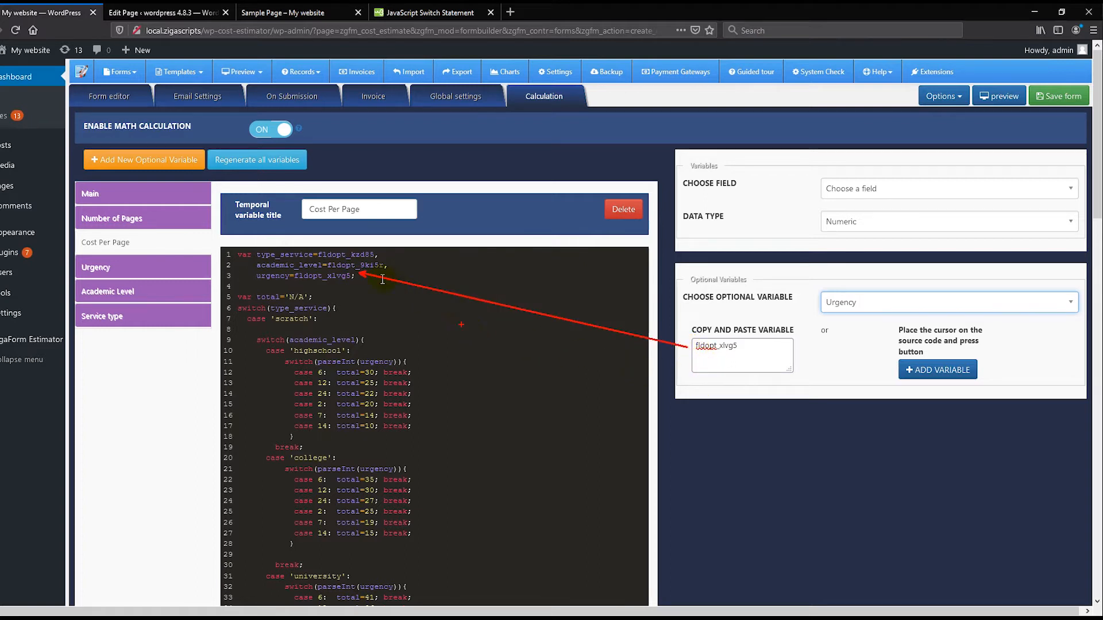
mouse_move(356, 276)
mouse_down()
mouse_move(272, 275)
mouse_move(240, 255)
mouse_up()
click(329, 296)
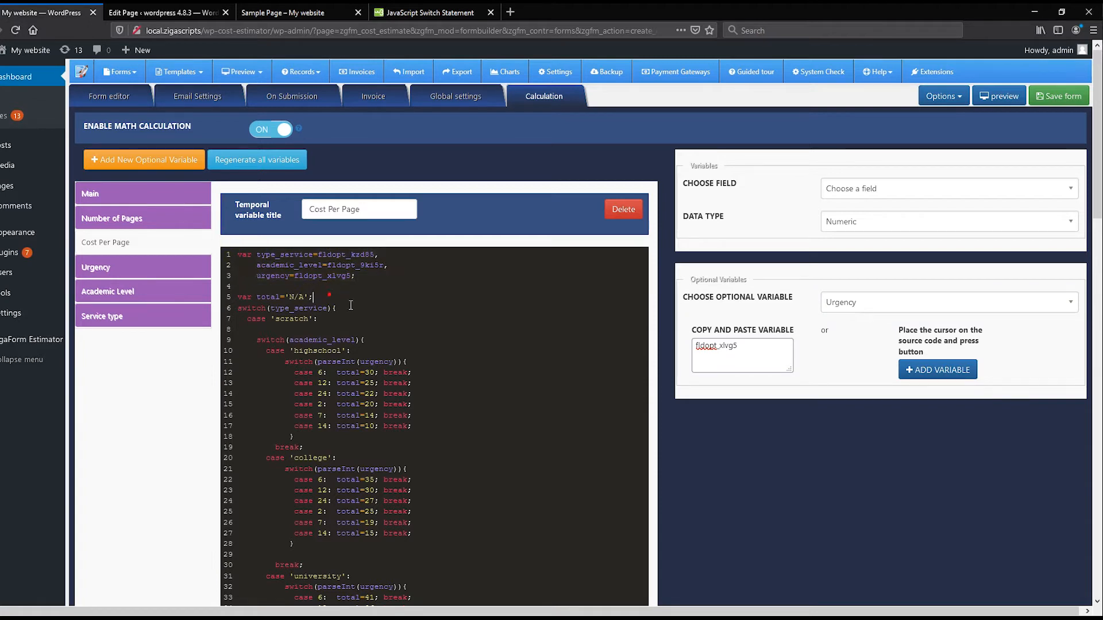
Highlight the switch(type_service) statement and its 'editing' case in the Cost Per Page script.
drag(341, 306, 243, 306)
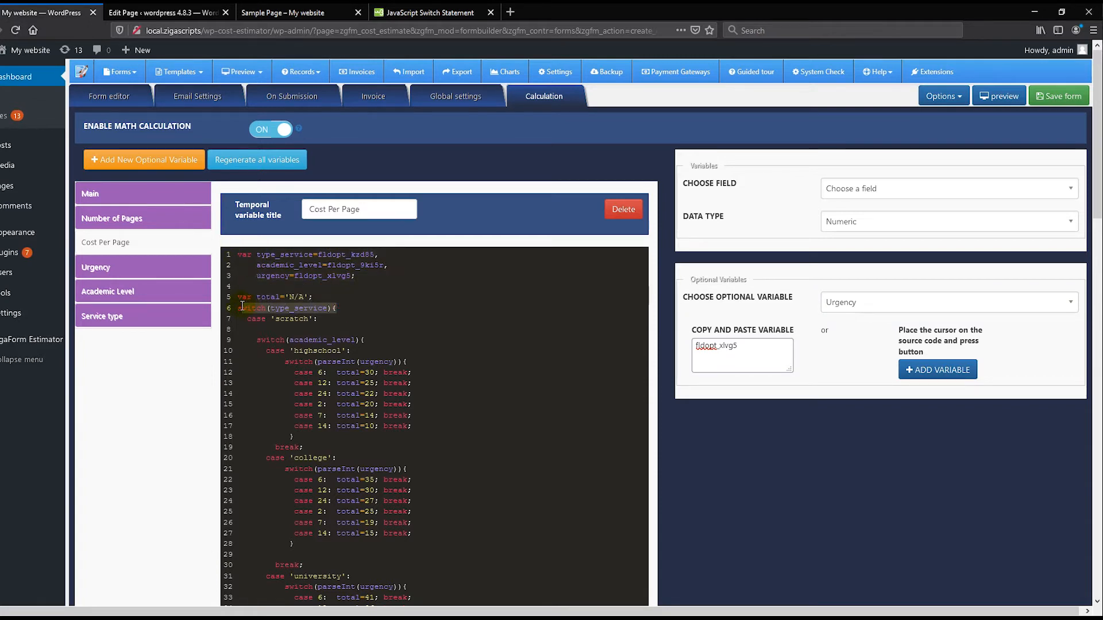
click(303, 309)
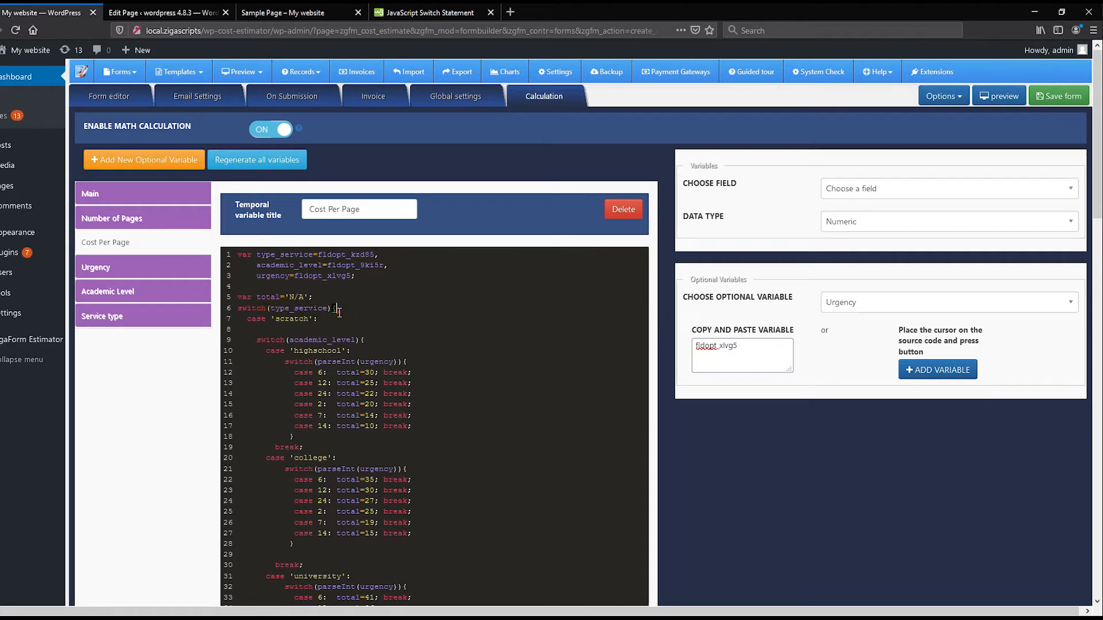
drag(339, 312, 248, 310)
click(337, 315)
click(305, 317)
scroll(356, 402, down, 10)
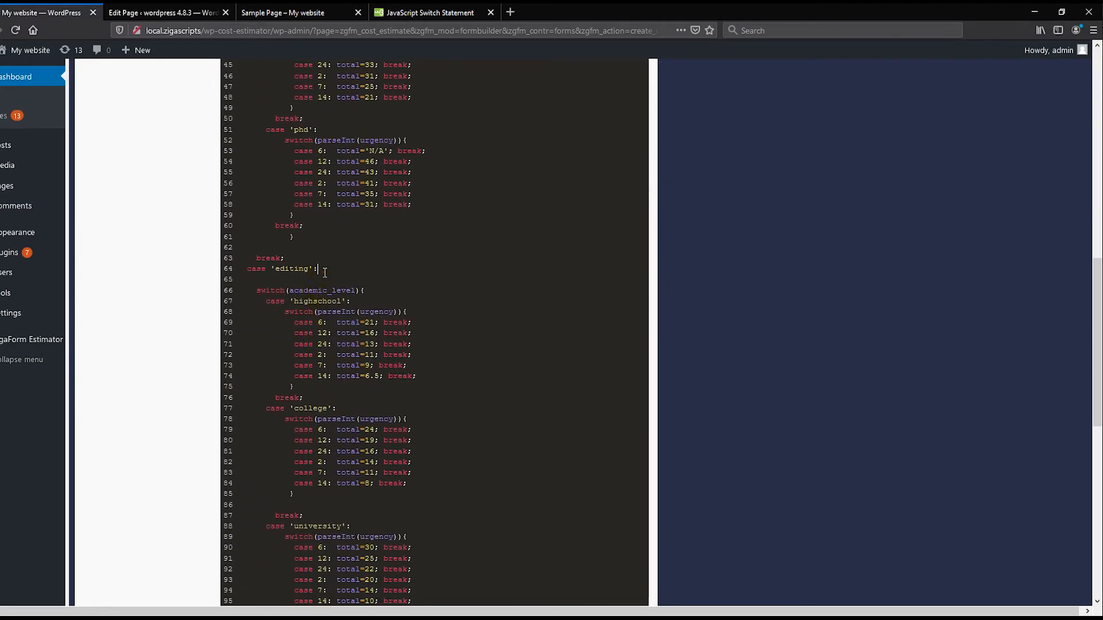
drag(324, 272, 253, 271)
scroll(333, 368, up, 10)
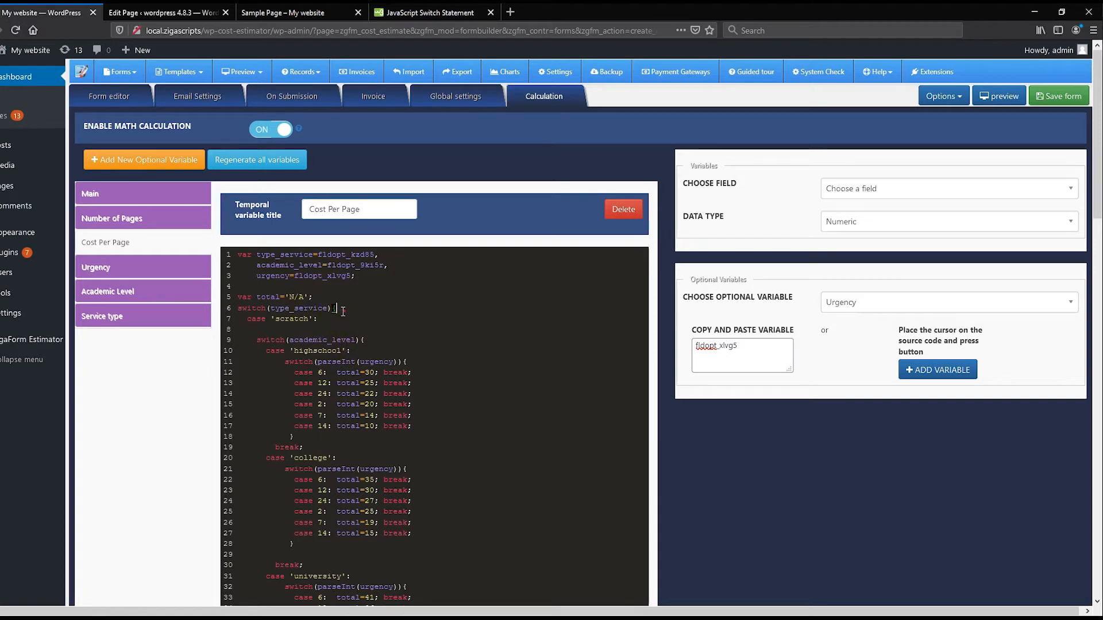
Highlight the 'scratch' case of the type_service switch and the academic_level code nested inside it.
drag(338, 308, 237, 310)
click(271, 318)
drag(320, 319, 275, 318)
click(296, 318)
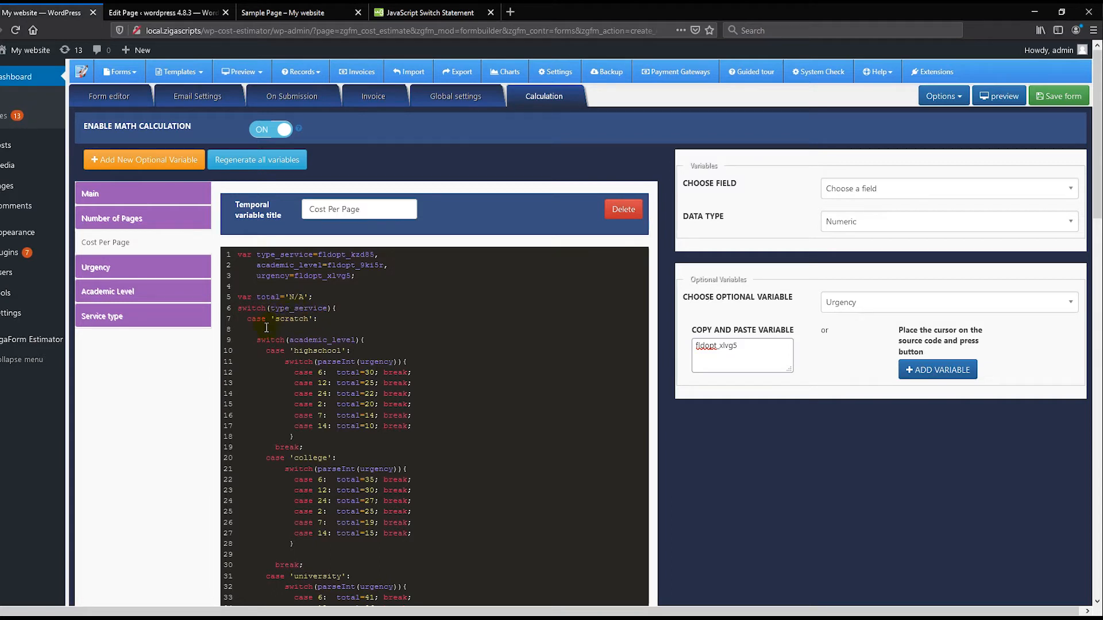
drag(264, 329, 397, 469)
click(379, 416)
scroll(335, 368, down, 1)
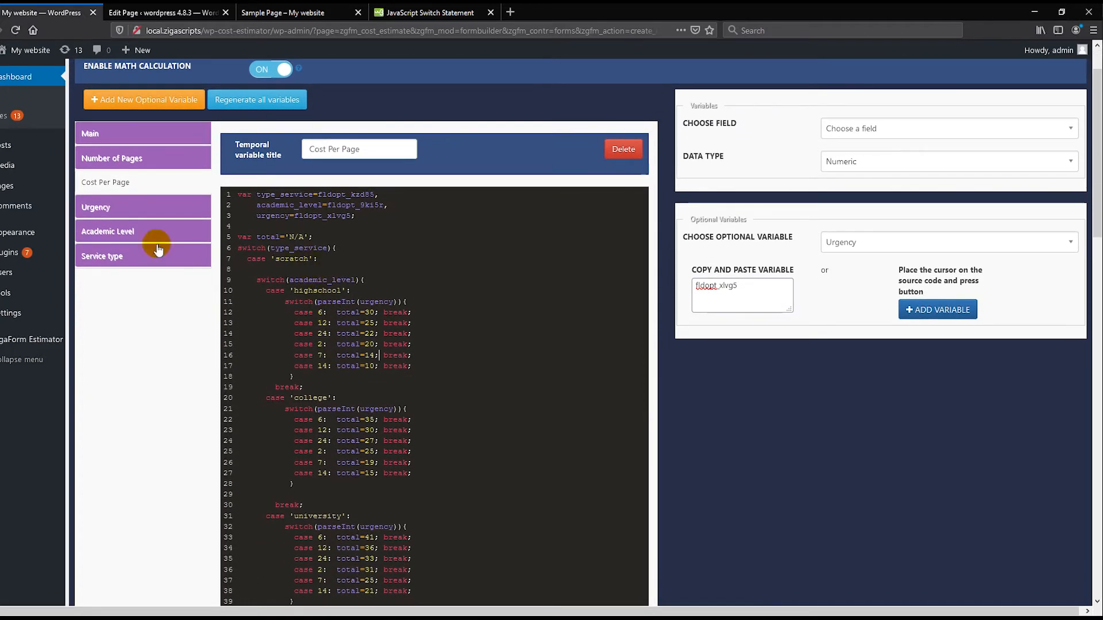
Switch to Price List.xlsx in Excel and examine the service types and academic levels in its rows.
drag(1, 189, 807, 71)
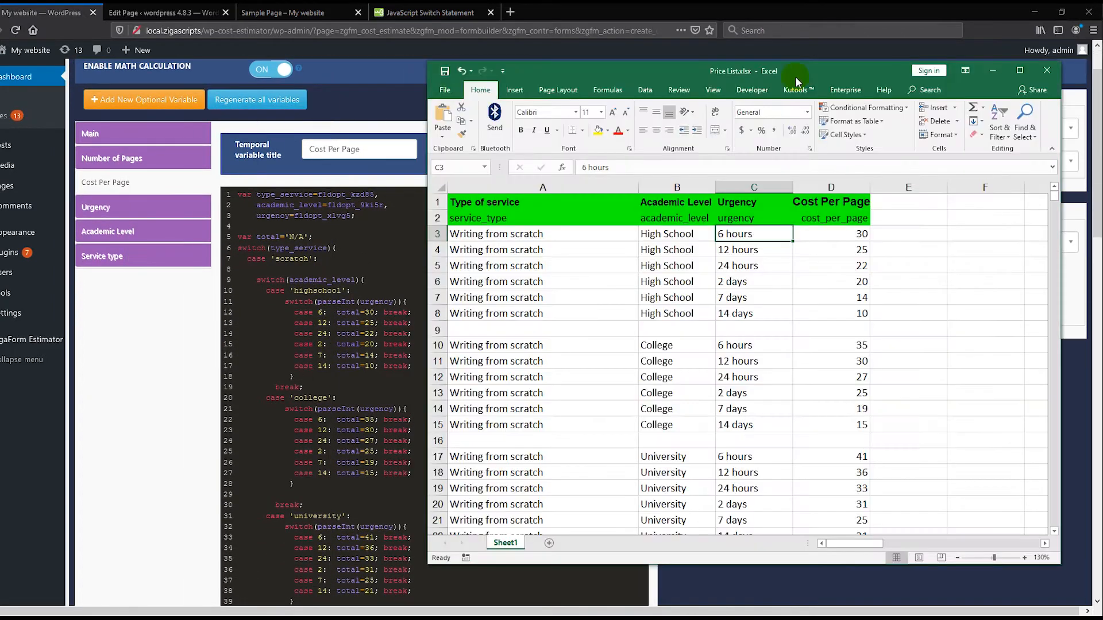
click(501, 236)
scroll(529, 344, down, 17)
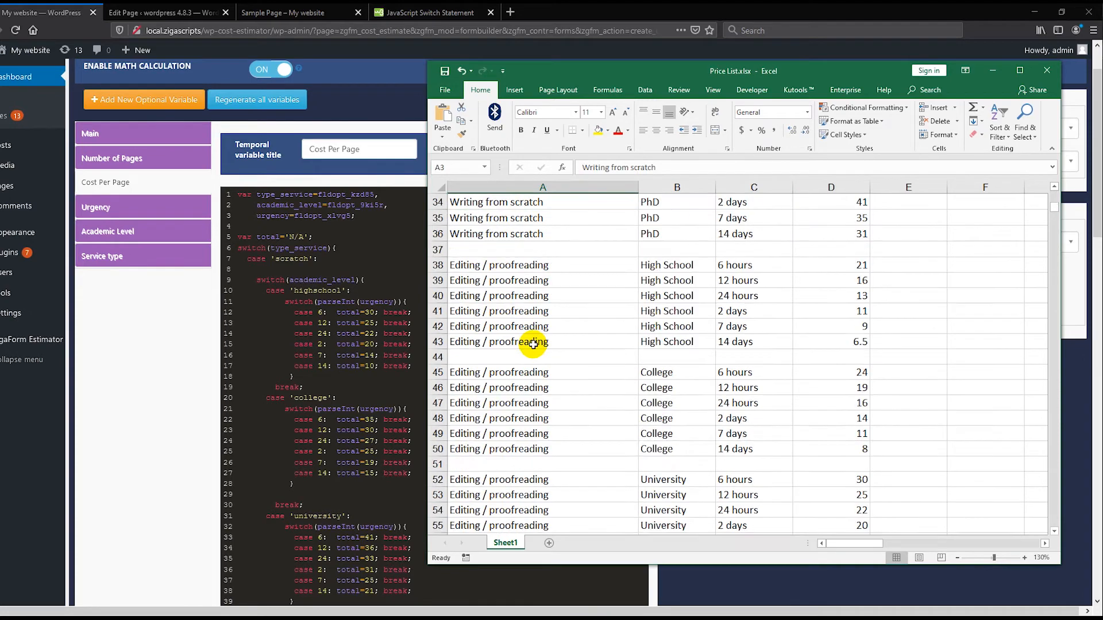
scroll(533, 344, up, 8)
scroll(533, 344, up, 9)
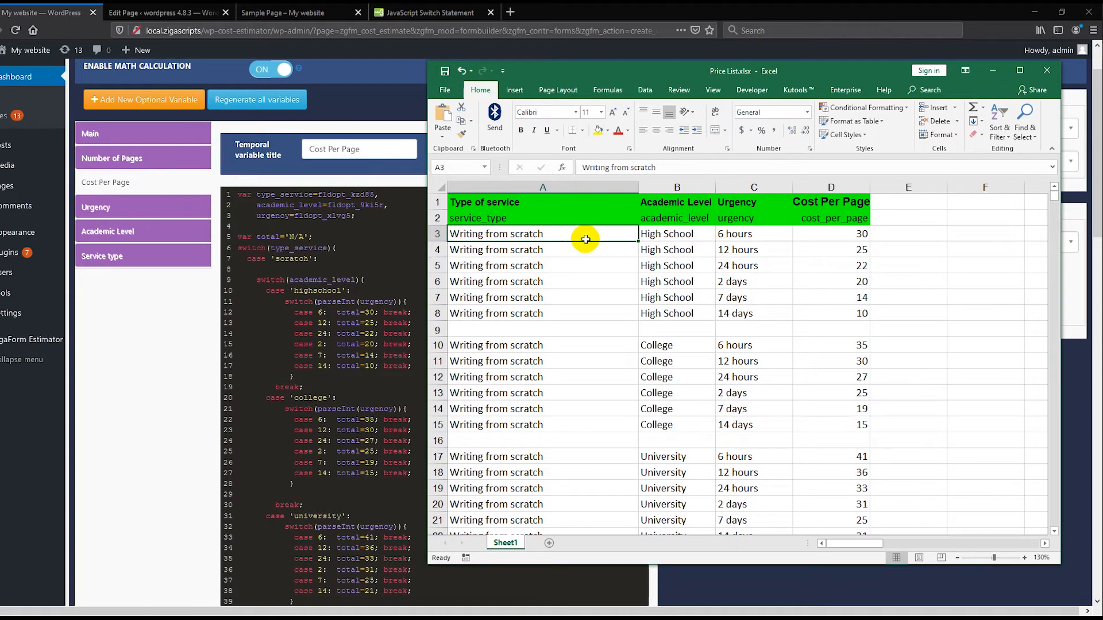
click(646, 236)
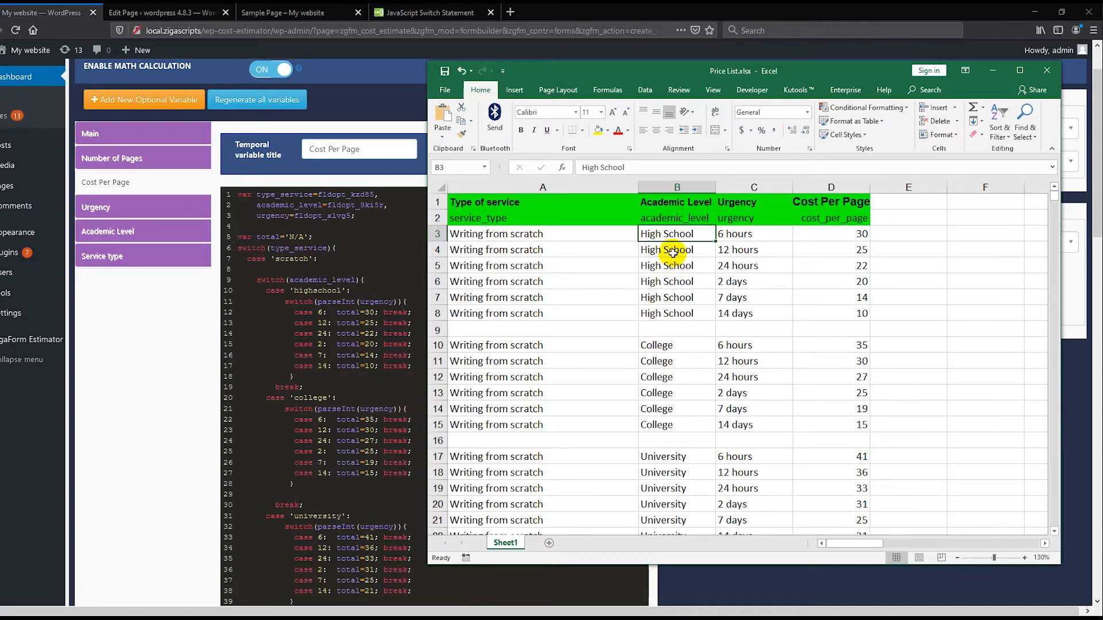
scroll(670, 270, down, 12)
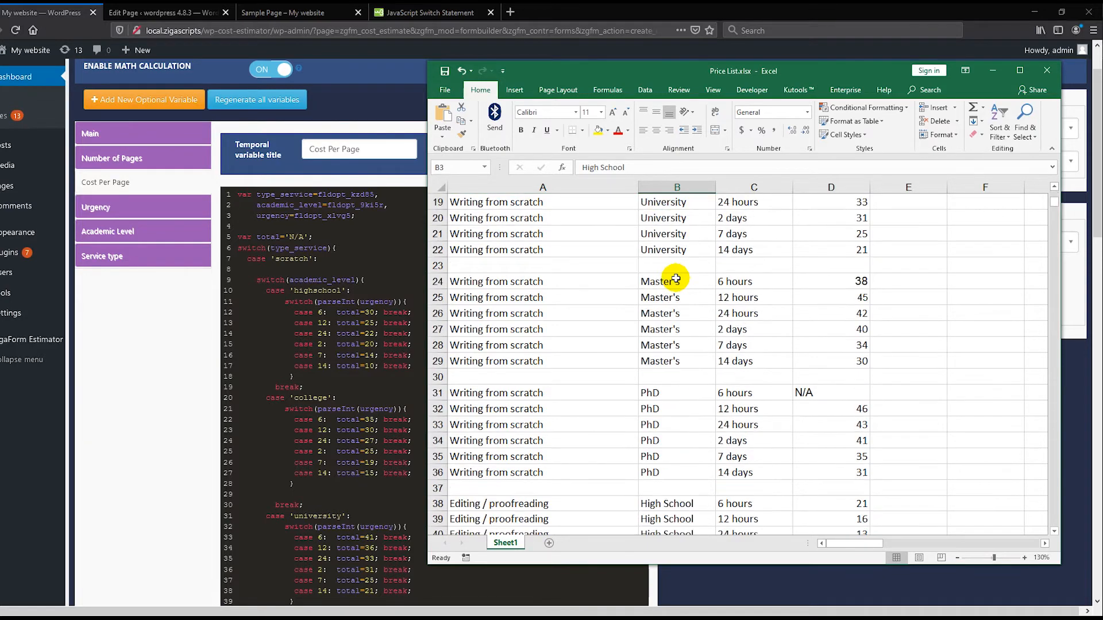
scroll(670, 270, up, 12)
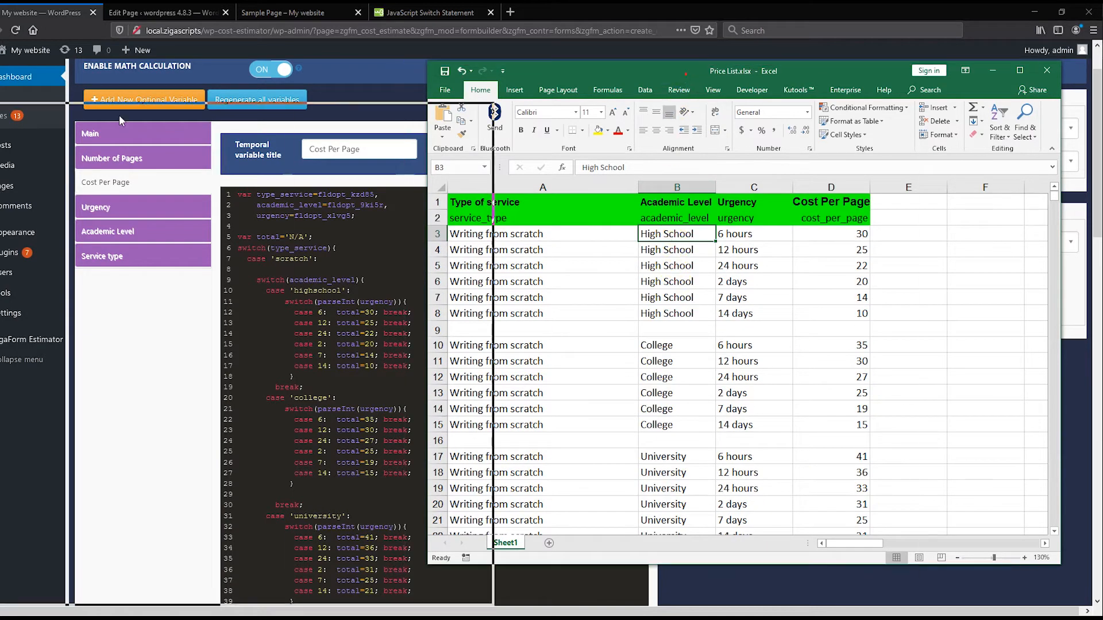
Return to the Cost Per Page script in WordPress and review the cases of the academic_level switch under 'scratch'.
click(272, 312)
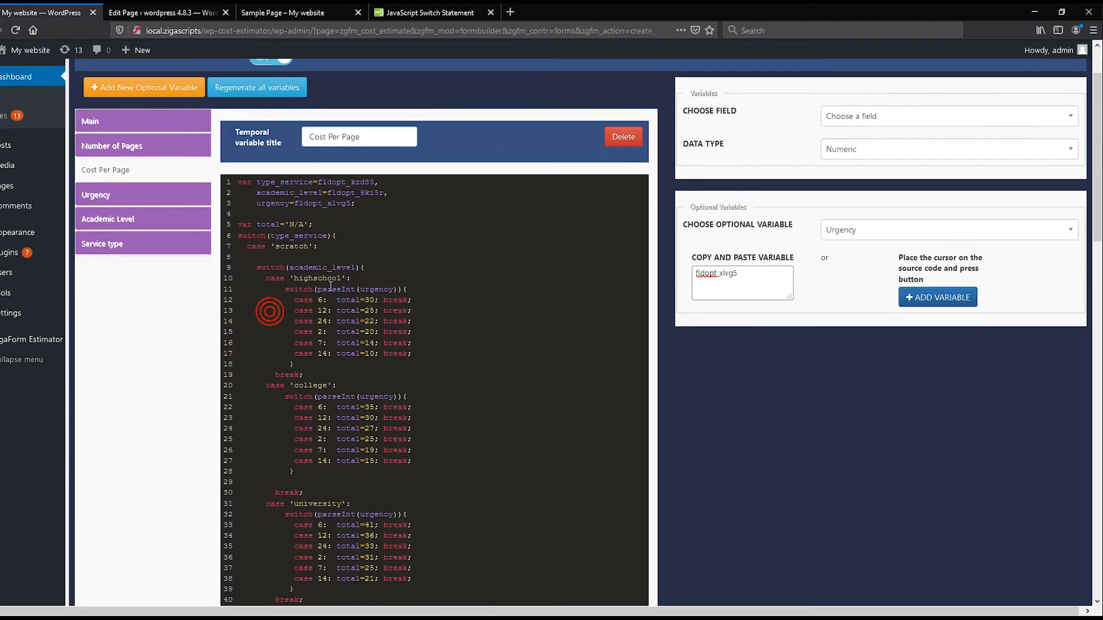
scroll(331, 287, down, 3)
scroll(338, 225, up, 5)
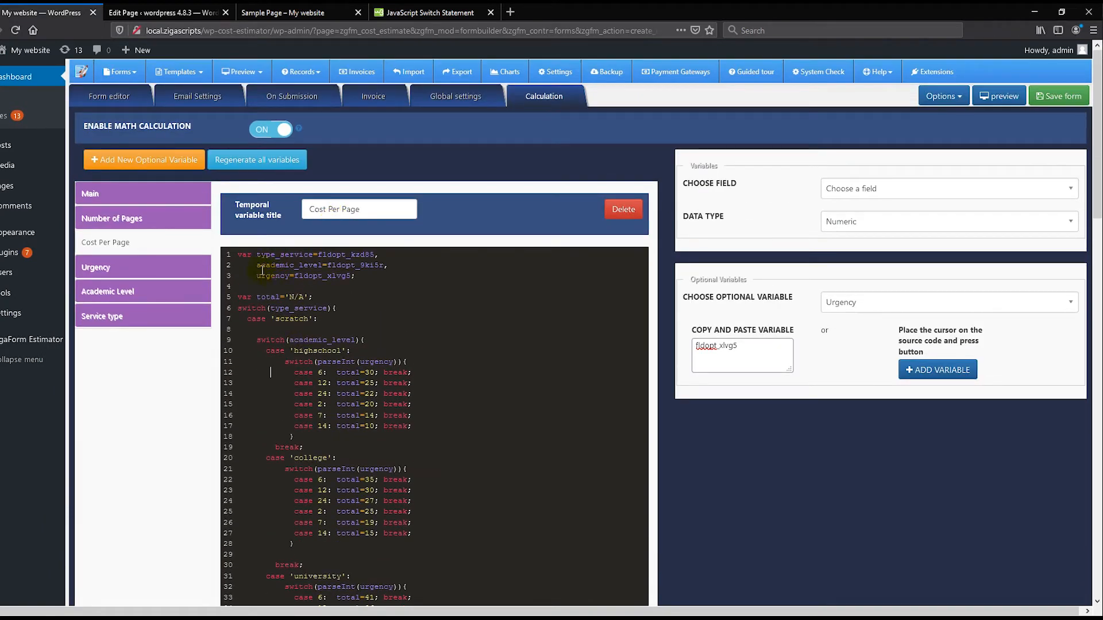
click(309, 340)
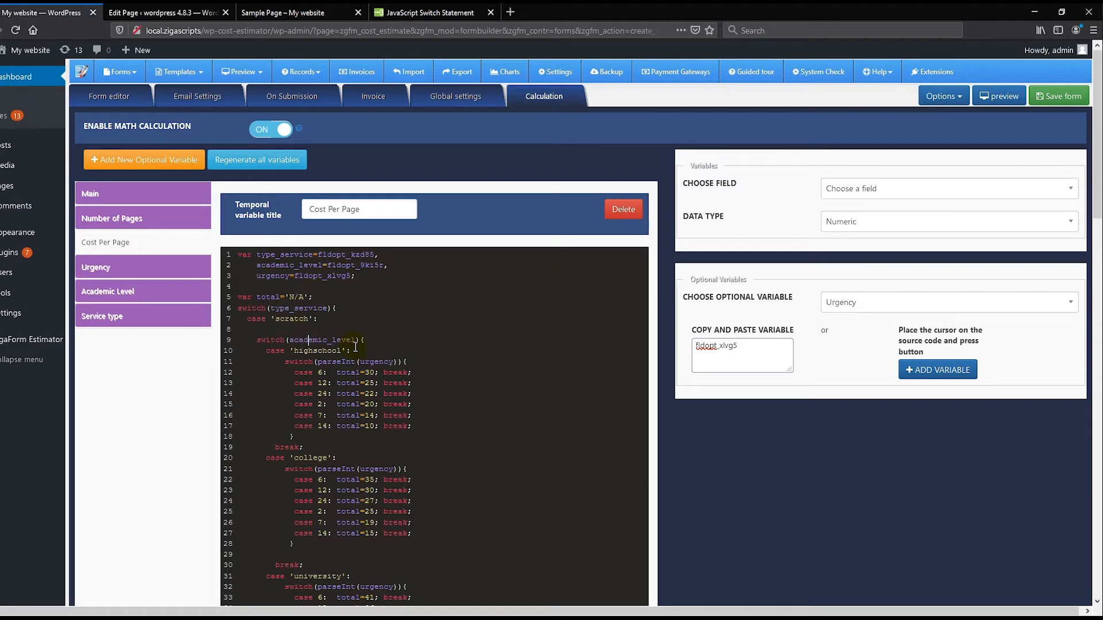
scroll(356, 346, down, 2)
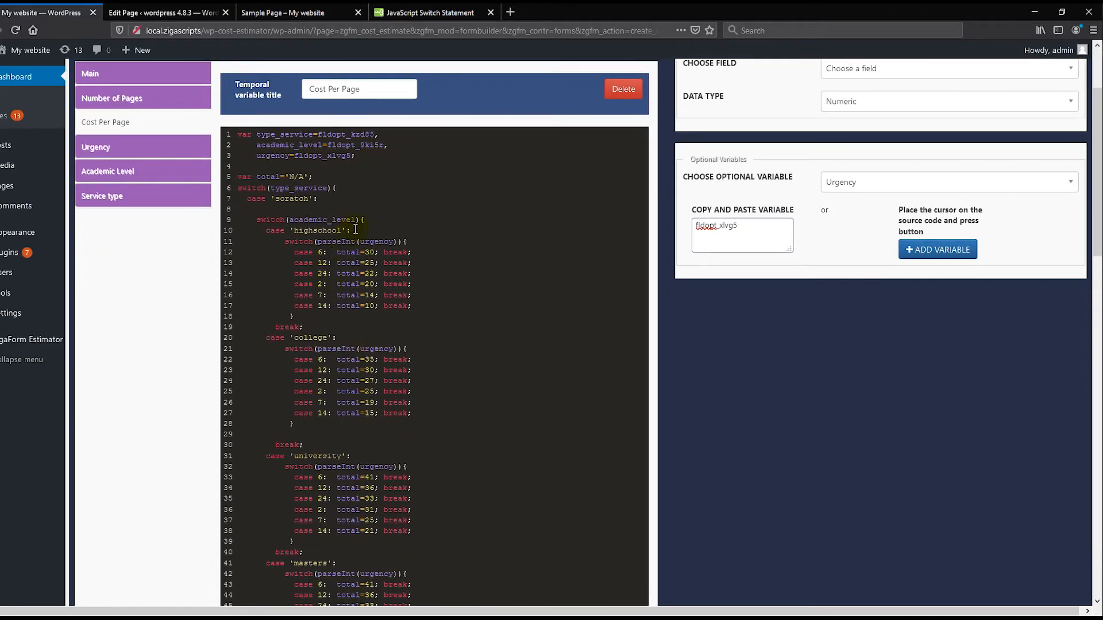
scroll(358, 238, down, 1)
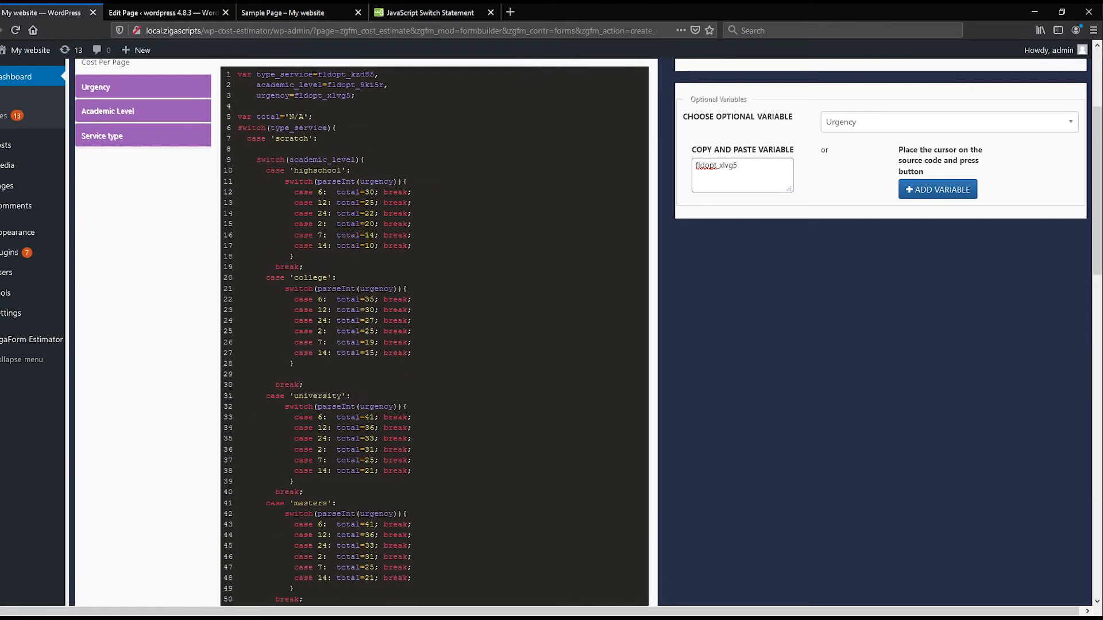
scroll(337, 314, down, 4)
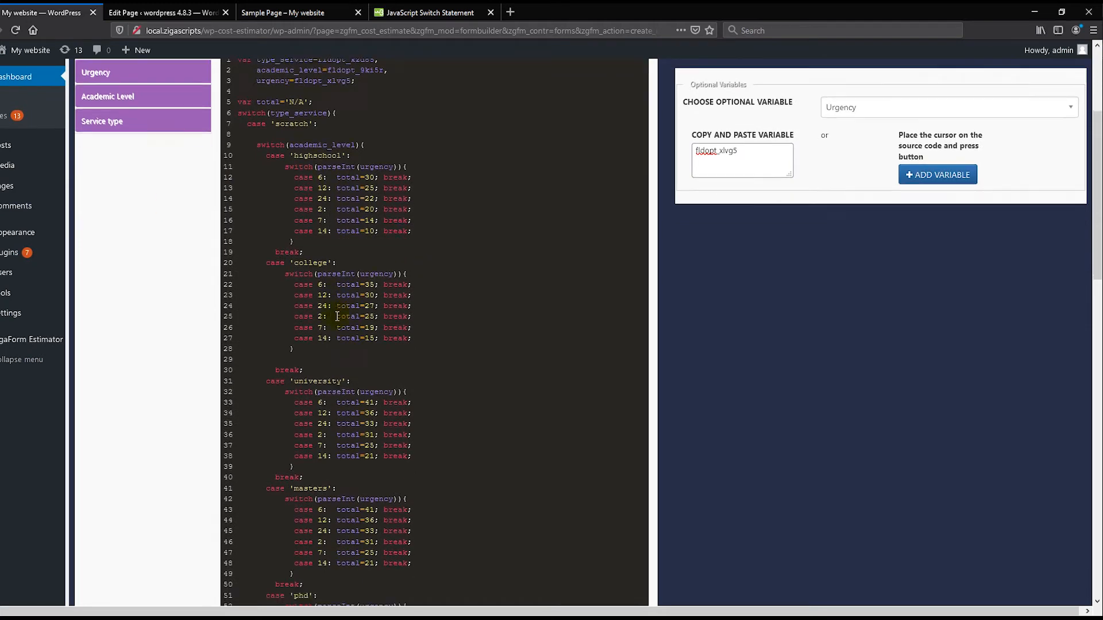
scroll(338, 326, up, 4)
Bring the Excel price list beside the script and check its High School, College and University rows for Writing from scratch.
drag(0, 230, 815, 68)
click(705, 267)
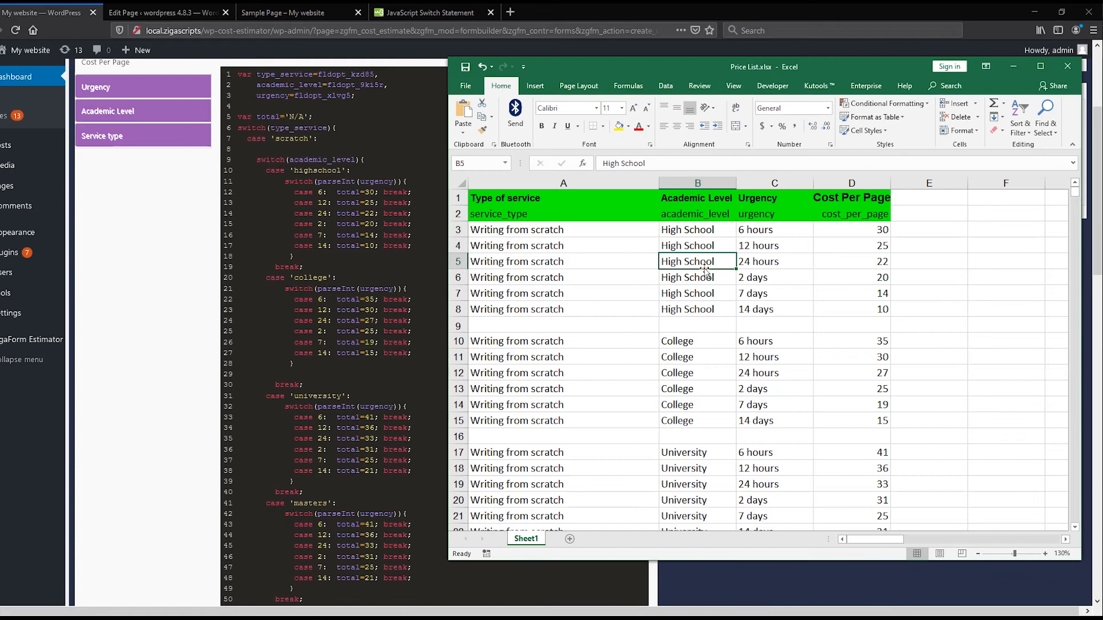
click(632, 266)
scroll(695, 345, down, 2)
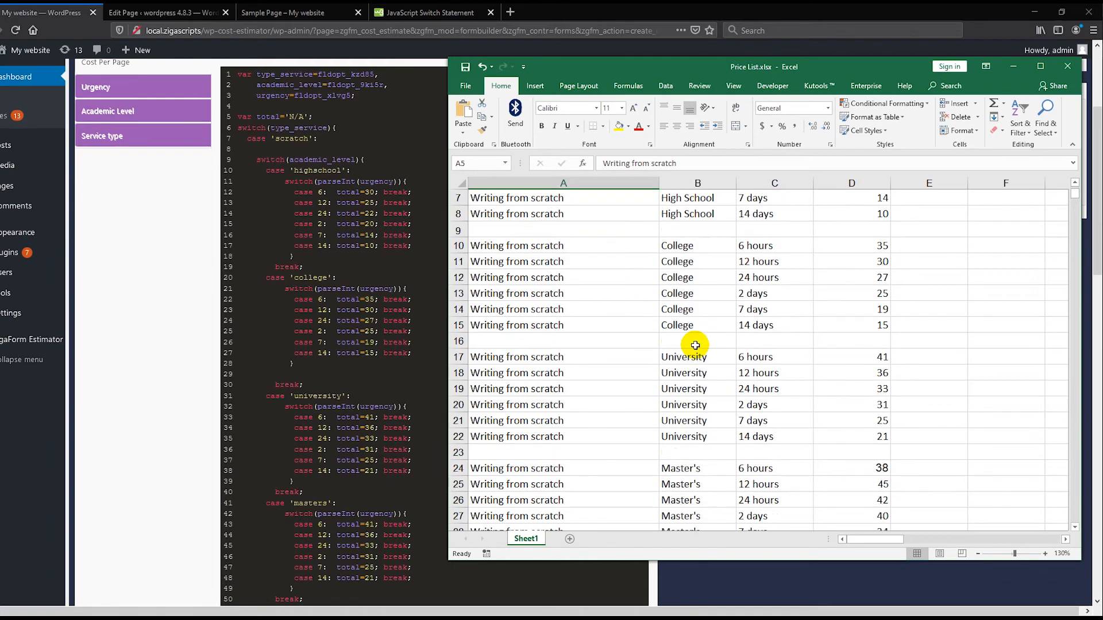
click(694, 389)
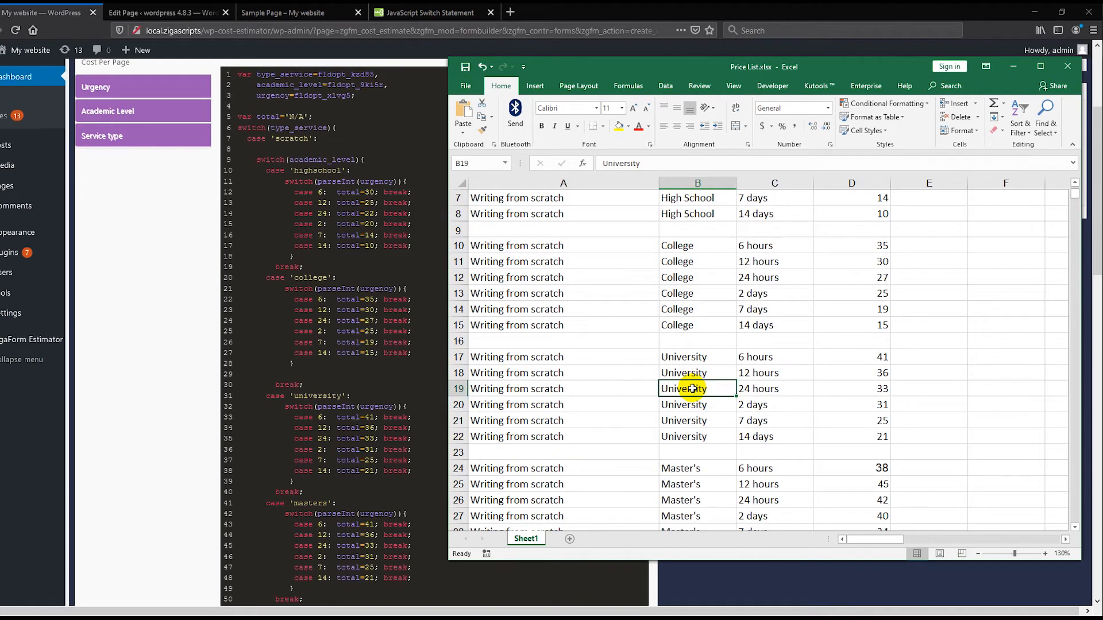
Return to the WordPress script and highlight the case 'university' line of the academic_level switch.
drag(688, 69, 0, 116)
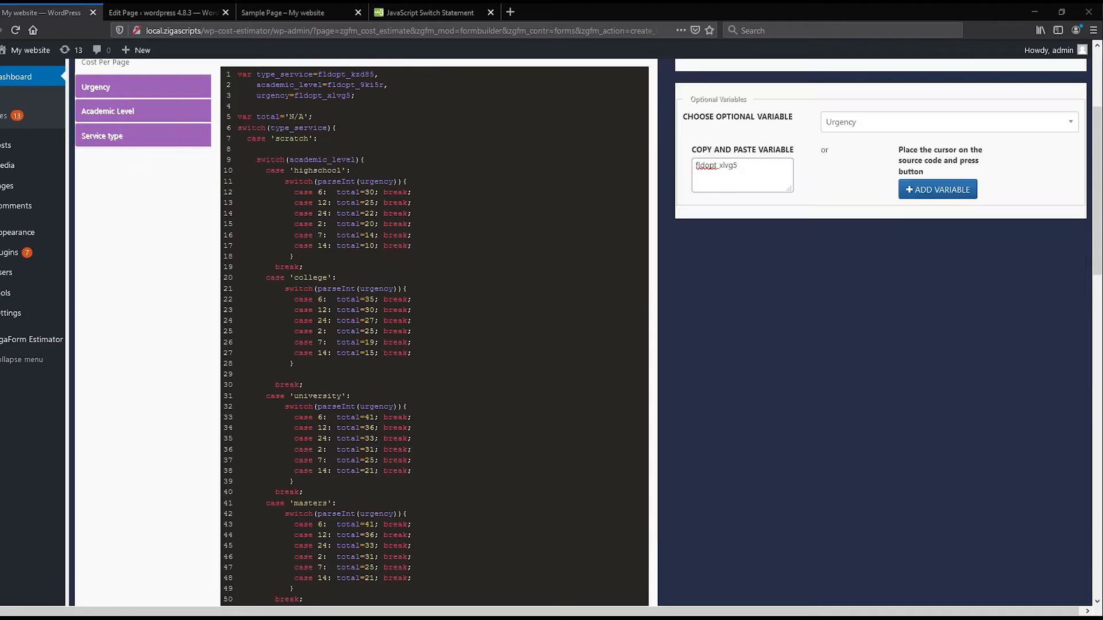
click(277, 170)
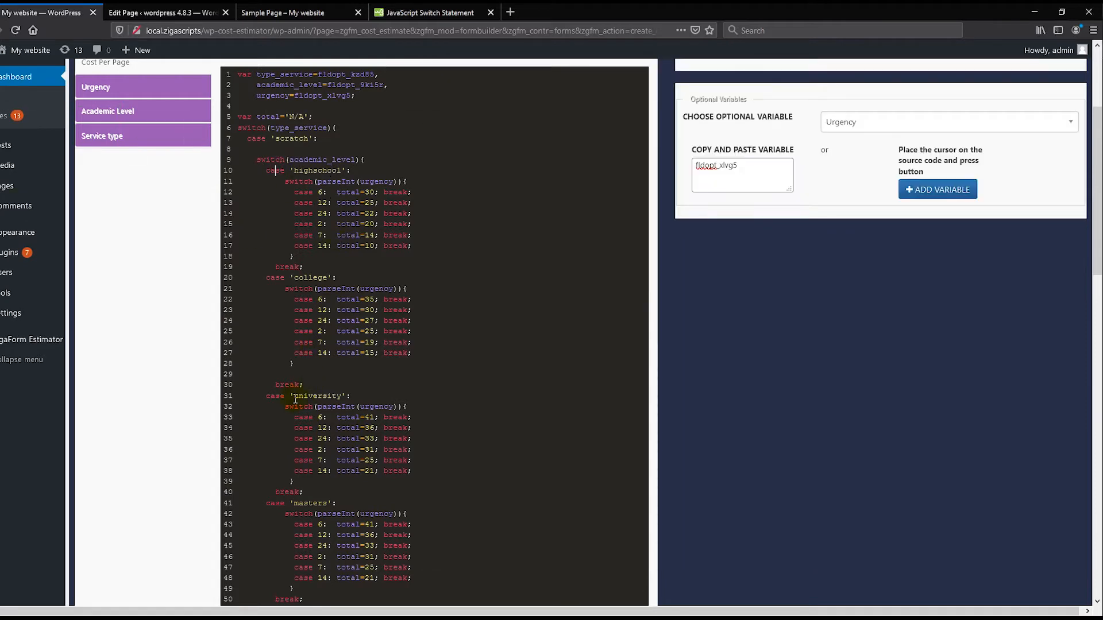
drag(291, 398, 266, 396)
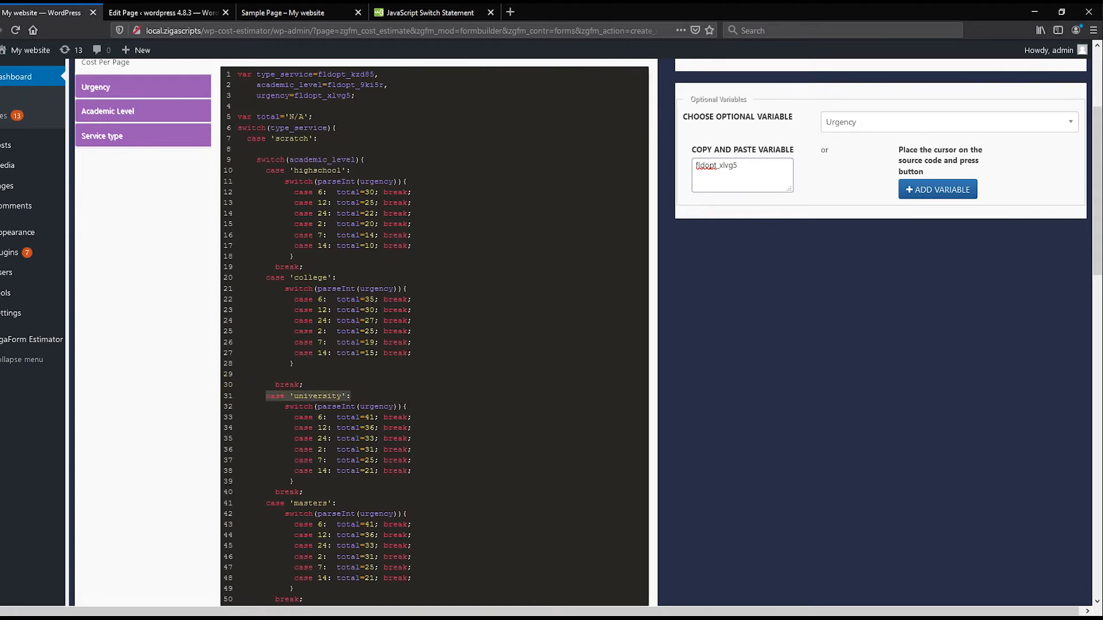
Bring the Excel price list back over the script and examine the Urgency values listed for each academic level.
drag(0, 153, 610, 99)
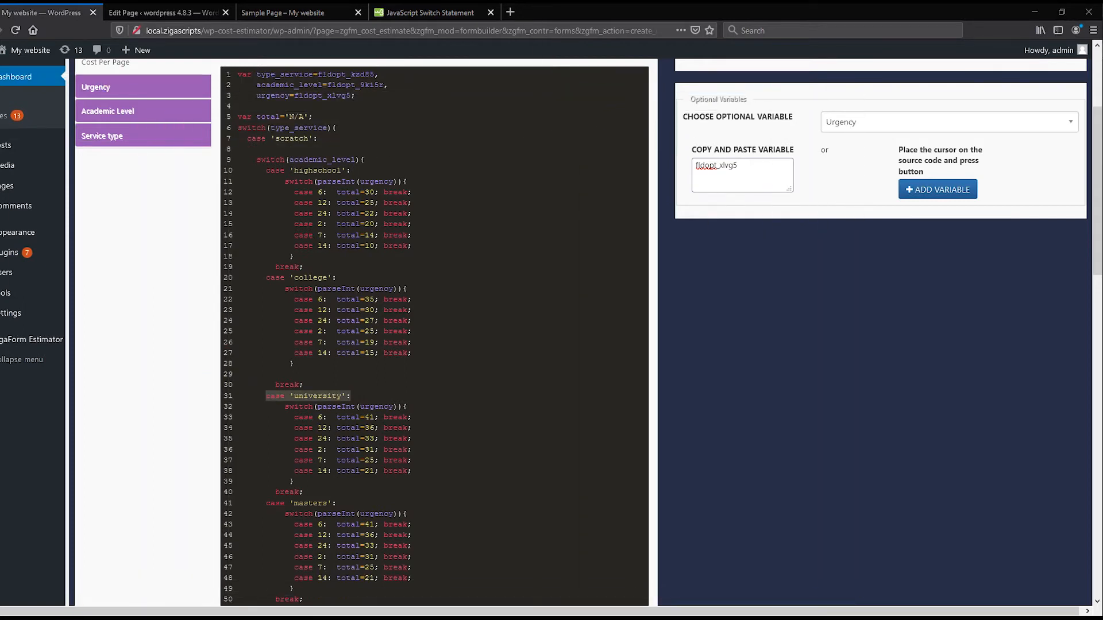
drag(0, 150, 782, 81)
scroll(692, 373, up, 2)
scroll(690, 381, down, 1)
scroll(680, 448, up, 1)
scroll(679, 462, down, 1)
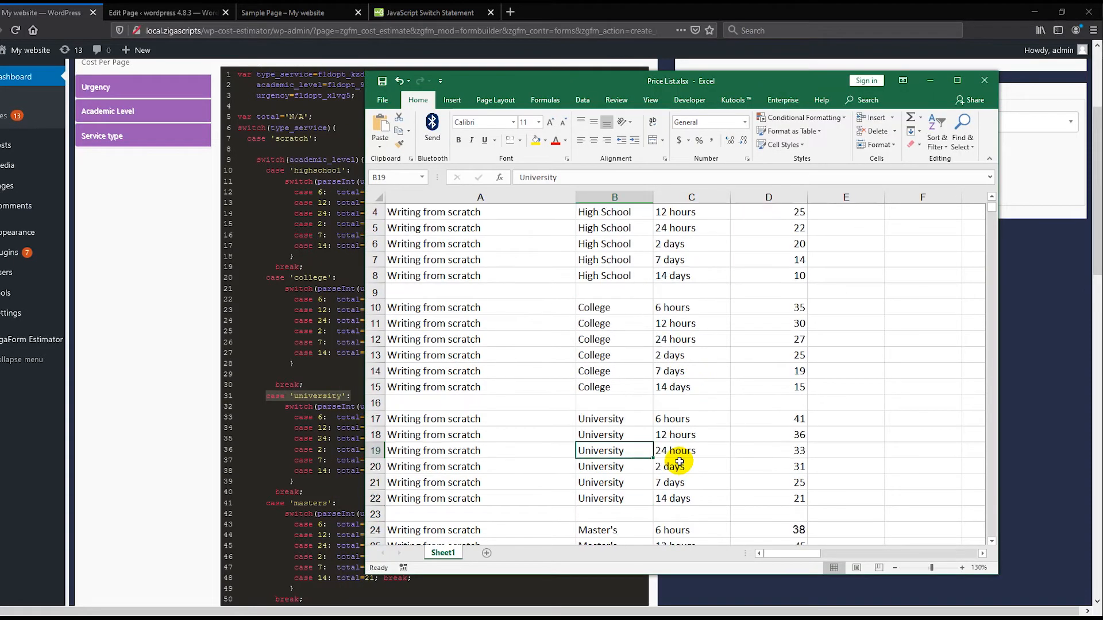
scroll(679, 462, up, 1)
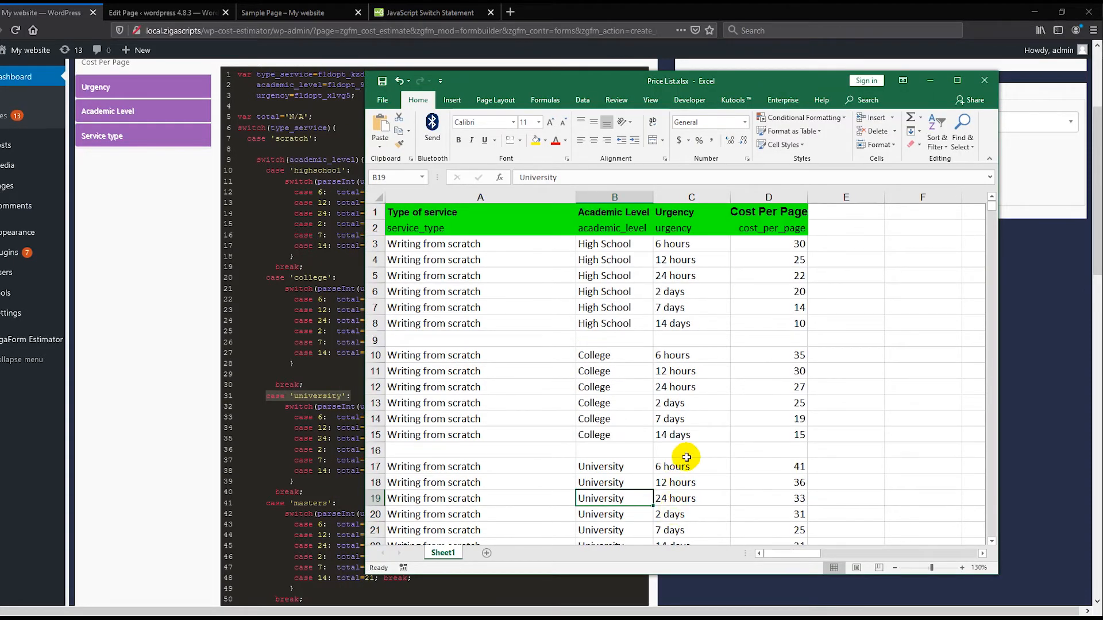
scroll(686, 459, down, 1)
scroll(692, 477, up, 1)
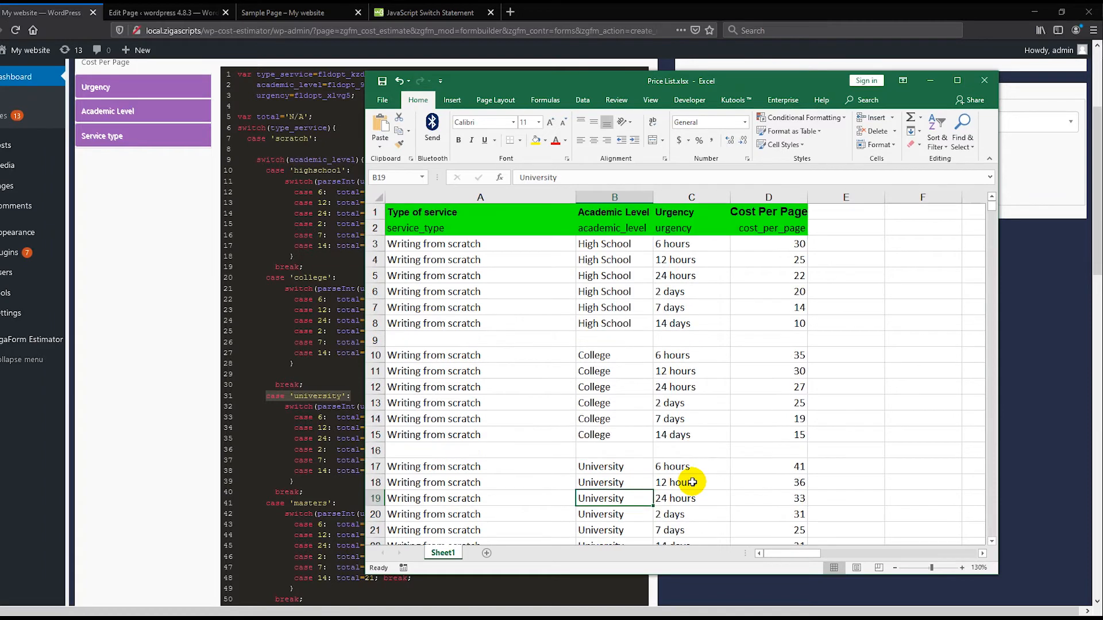
Select the University urgency values in the price list and compare them with the urgency switch under case 'university' in the WordPress script.
scroll(692, 482, down, 1)
drag(679, 423, 690, 505)
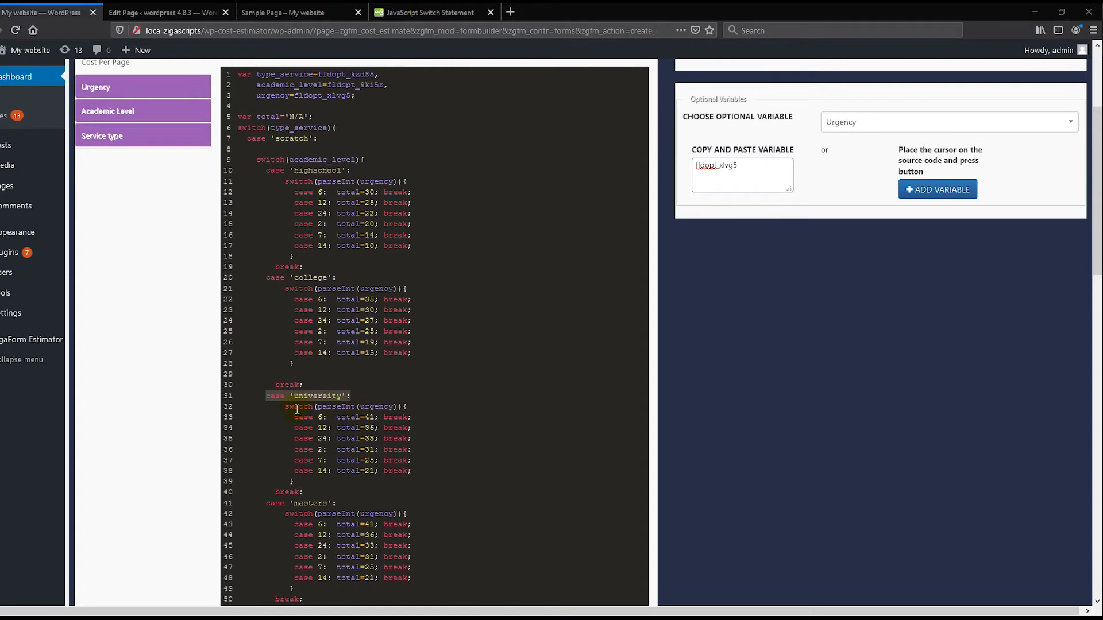
drag(286, 407, 337, 486)
click(337, 461)
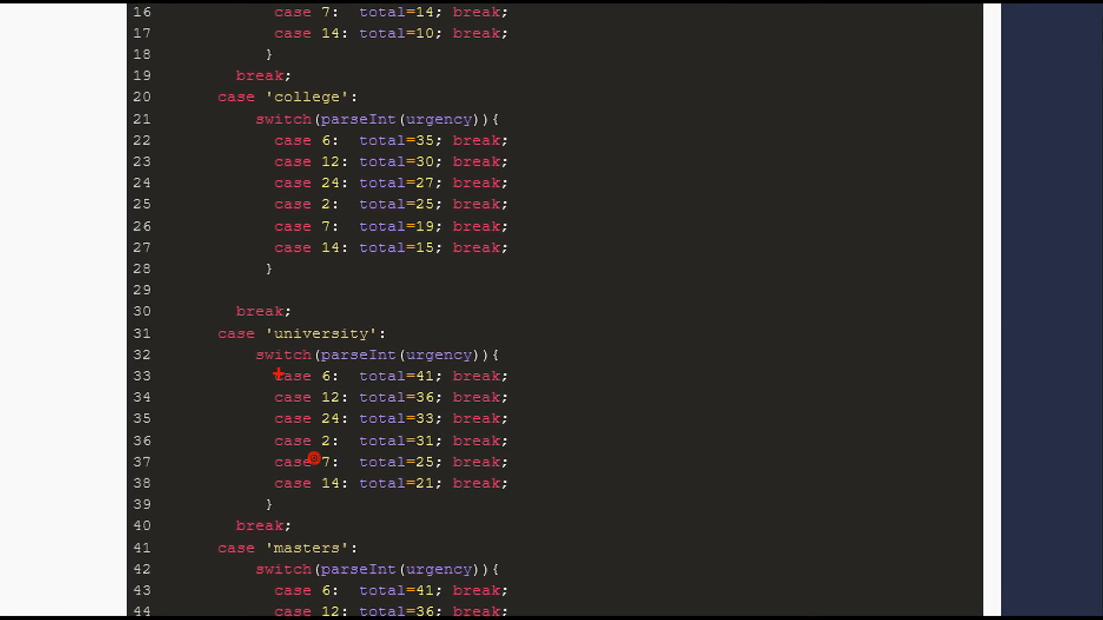
drag(240, 345, 588, 515)
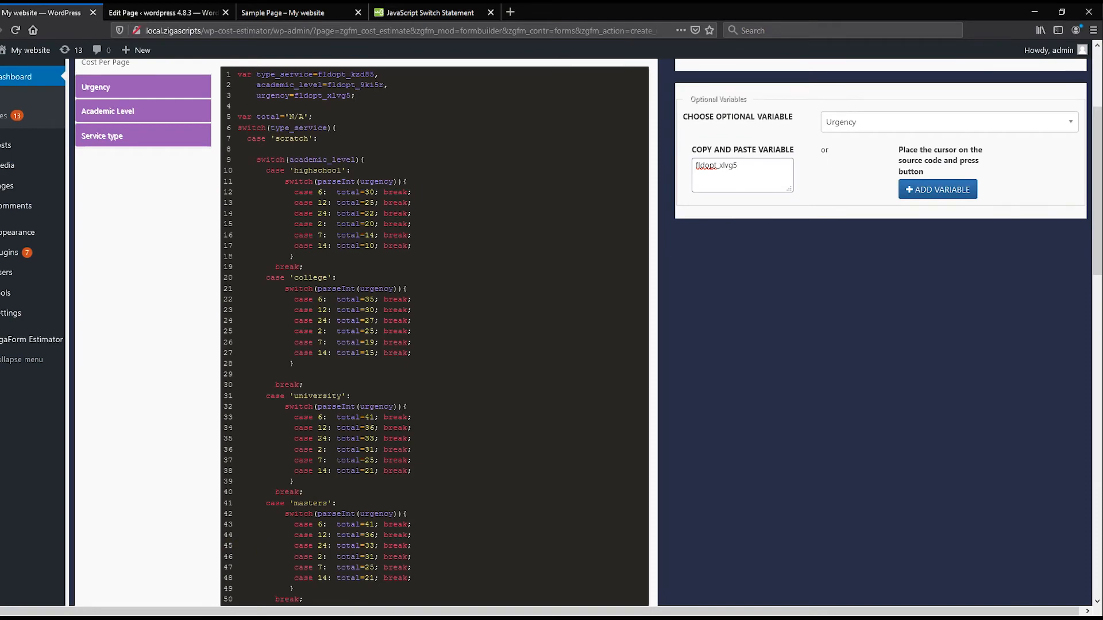
Bring the Excel price list back over the script and select the University urgency cells from 6 hours to 14 days.
drag(683, 618, 796, 61)
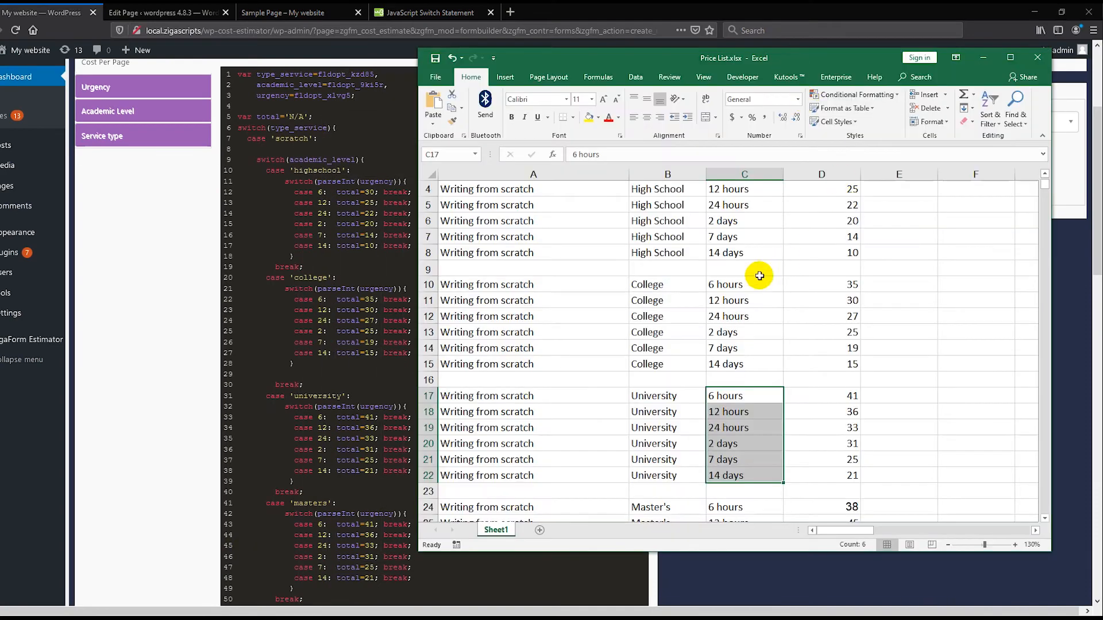
click(755, 437)
drag(714, 391, 738, 472)
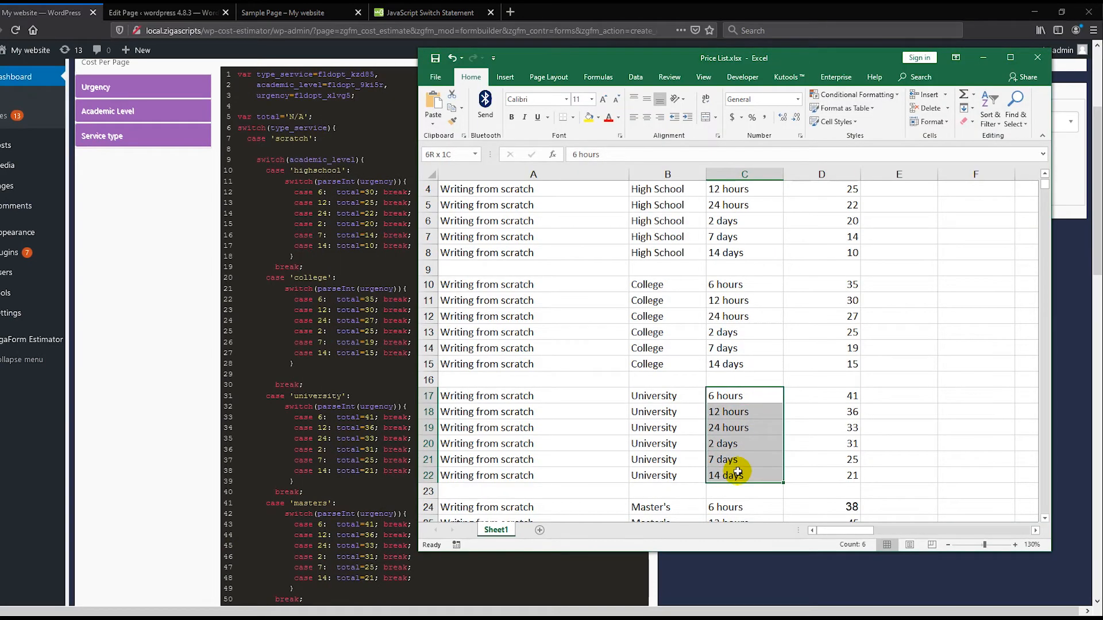
click(765, 366)
click(749, 409)
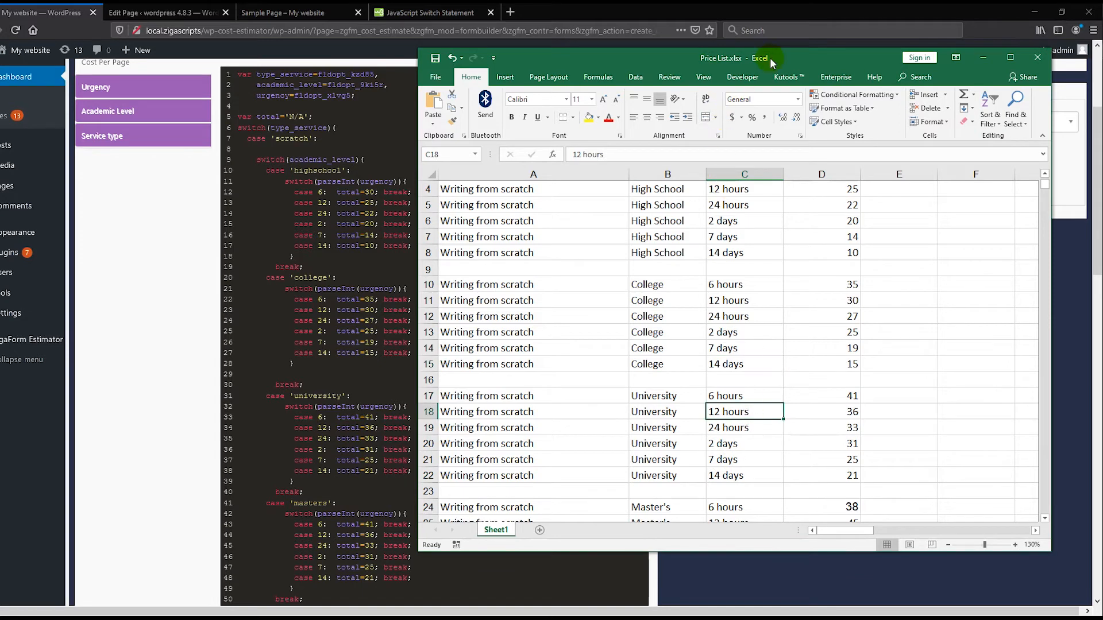
Select the cost per page of the University 2 days row, and locate the matching 'case 2' line in the WordPress script.
scroll(795, 340, up, 1)
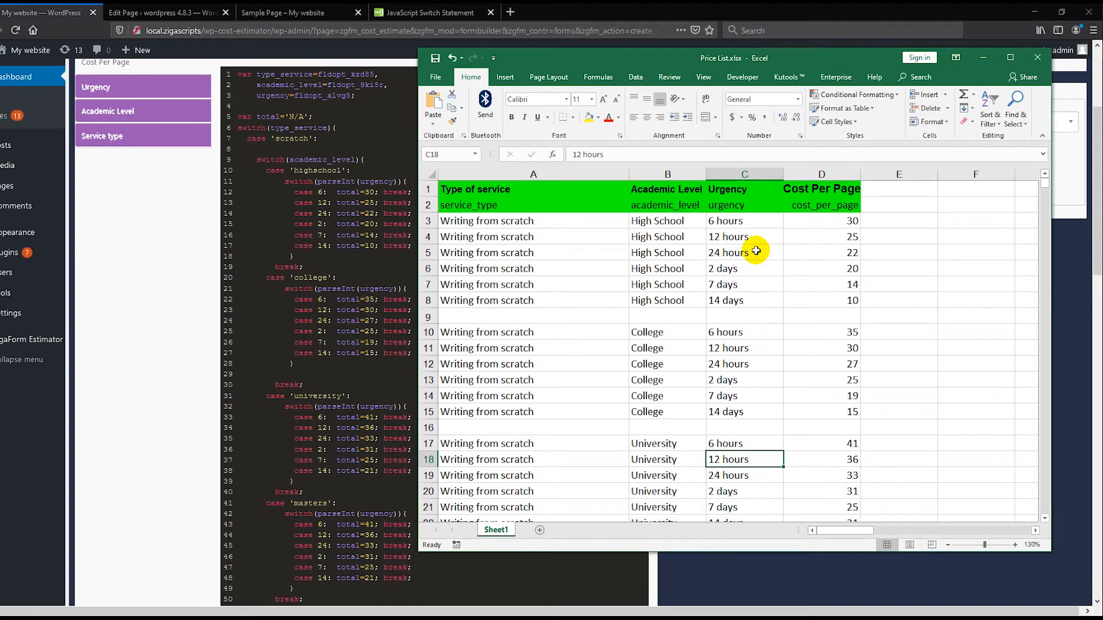
scroll(722, 339, down, 1)
scroll(725, 356, up, 1)
scroll(723, 425, down, 1)
click(718, 449)
click(431, 445)
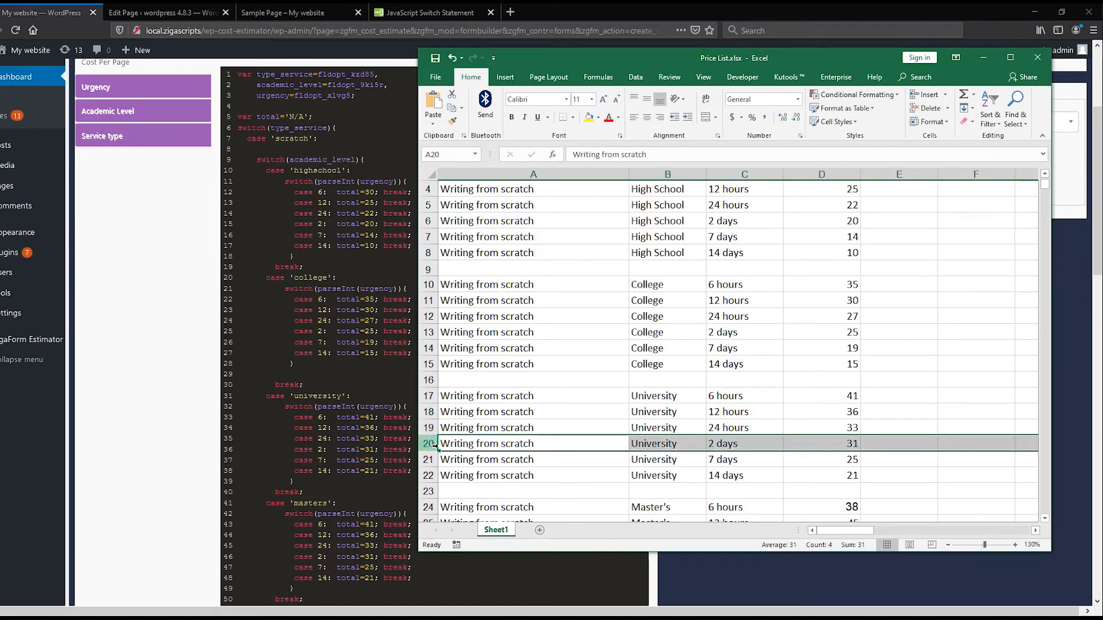
click(845, 448)
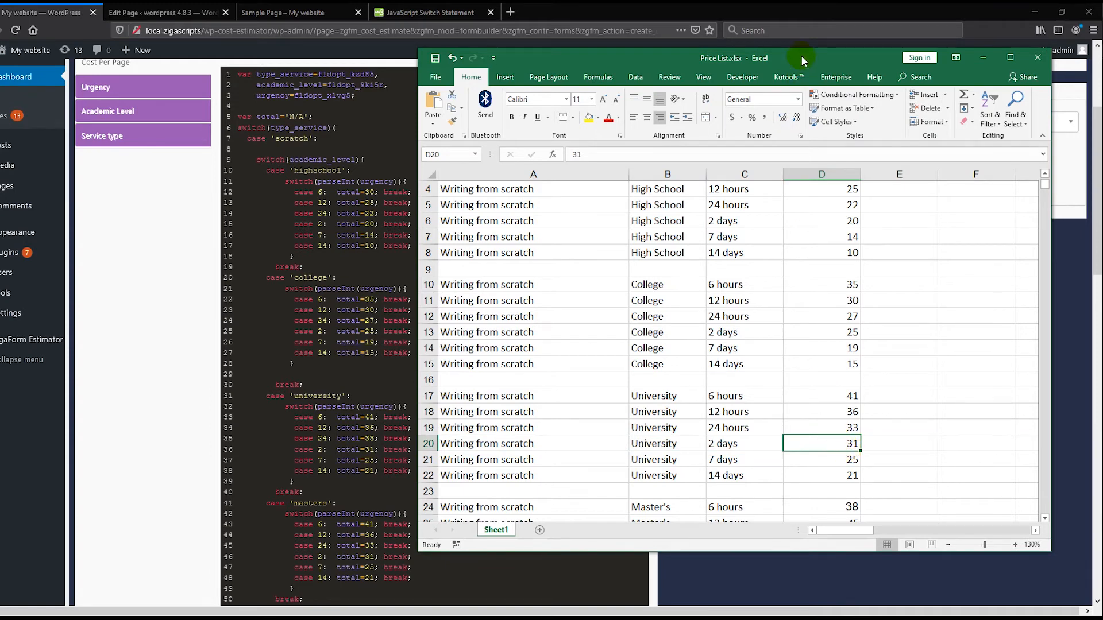
key(alt+Tab)
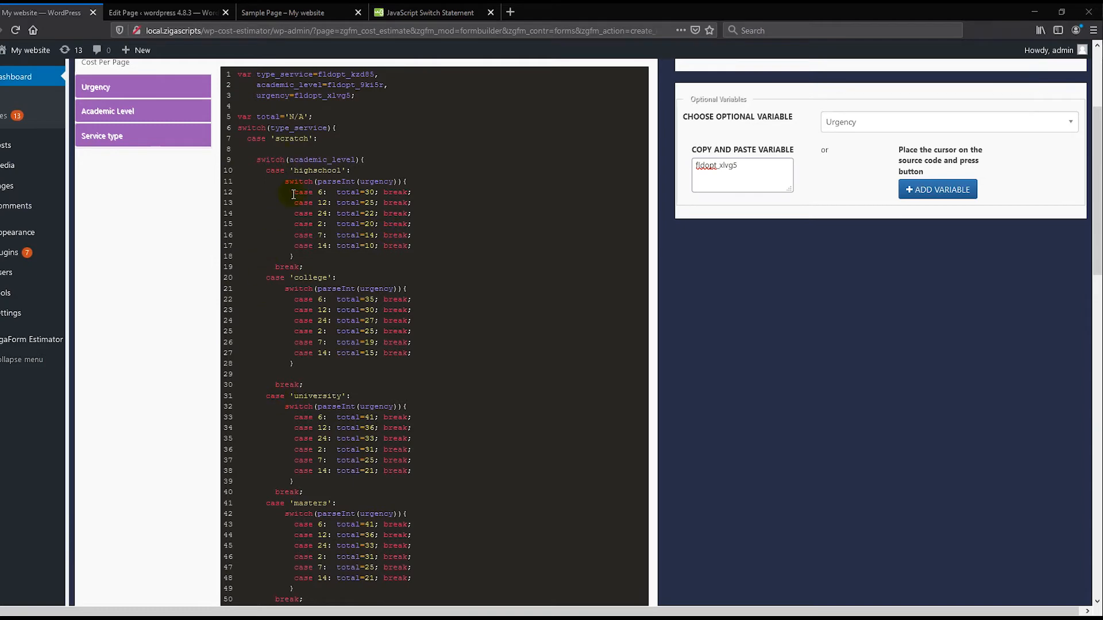
click(295, 450)
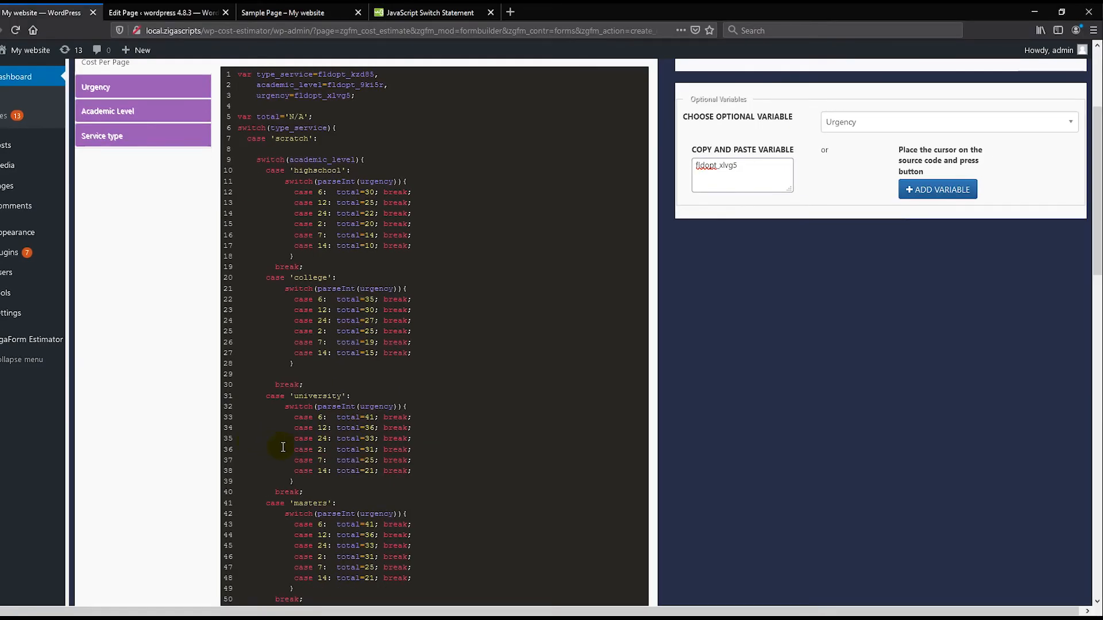
Read through the rest of the Cost Per Page script, covering the 'masters', 'phd' and 'editing' cases and the final return total statement.
scroll(281, 448, down, 2)
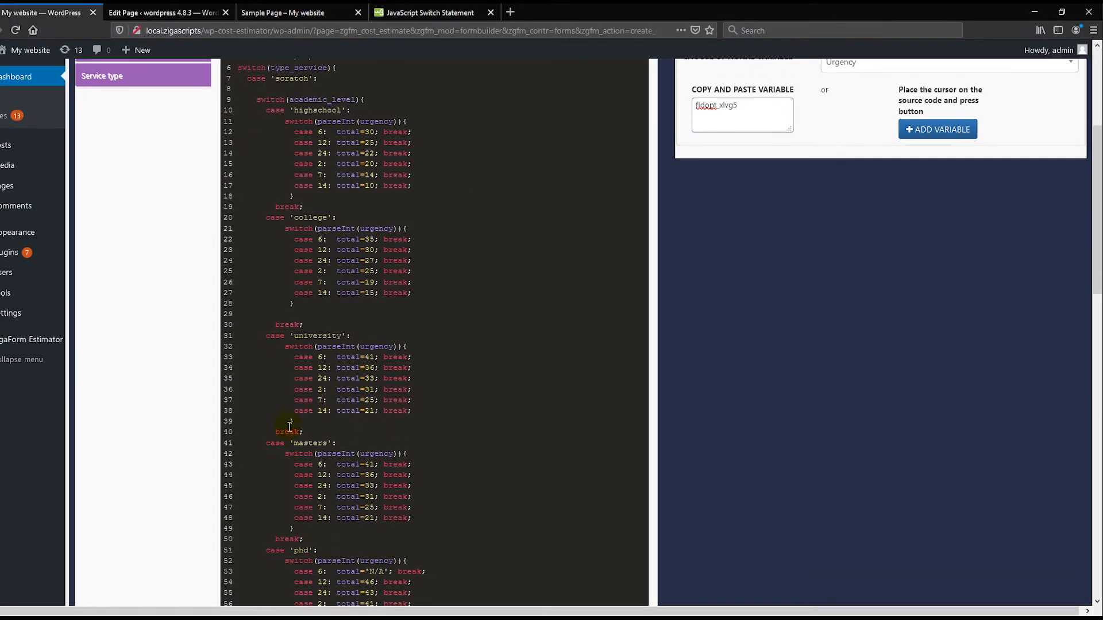
scroll(298, 401, down, 15)
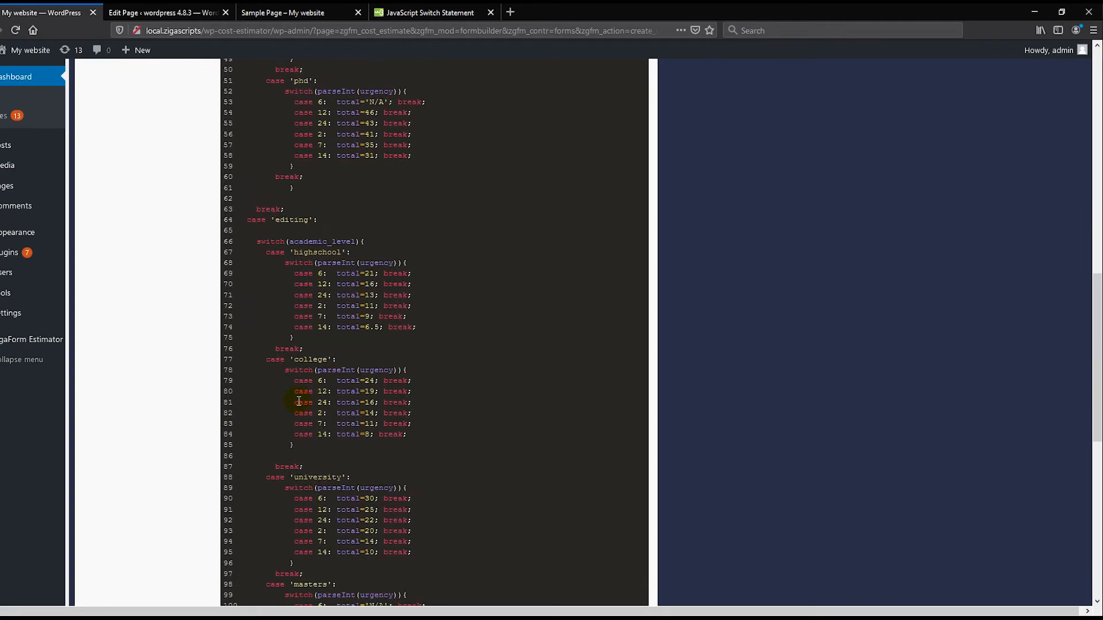
scroll(298, 401, up, 3)
scroll(299, 401, down, 3)
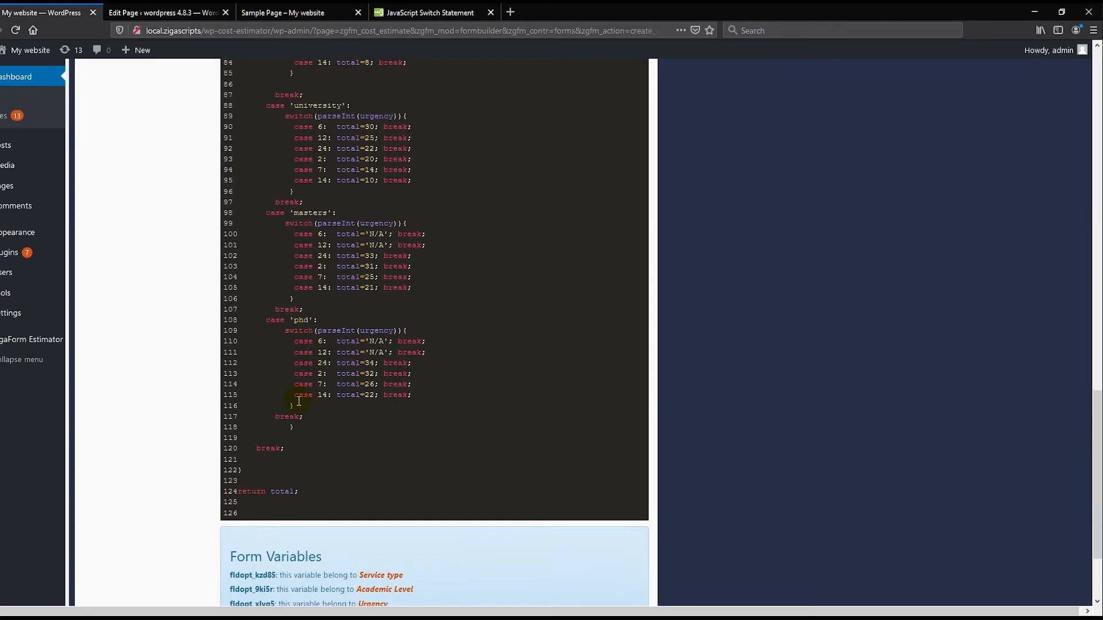
click(299, 432)
drag(299, 432, 235, 433)
click(318, 432)
scroll(322, 420, up, 15)
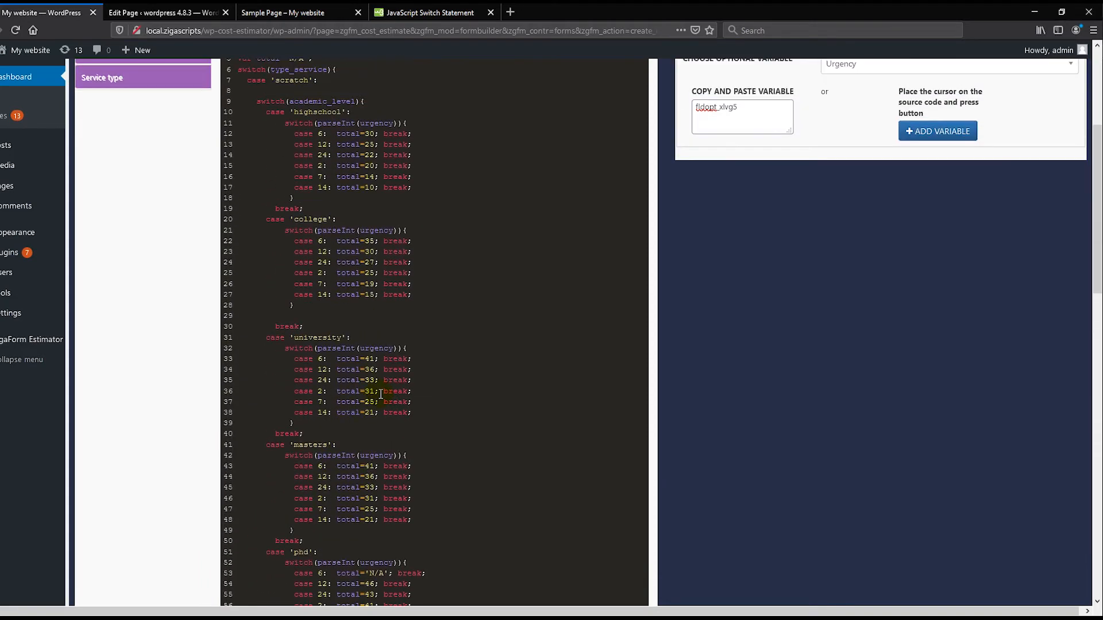
scroll(381, 394, up, 2)
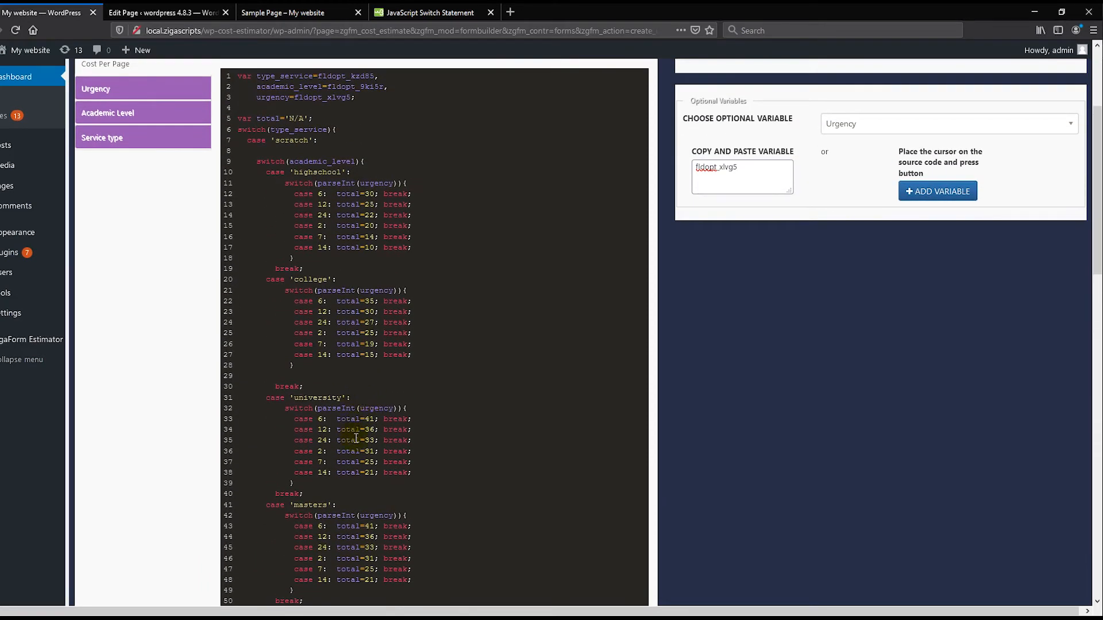
Open the Number of Pages optional variable and examine its return statement.
scroll(386, 453, up, 5)
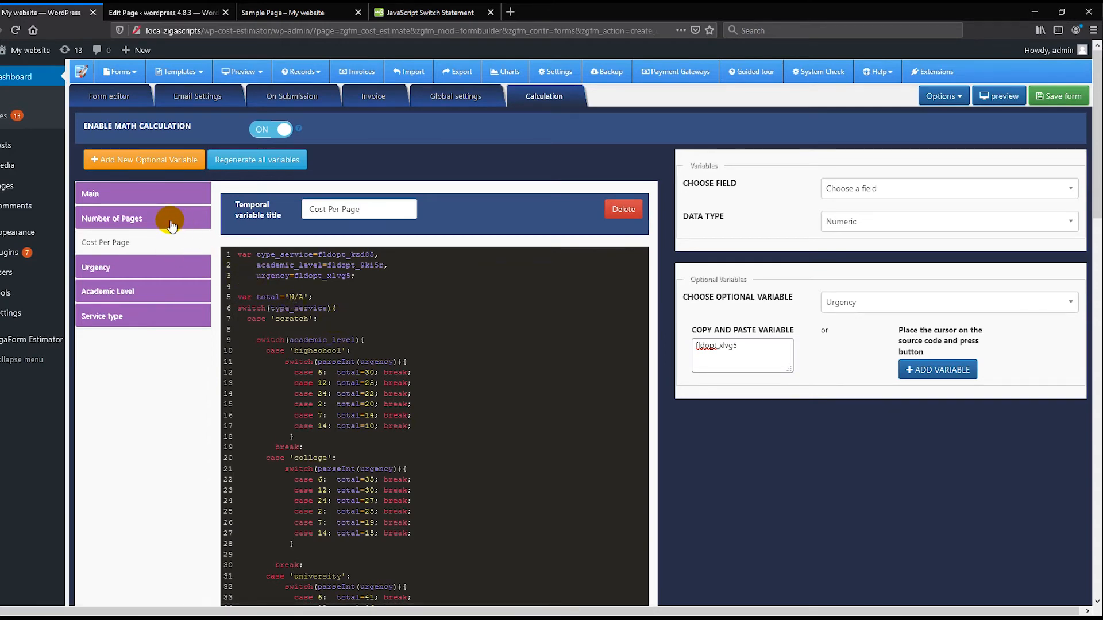
click(153, 223)
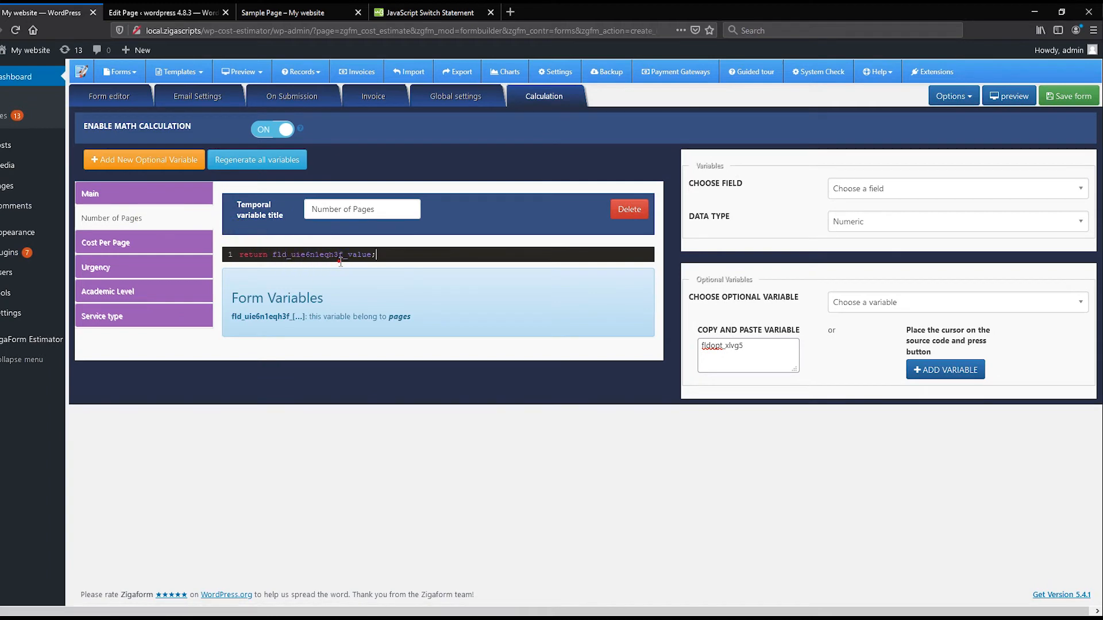
click(364, 255)
click(330, 254)
Open the Main calculation, highlight fldopt_5glkh, and choose the Number of Pages optional variable to compare its code with the numberPages line.
click(159, 193)
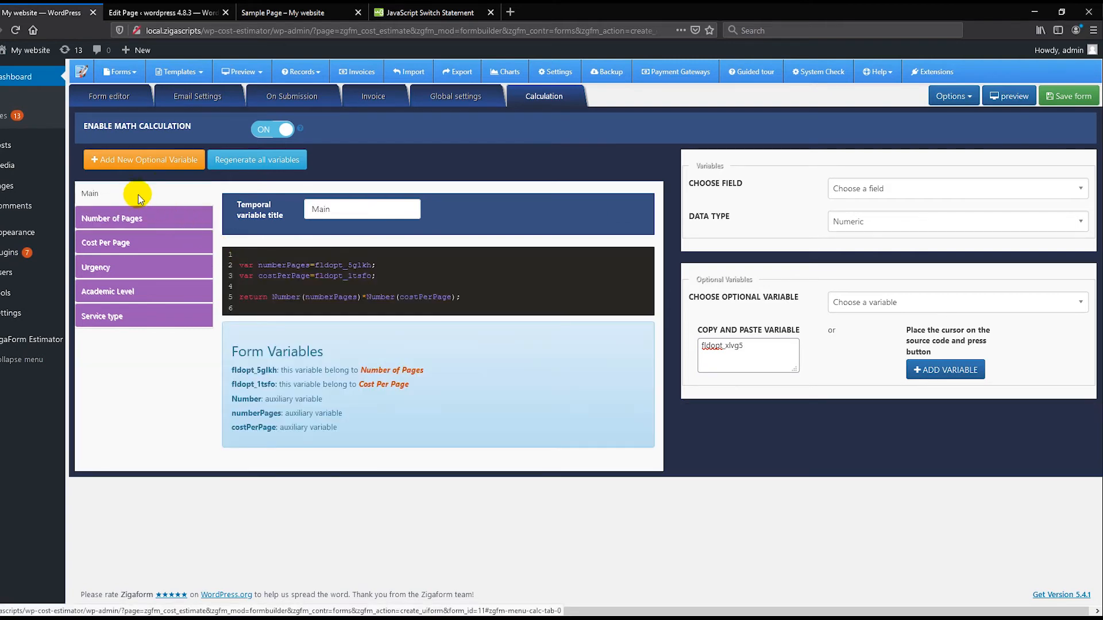
click(329, 275)
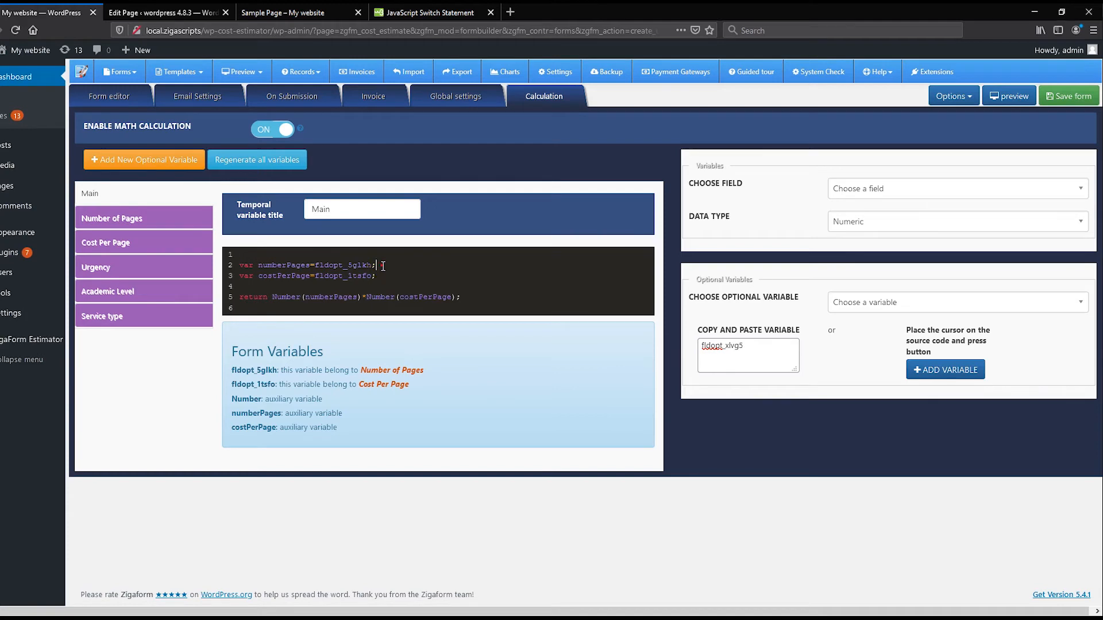
drag(315, 265, 372, 264)
click(898, 299)
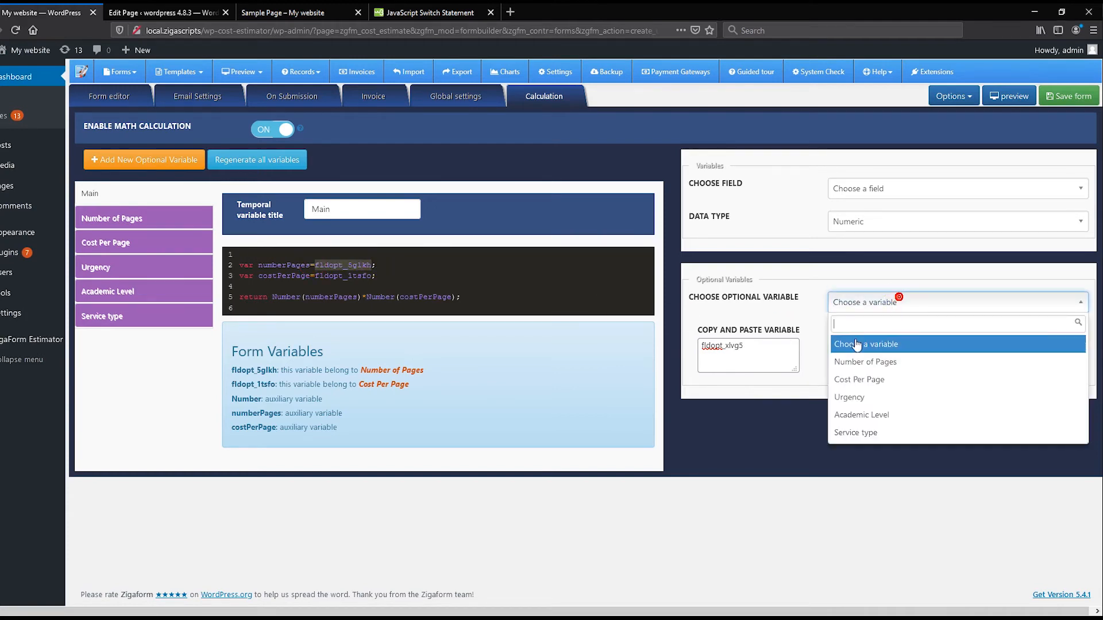
click(860, 360)
double_click(730, 355)
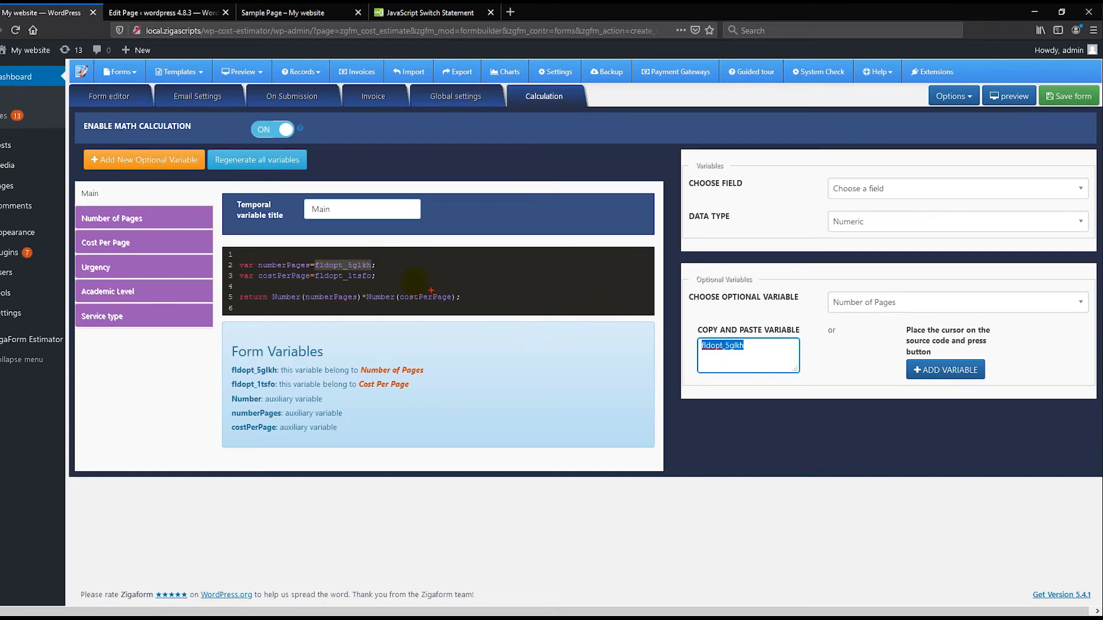
mouse_move(386, 270)
mouse_down()
mouse_move(492, 308)
mouse_move(660, 345)
mouse_move(689, 339)
mouse_up()
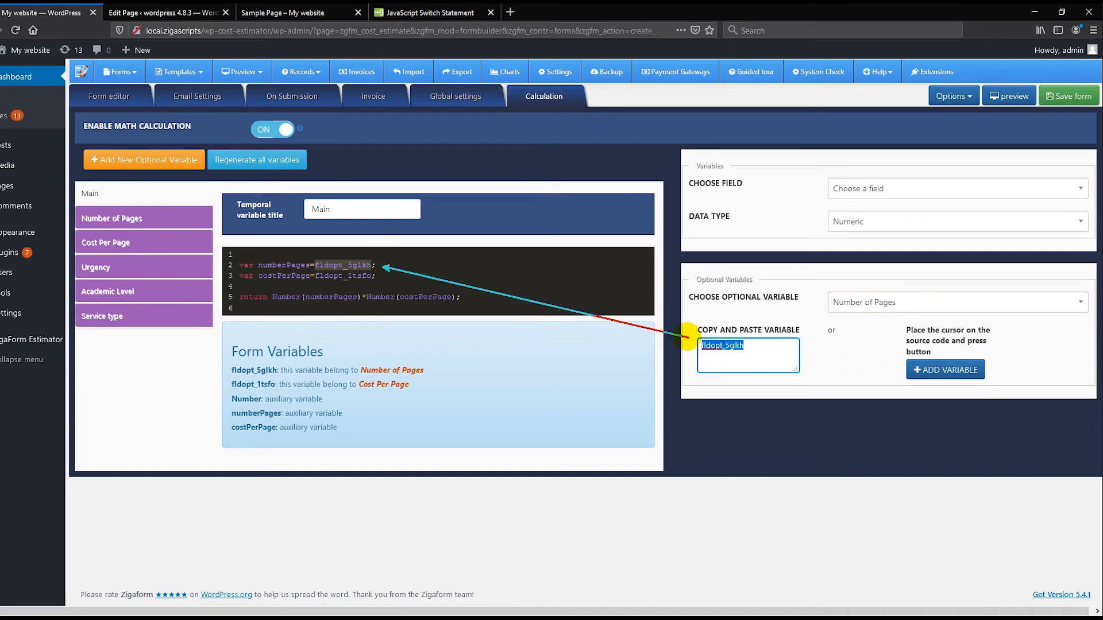
Choose the Cost Per Page optional variable and compare its code with the costPerPage line of the Main script.
click(852, 300)
click(858, 379)
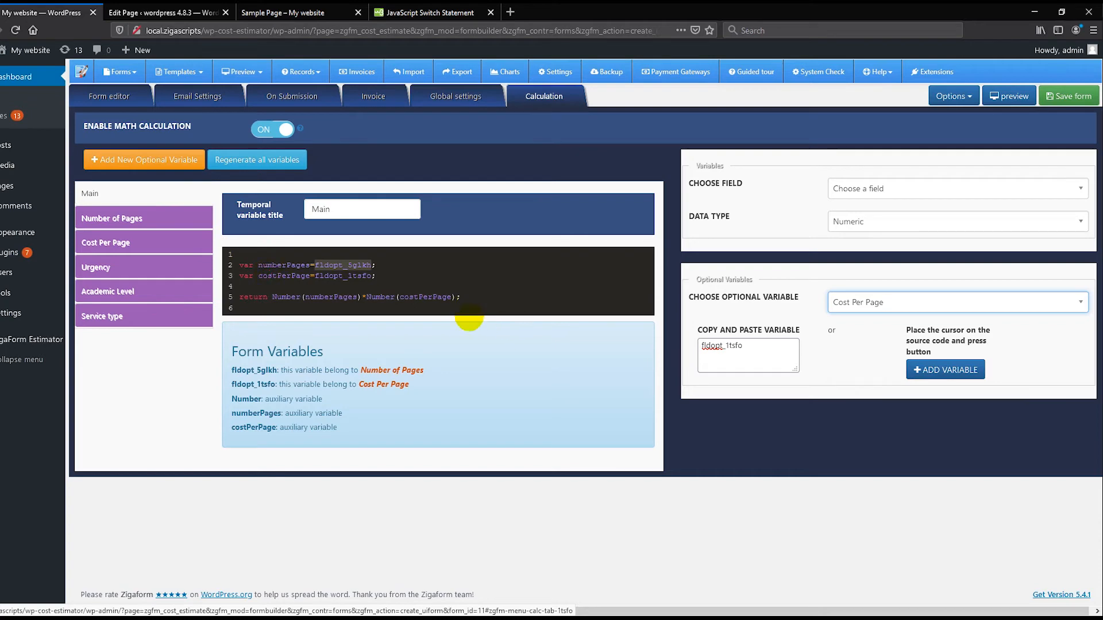
click(382, 276)
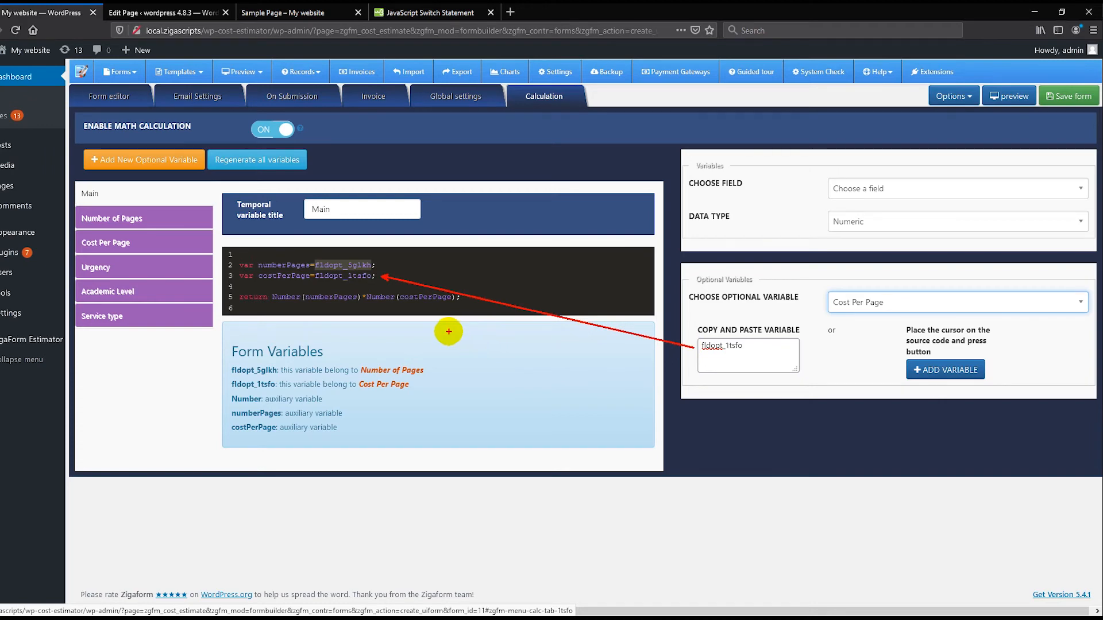
Reopen the Cost Per Page optional variable and look over its full script.
click(123, 228)
click(123, 244)
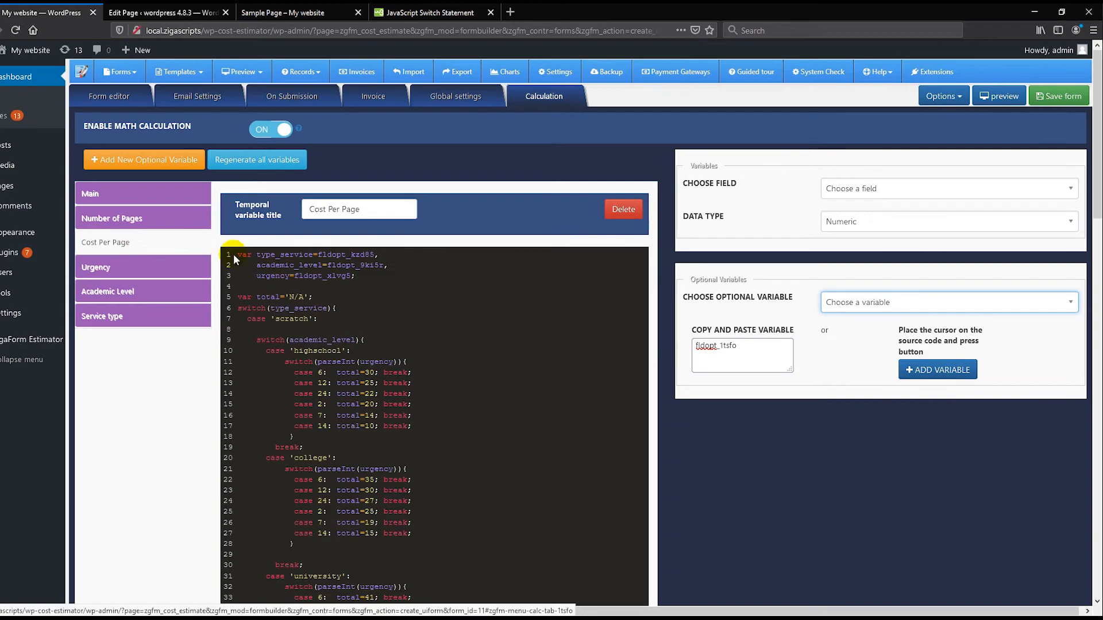
scroll(305, 359, down, 15)
scroll(305, 361, up, 15)
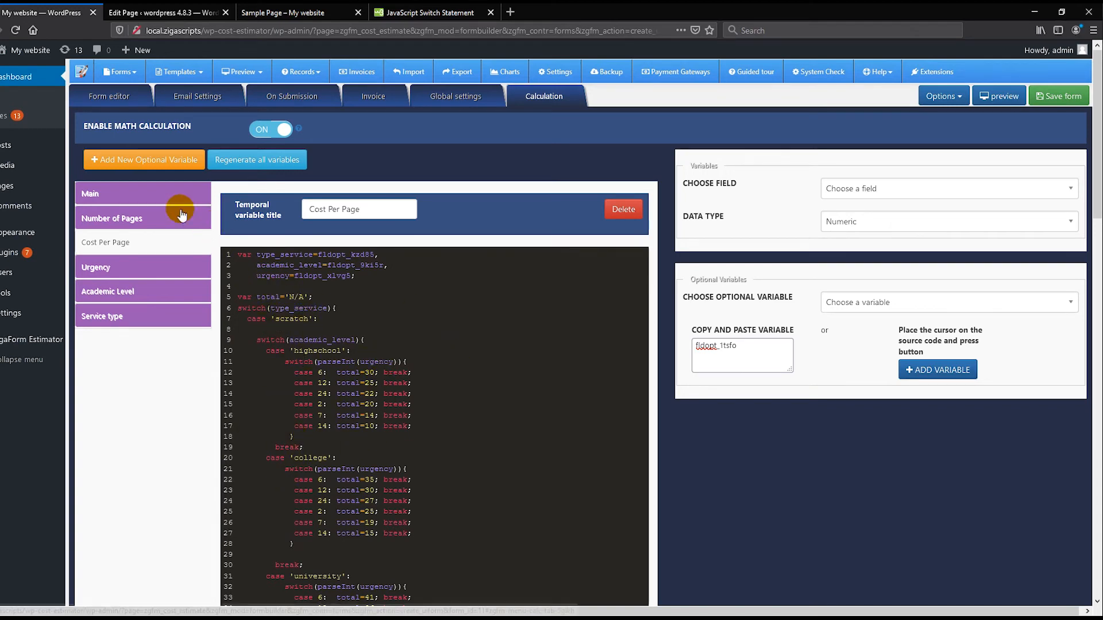
Return to the Main calculation and examine the numberPages and costPerPage declarations, the return formula and the Form Variables list.
click(150, 198)
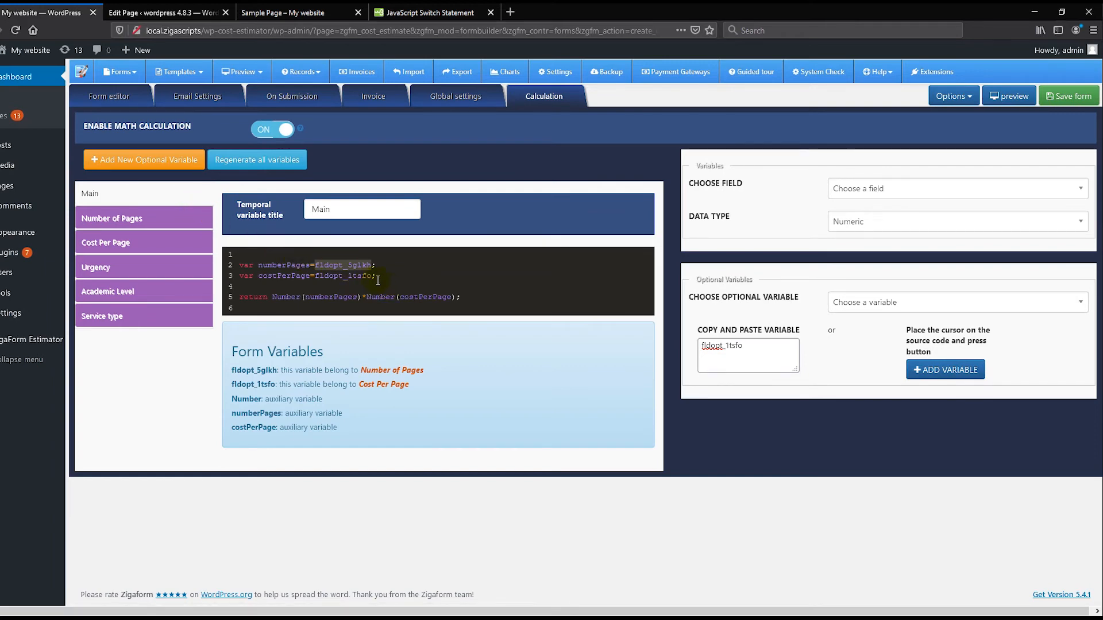
click(360, 297)
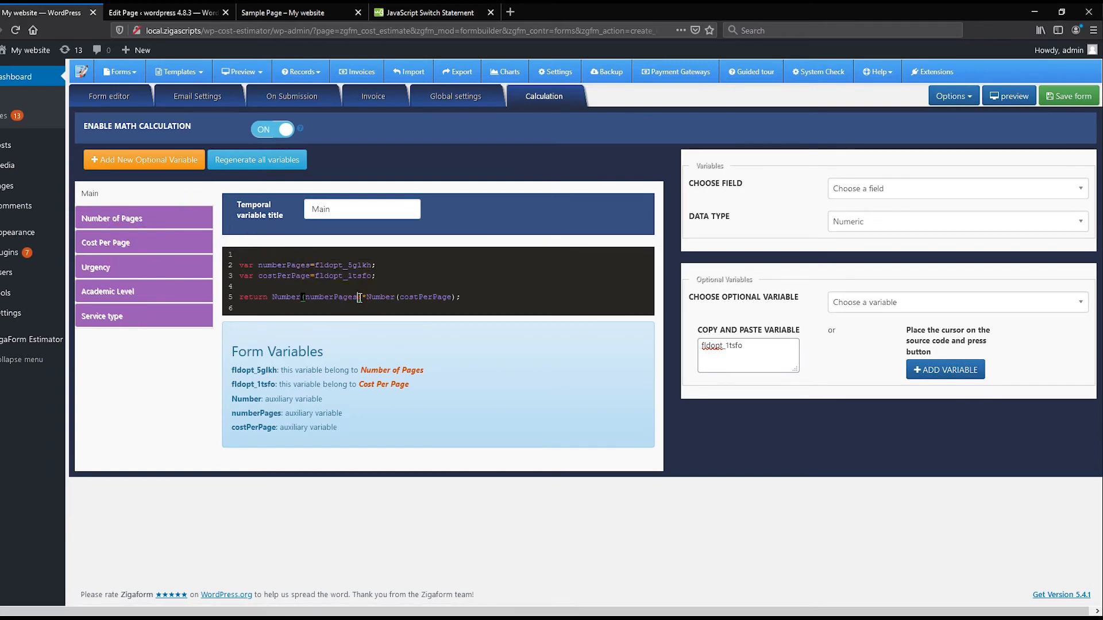
drag(374, 278, 243, 264)
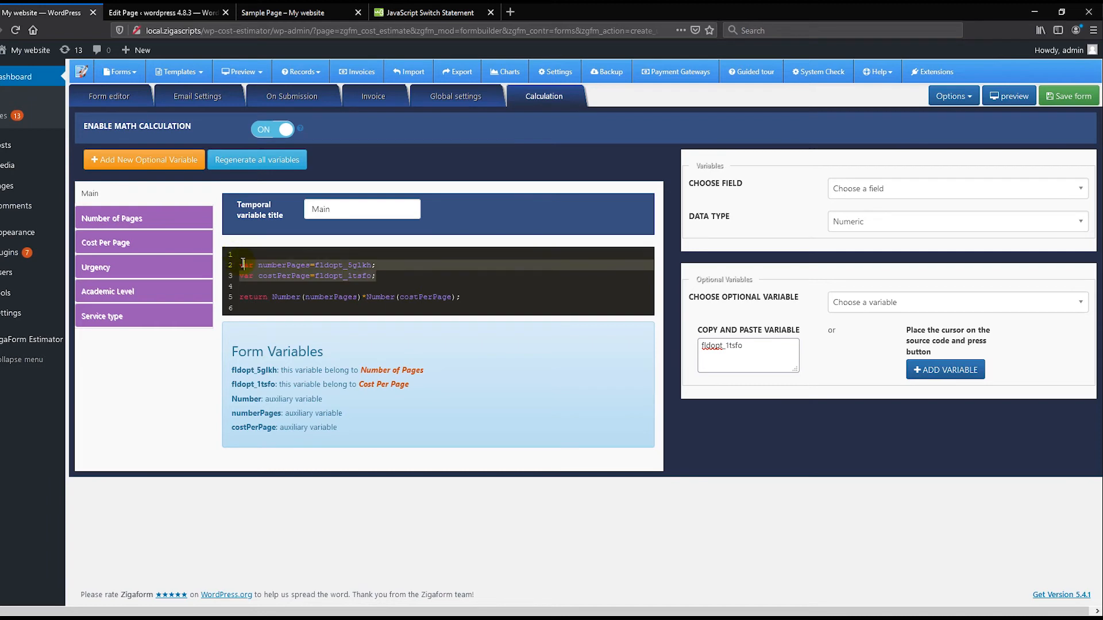
click(317, 289)
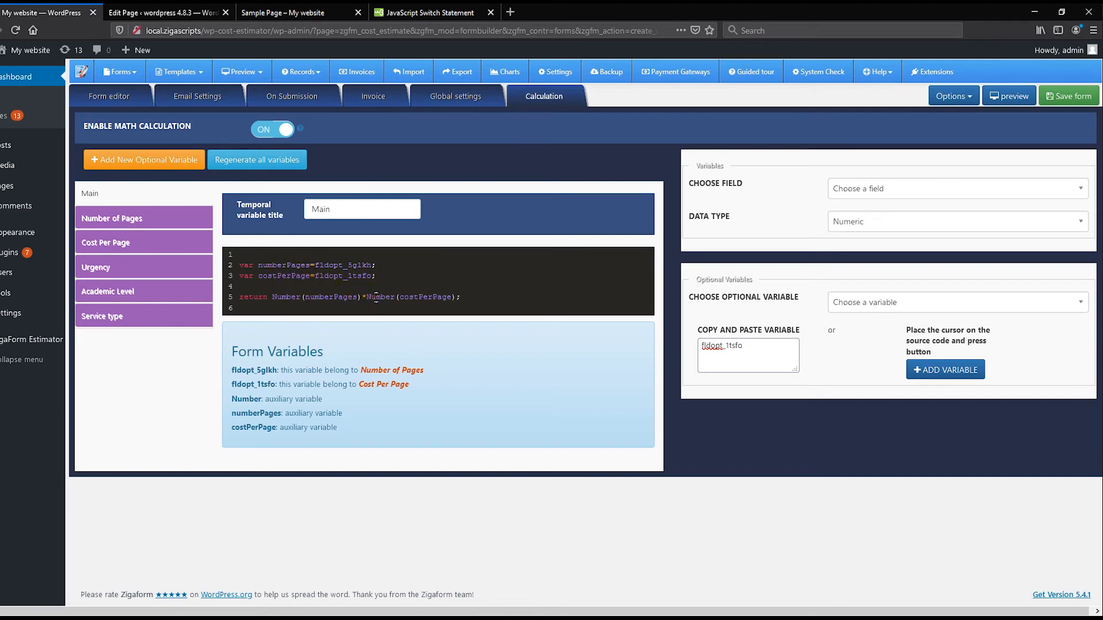
drag(460, 302, 258, 287)
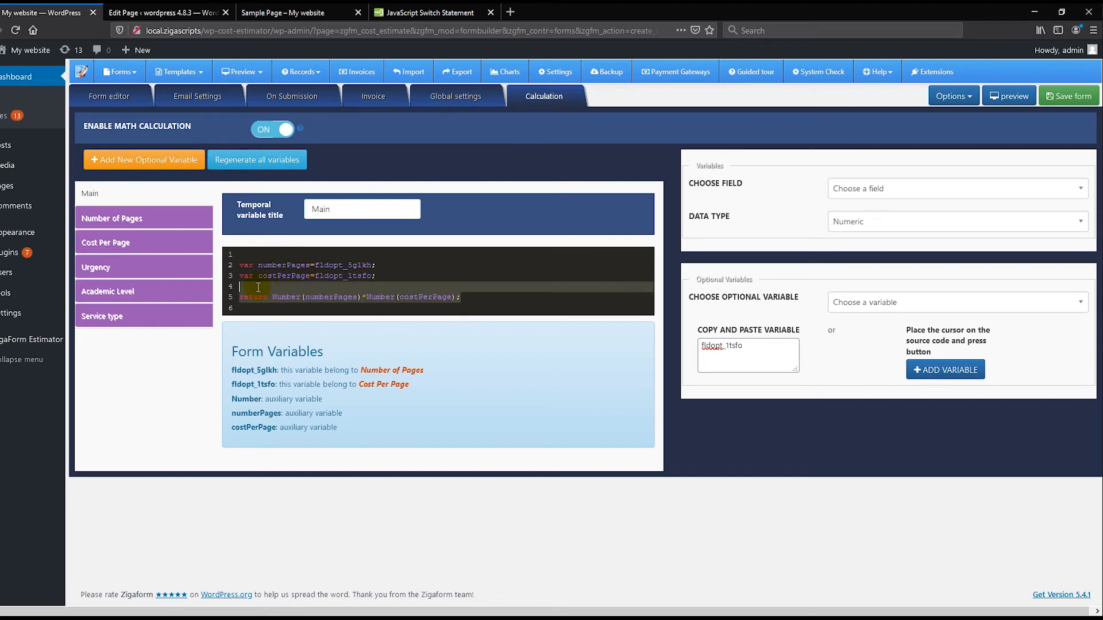
click(299, 285)
drag(363, 373, 423, 374)
click(364, 392)
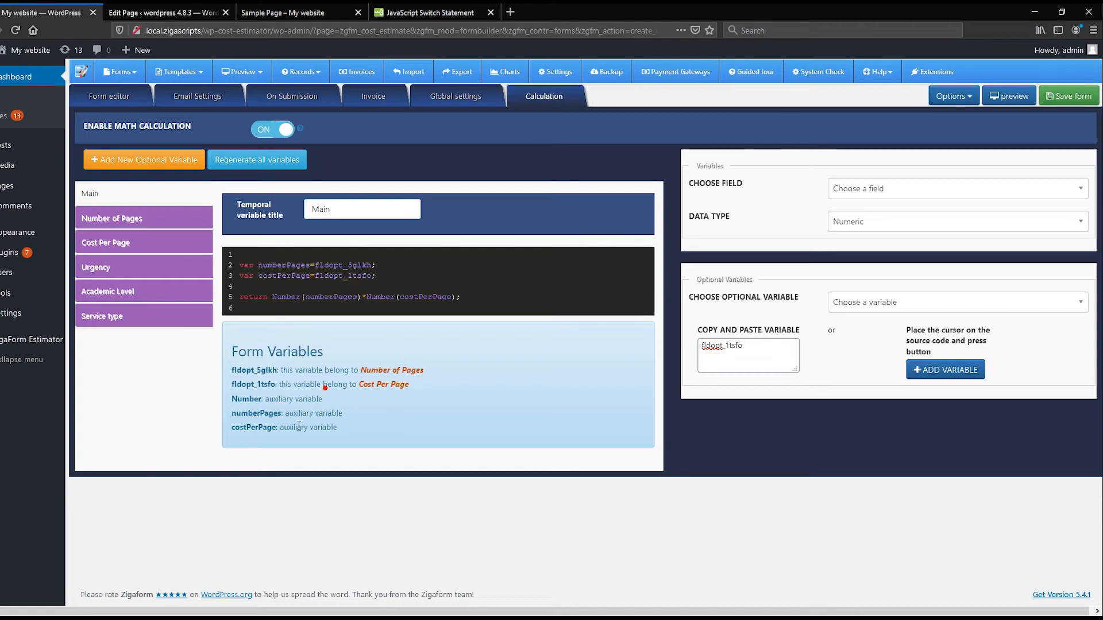
View the form layout with its Summary block, and open the email settings to examine the calculation shortcodes in the Email Template.
click(106, 96)
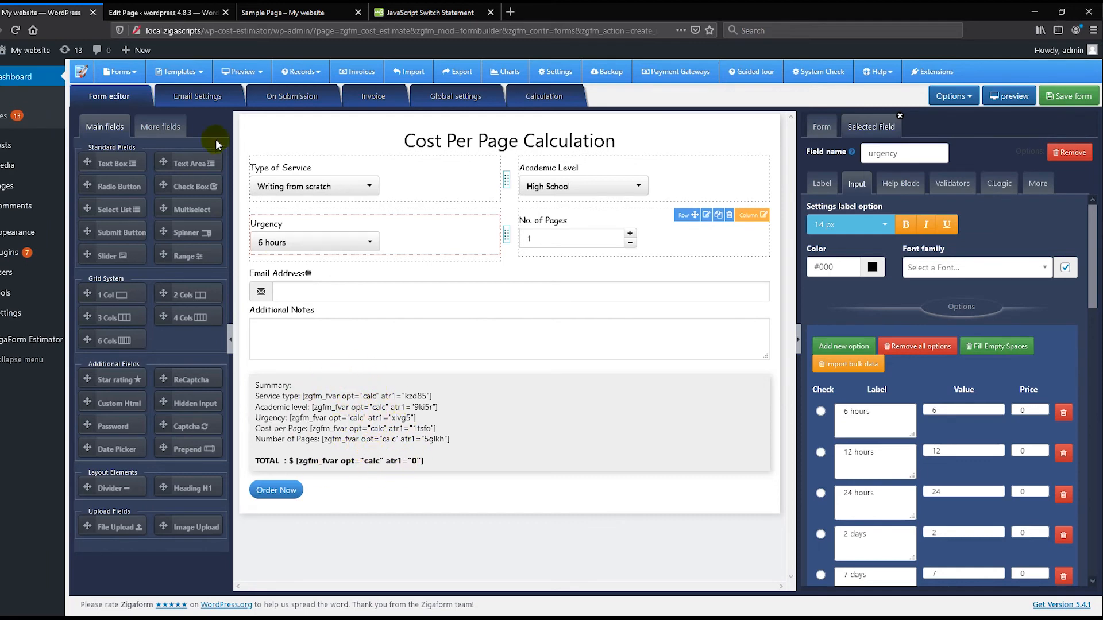
click(197, 96)
scroll(328, 350, down, 5)
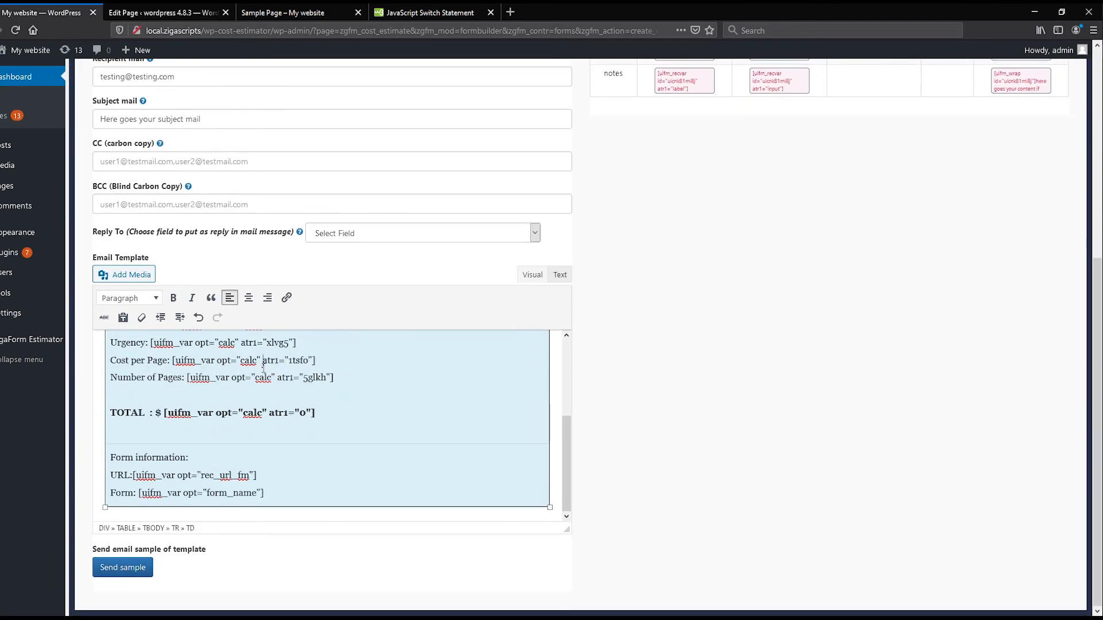
Examine the Summary and TOTAL calculation shortcodes in the admin Email Template.
scroll(263, 367, up, 5)
scroll(261, 411, down, 3)
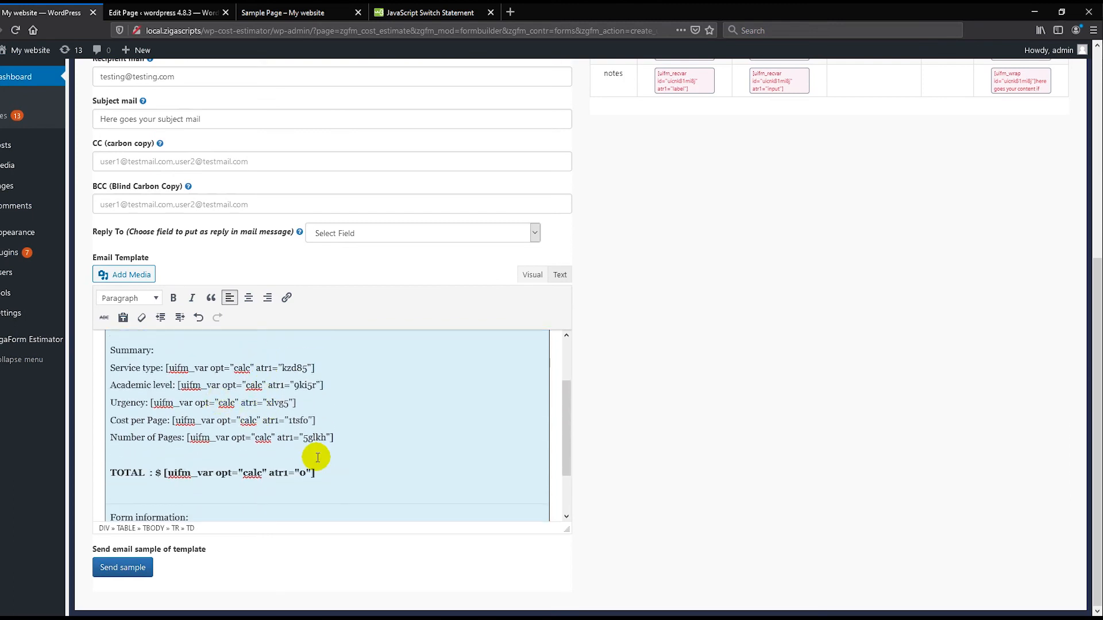
drag(320, 474, 127, 365)
click(250, 403)
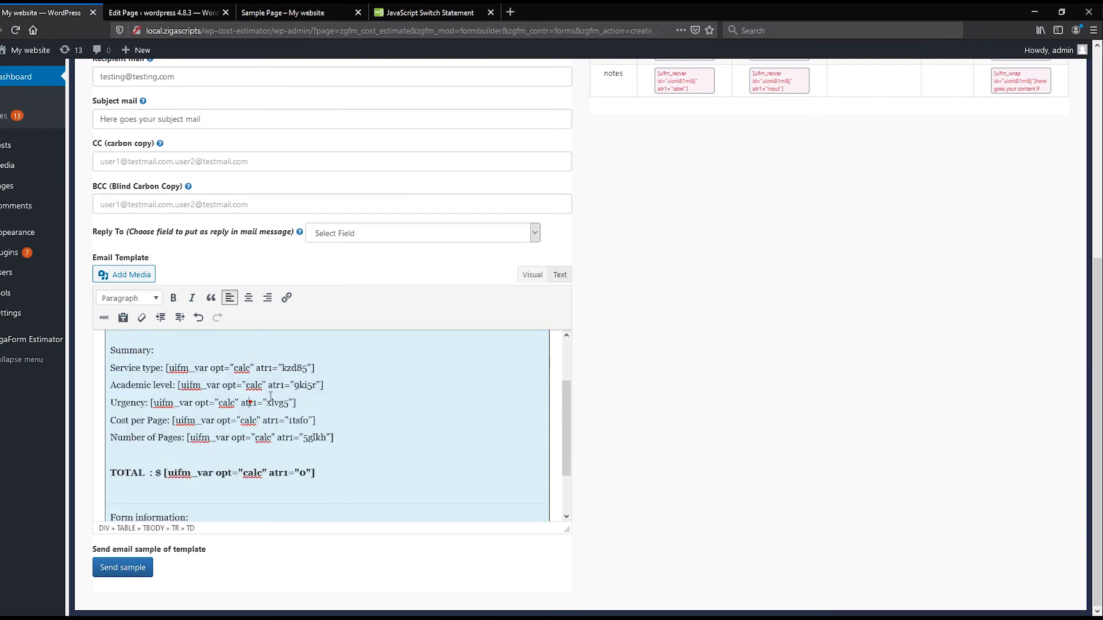
drag(320, 474, 115, 367)
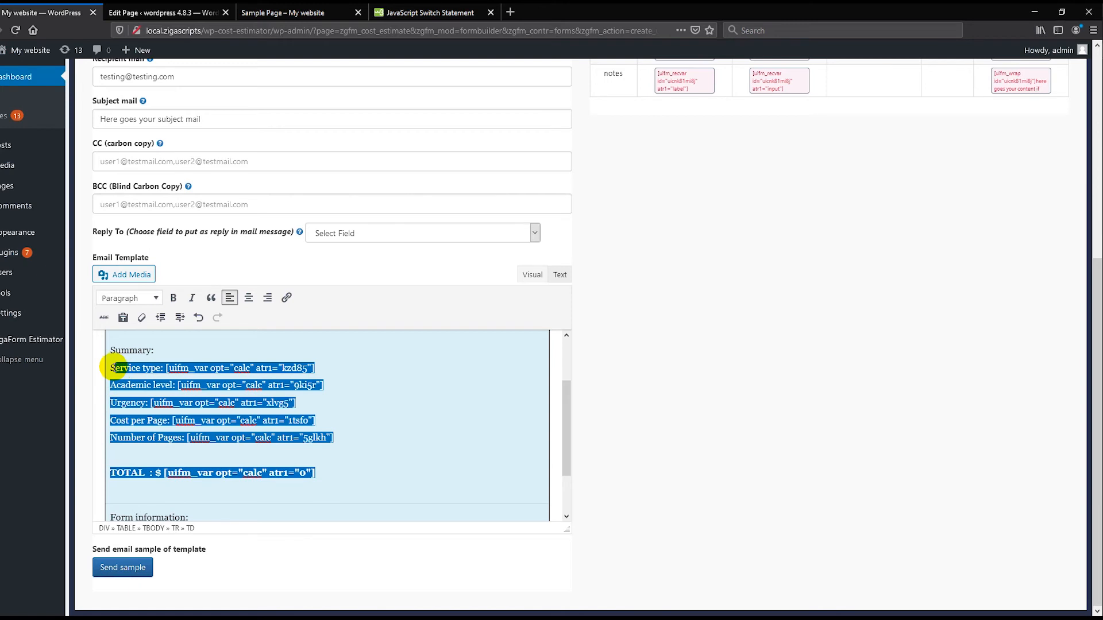
scroll(310, 418, up, 2)
scroll(314, 419, down, 1)
click(315, 418)
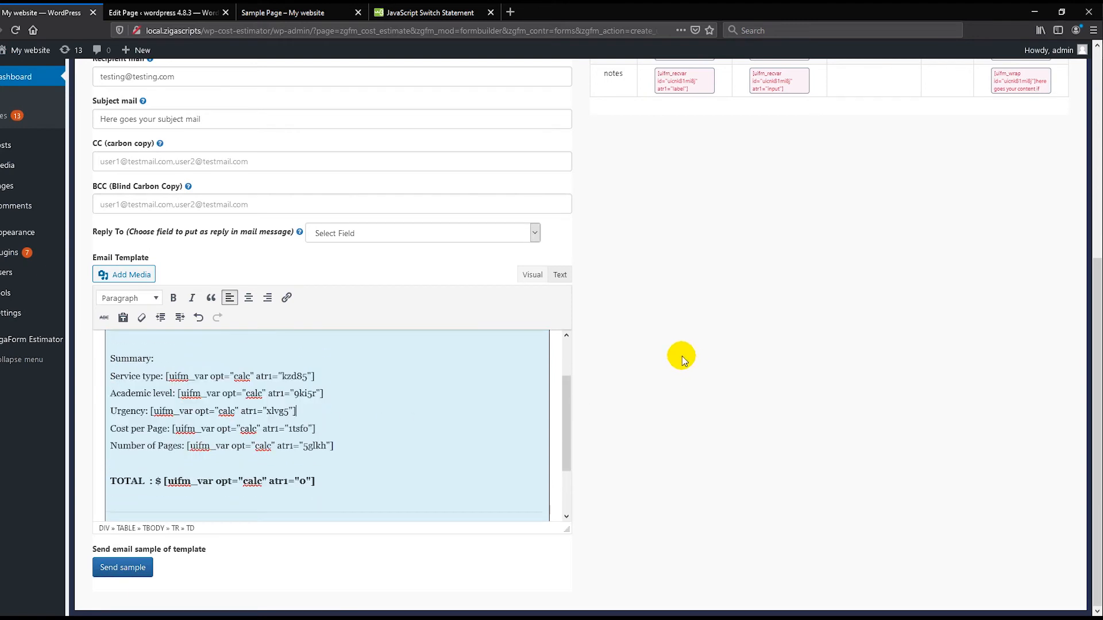
Open the Form variables list and look over the Frontend codes for fields, others and calculation.
scroll(689, 354, up, 4)
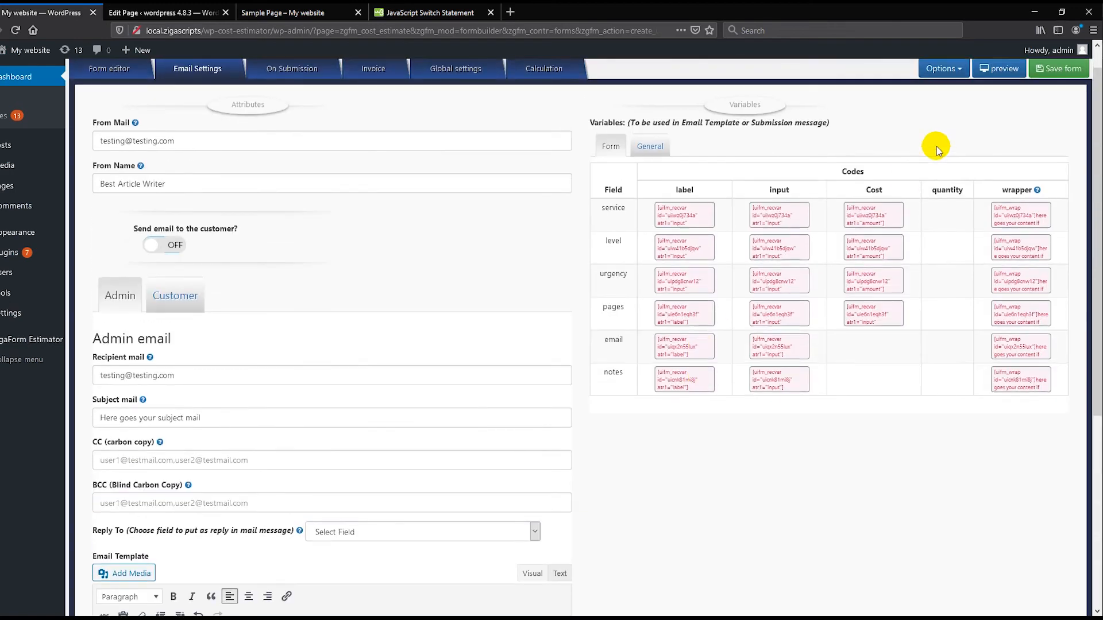
scroll(955, 132, up, 2)
click(945, 97)
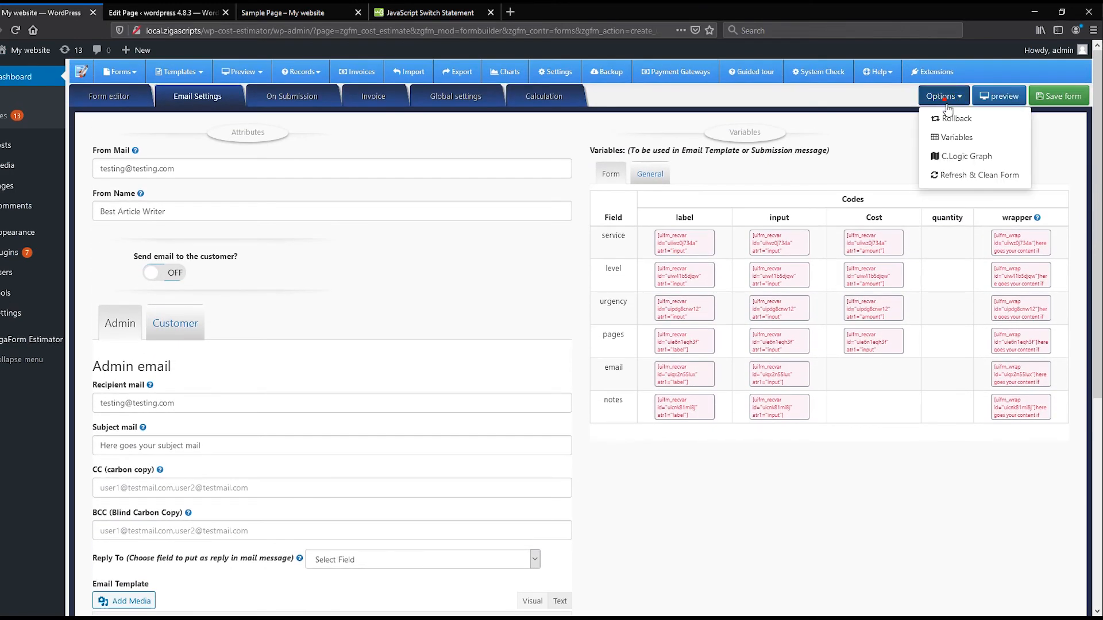
click(957, 139)
scroll(428, 238, down, 3)
scroll(339, 270, up, 3)
scroll(339, 270, down, 8)
scroll(328, 300, up, 4)
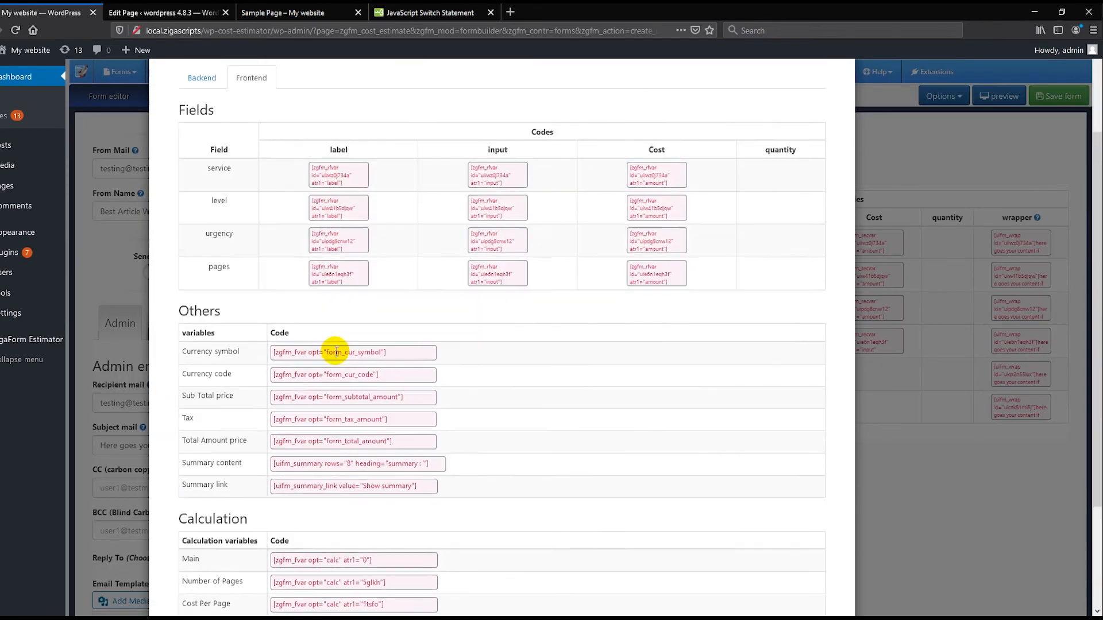
scroll(319, 204, up, 4)
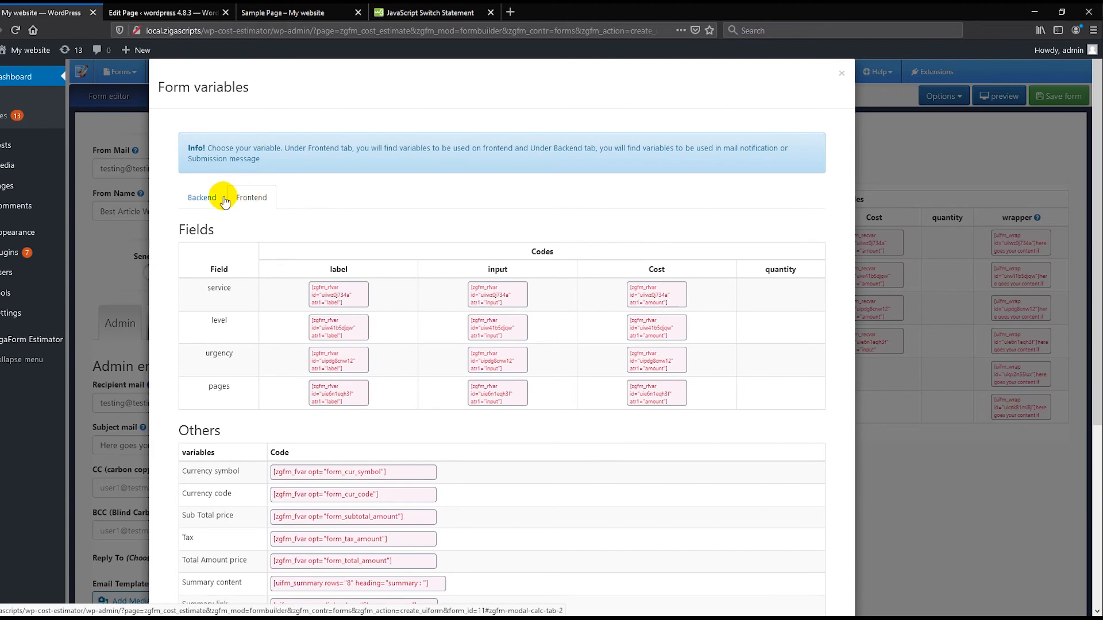
Examine the Backend field codes and each calculation variable code, and close the Form variables list.
click(205, 201)
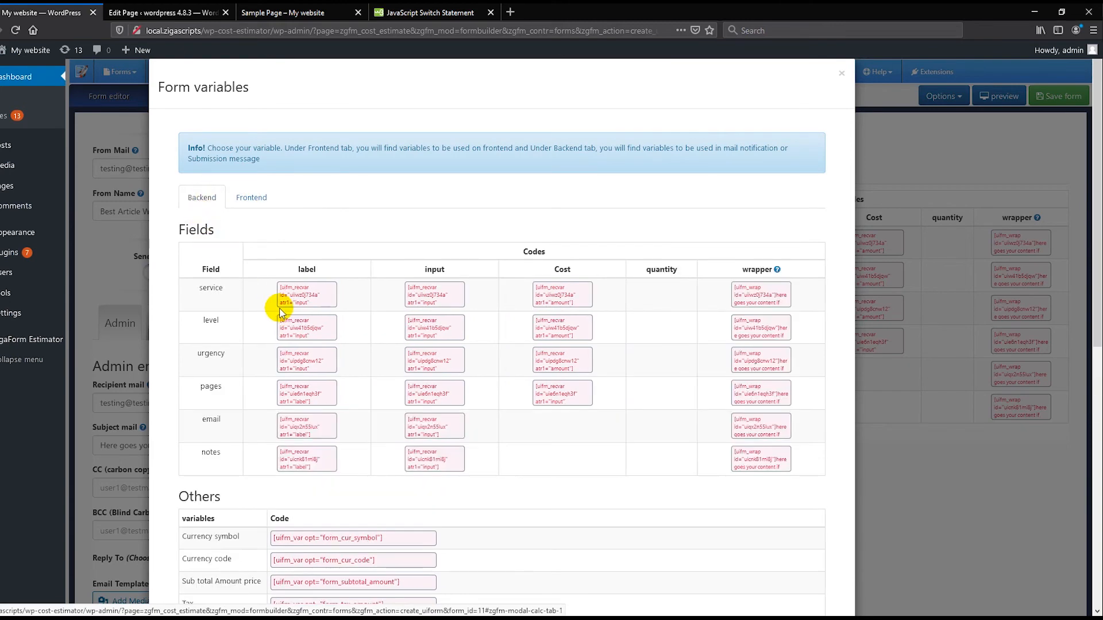
scroll(283, 325, down, 8)
scroll(277, 369, down, 2)
click(295, 416)
click(311, 439)
click(313, 461)
click(313, 483)
click(314, 505)
click(316, 527)
click(310, 505)
click(309, 483)
click(307, 461)
click(307, 439)
click(305, 417)
scroll(499, 401, up, 8)
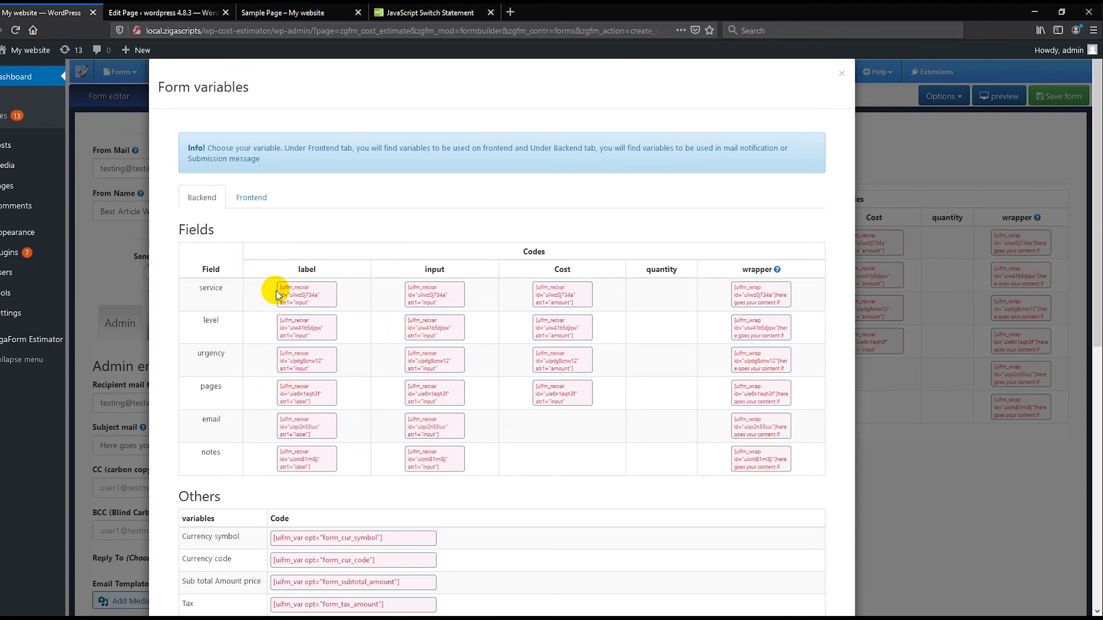
scroll(394, 312, down, 8)
click(829, 595)
scroll(508, 363, down, 5)
scroll(508, 363, up, 5)
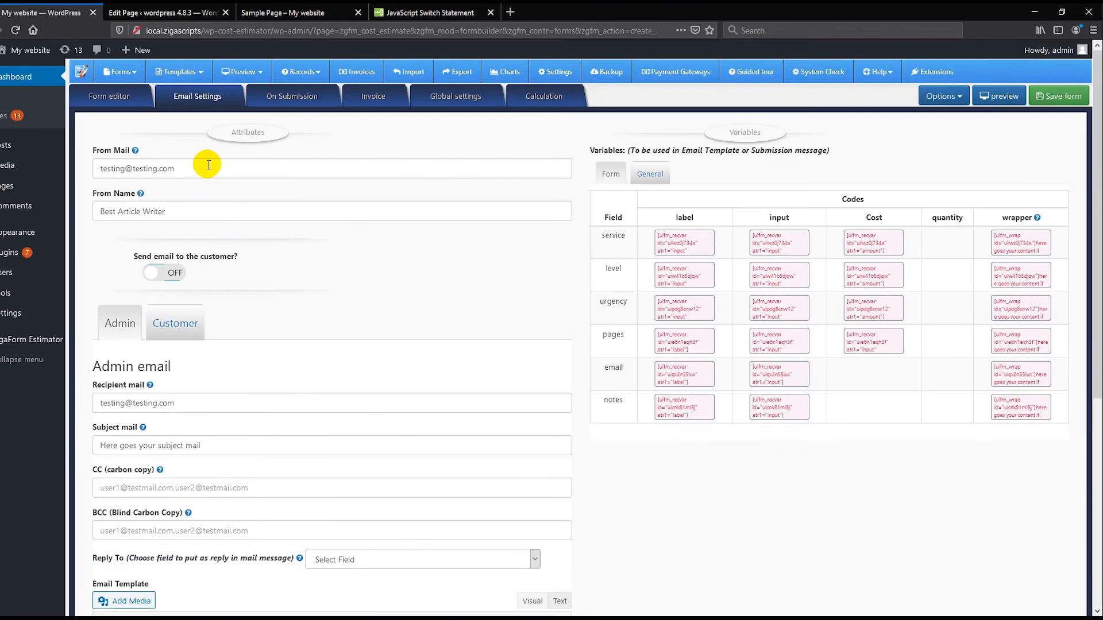
Save the form from the form editor and check its desktop preview.
click(115, 99)
click(1044, 102)
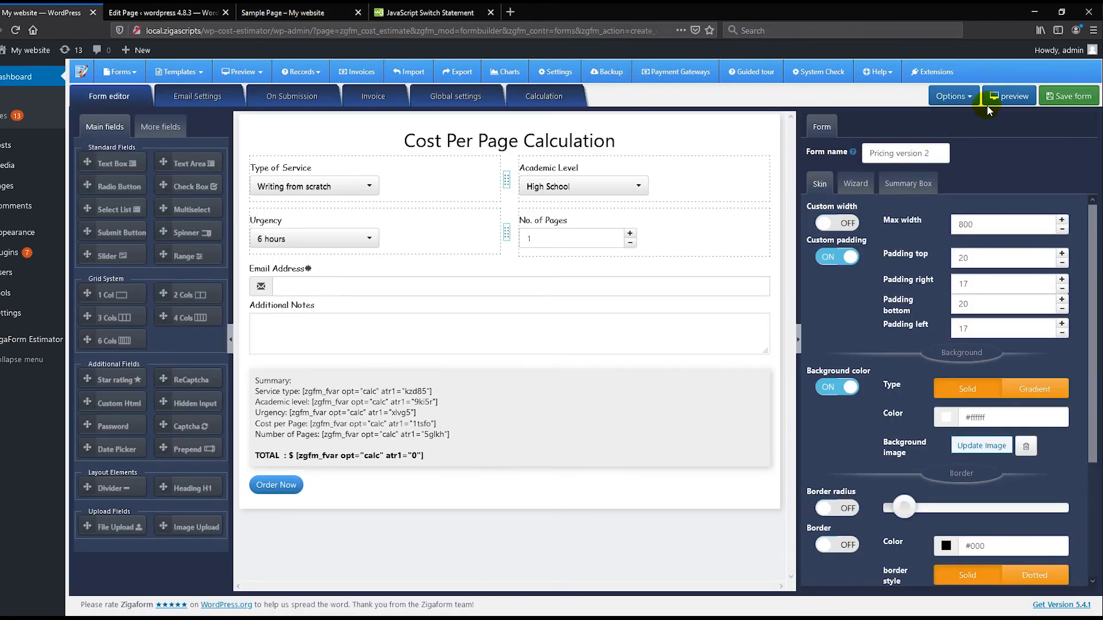
click(1009, 96)
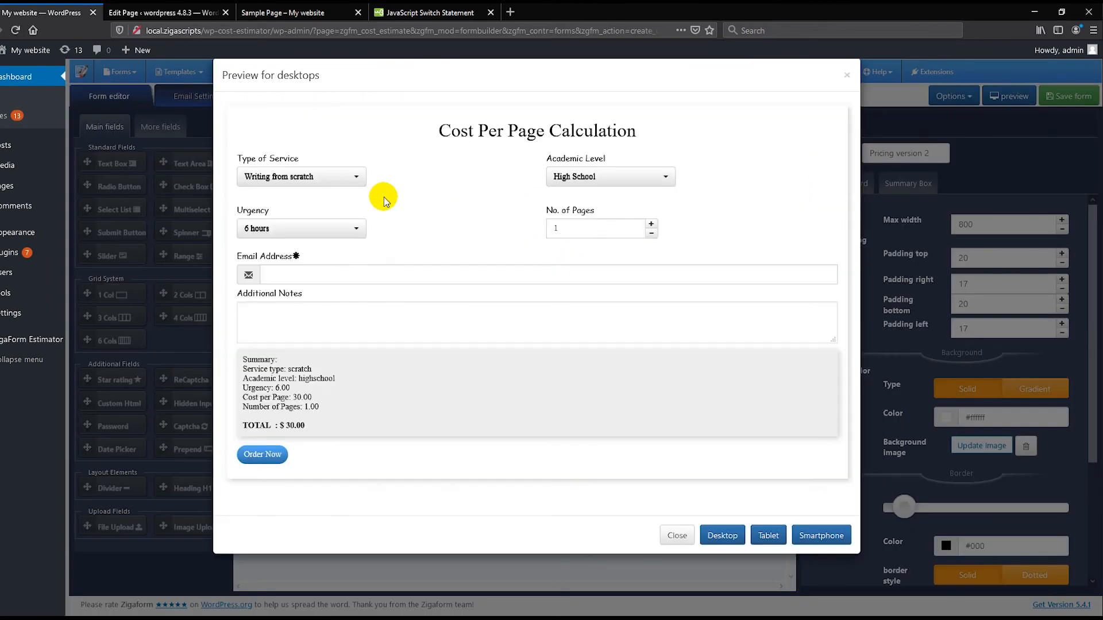
click(676, 536)
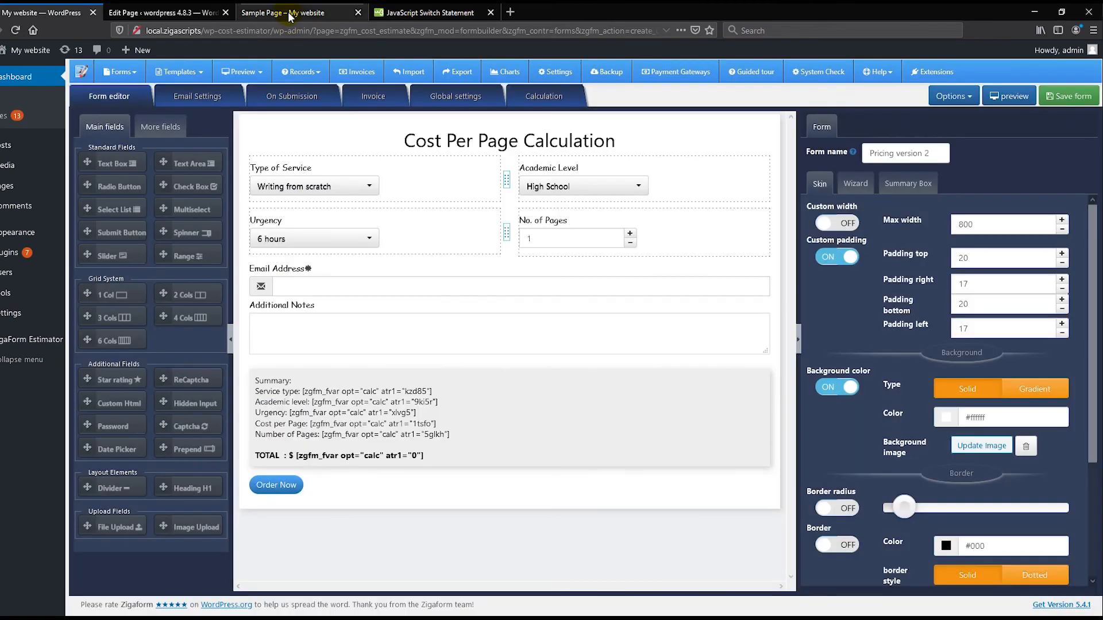
Reload the published Sample Page and check the form's updated heading.
click(290, 13)
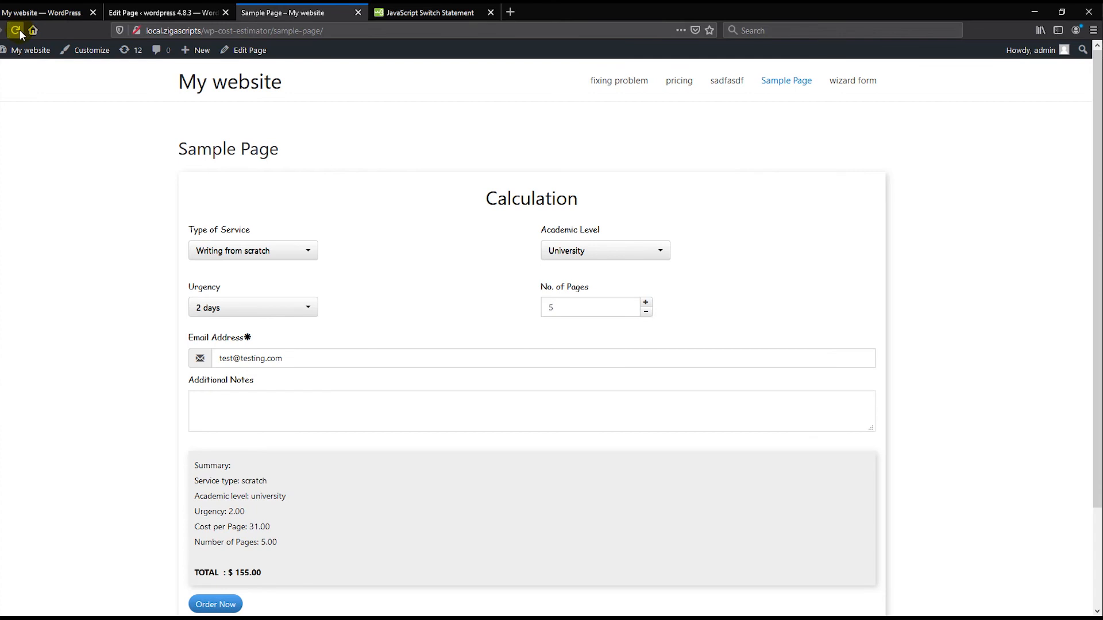
click(439, 177)
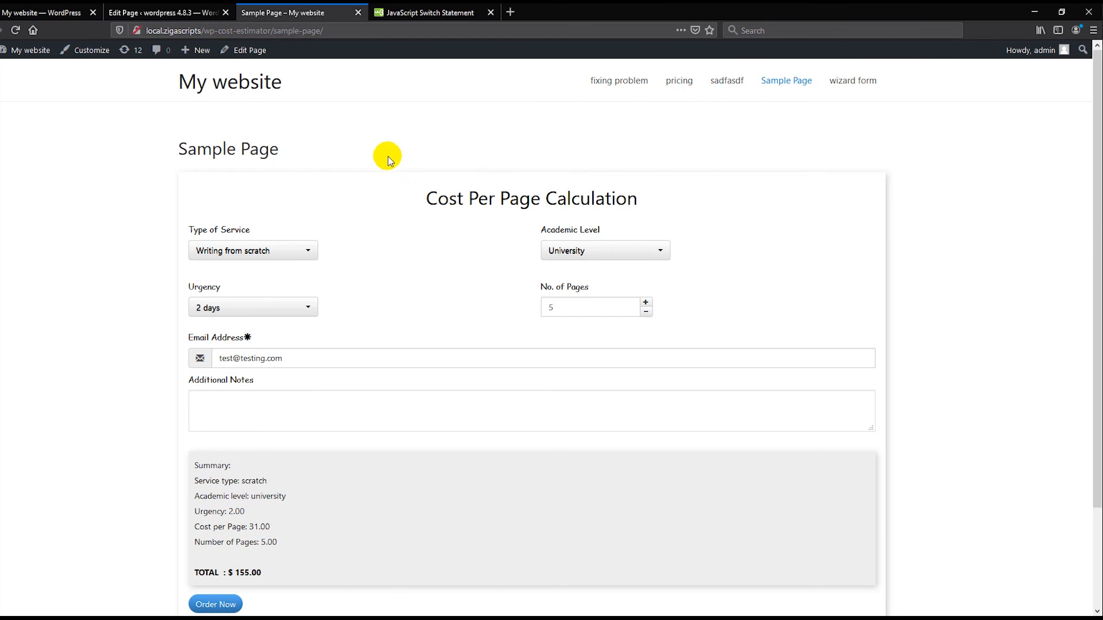
scroll(407, 189, down, 3)
scroll(408, 187, up, 1)
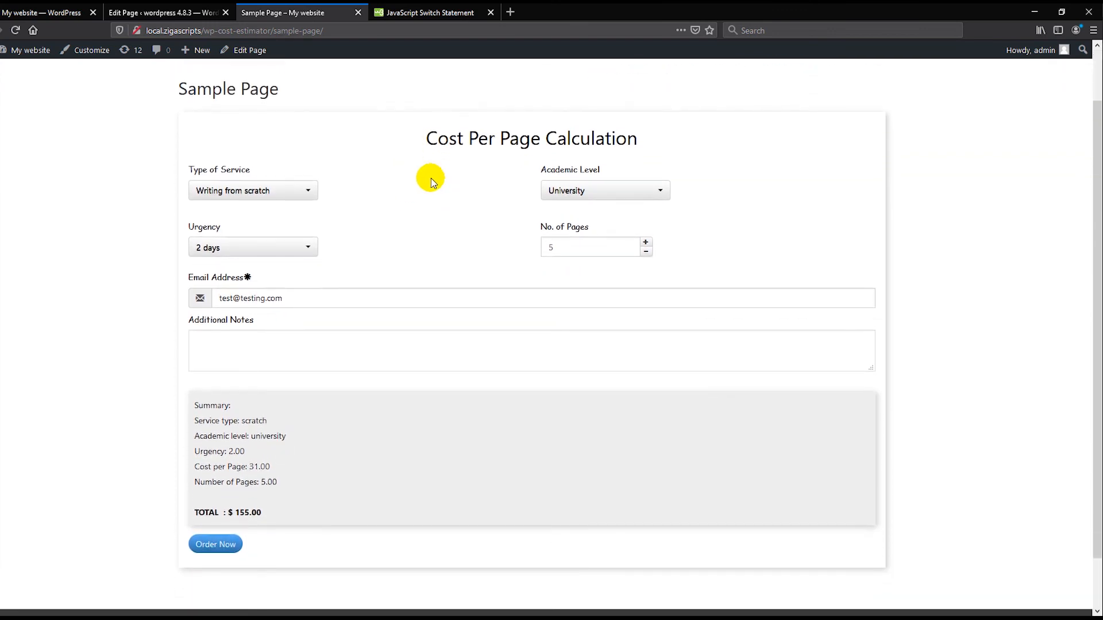
drag(424, 141, 623, 164)
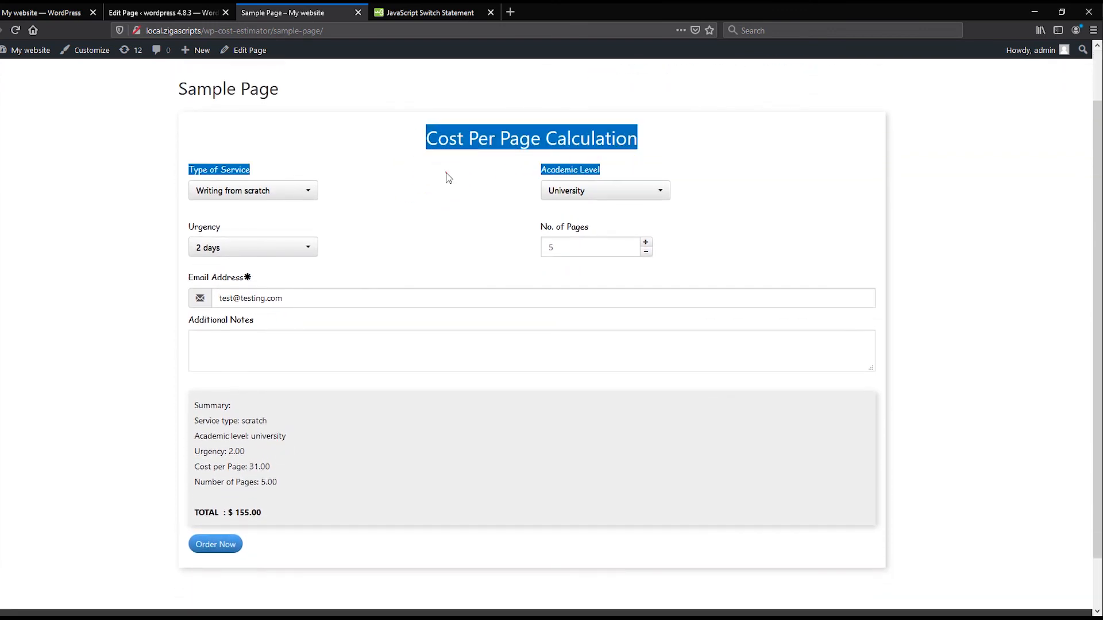
click(448, 177)
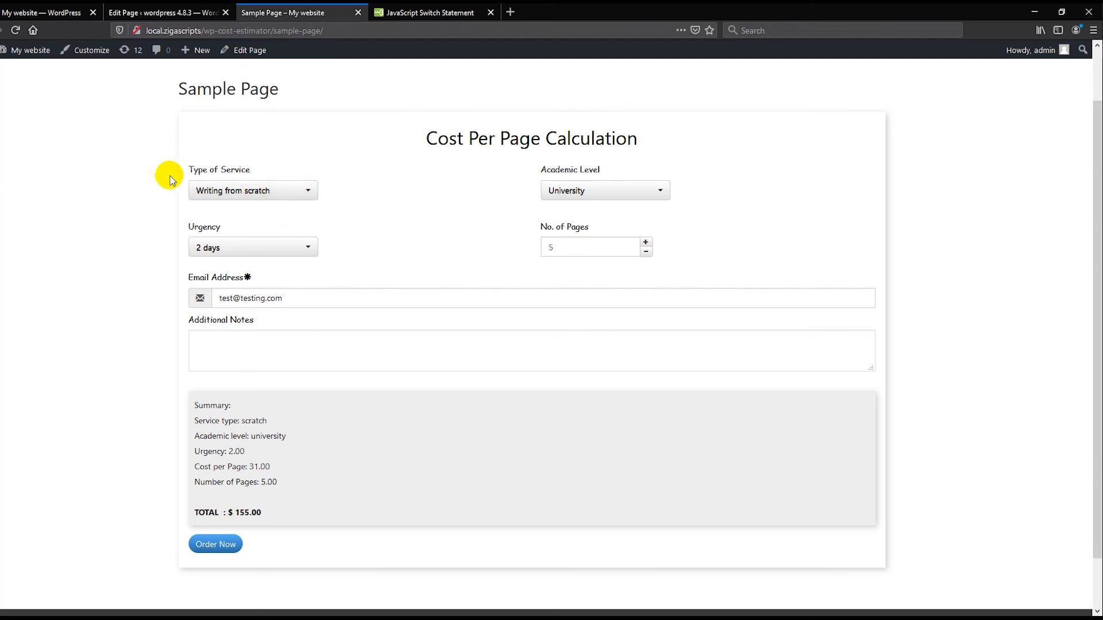
Choose Writing from scratch as Type of Service and find the matching University, 2 days row in the Excel price list.
click(247, 190)
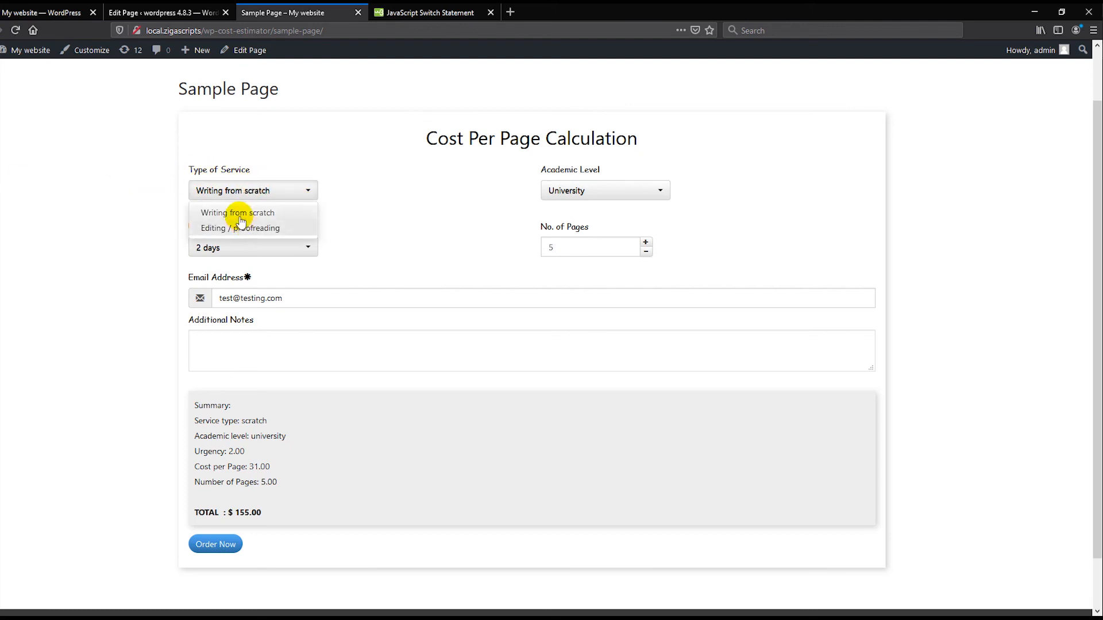
click(239, 214)
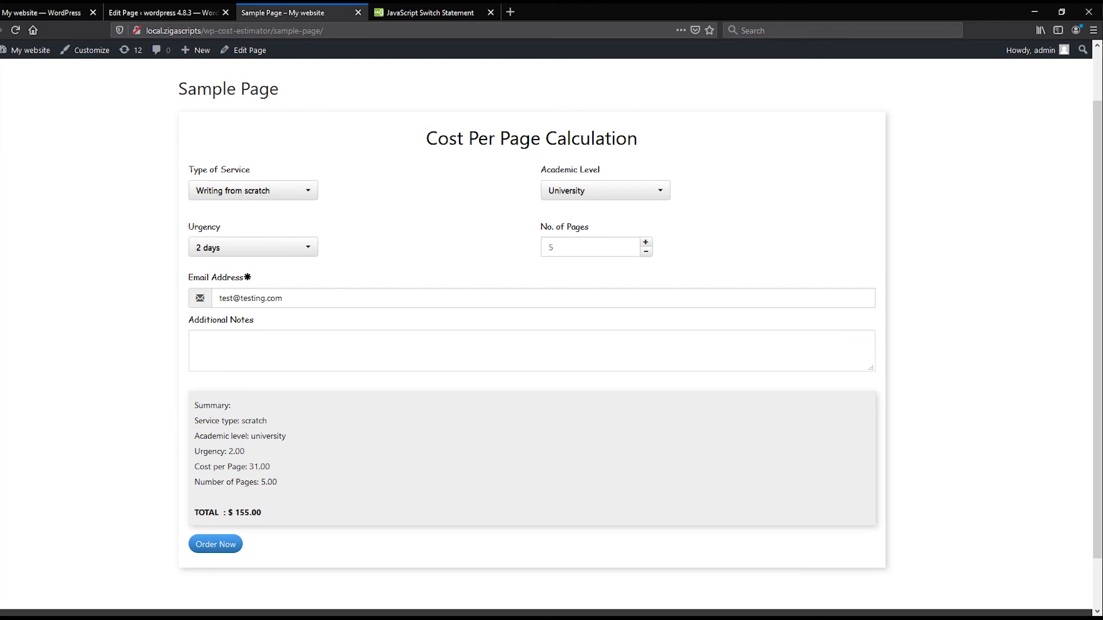
drag(0, 172, 831, 122)
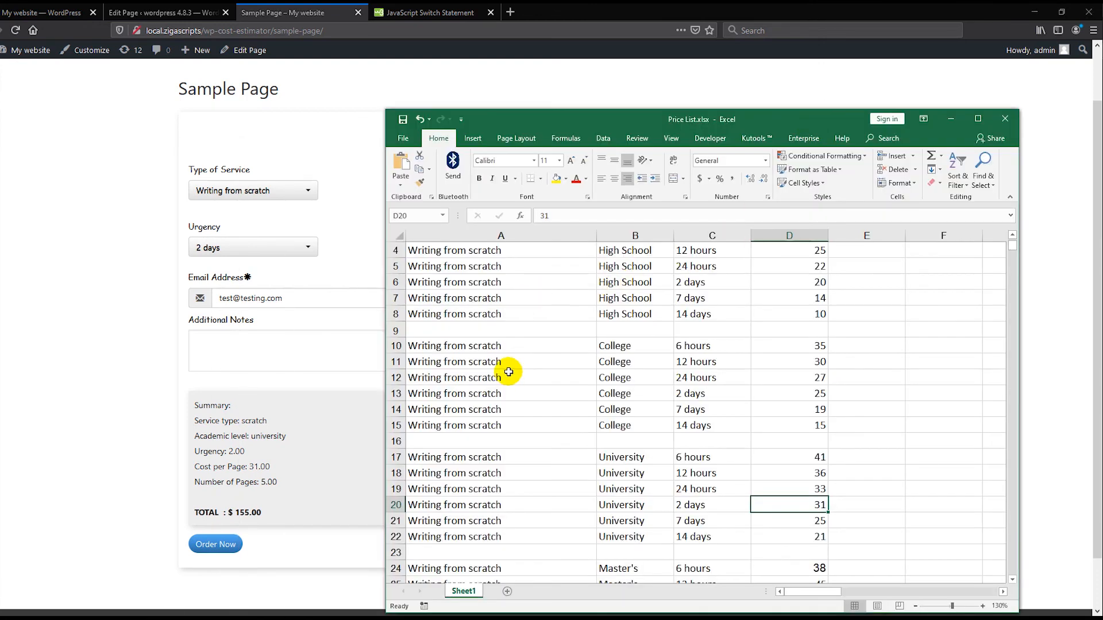
click(403, 505)
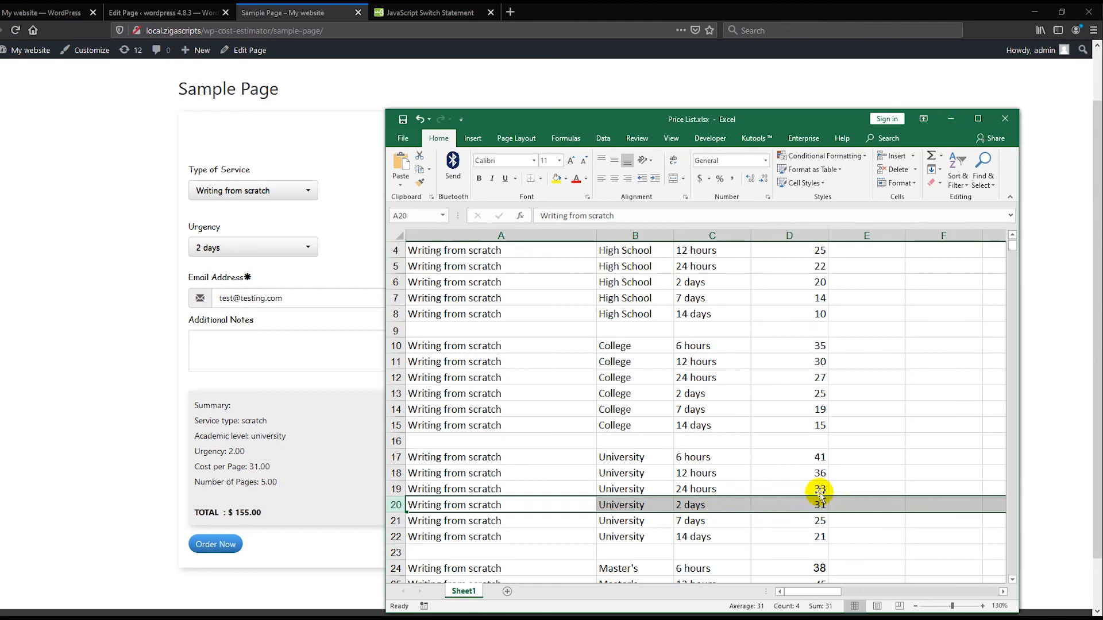
drag(745, 116, 0, 135)
Check the form's Academic Level and Urgency choices against the Cost per Page, Number of Pages and TOTAL in the Summary.
click(631, 197)
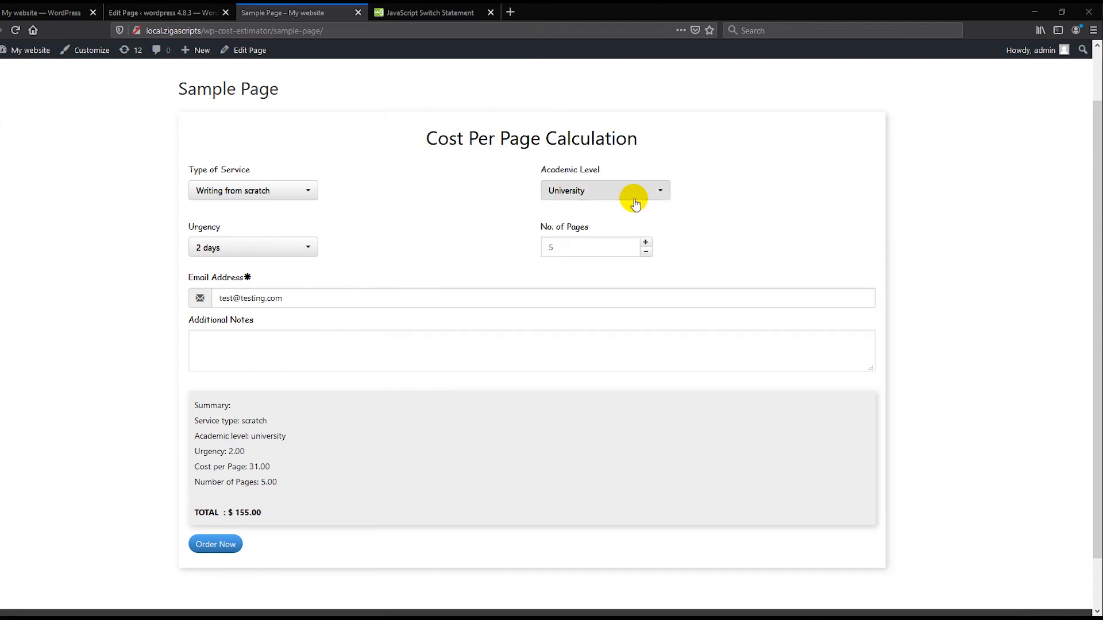
click(275, 247)
click(405, 234)
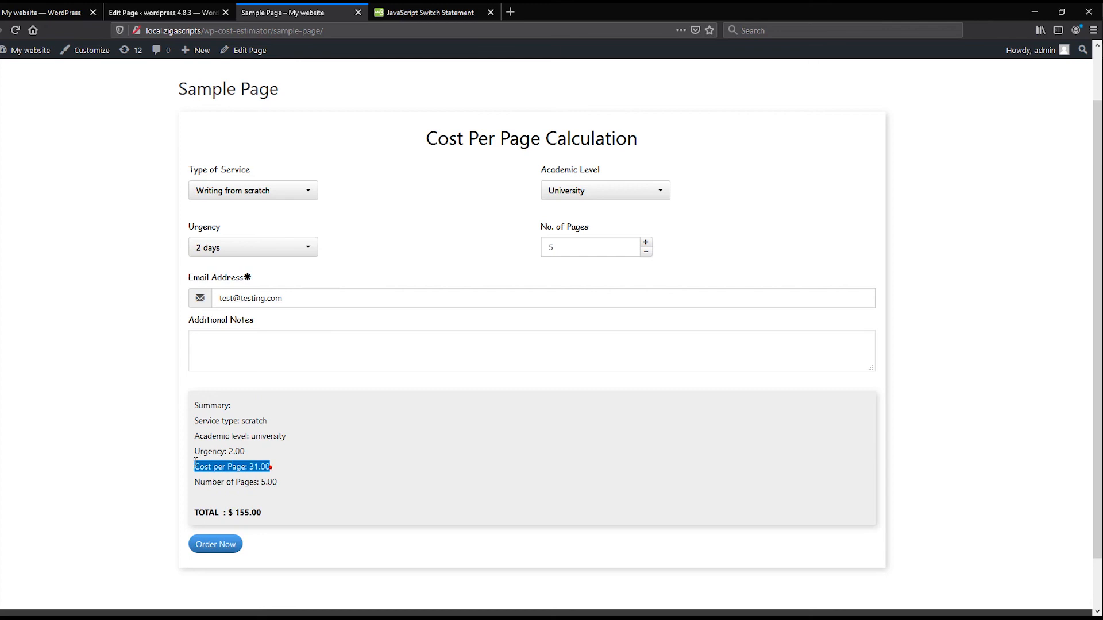
click(258, 463)
drag(282, 478, 262, 478)
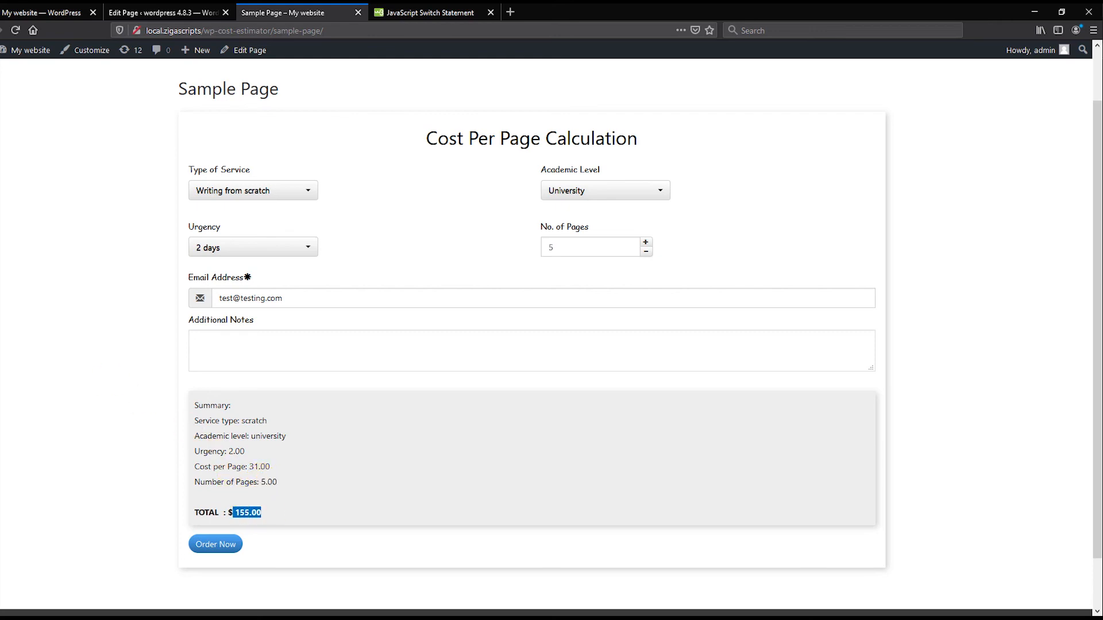
Switch to the Excel price list and select the Editing / proofreading, High School, 14 days row.
key(alt+Tab)
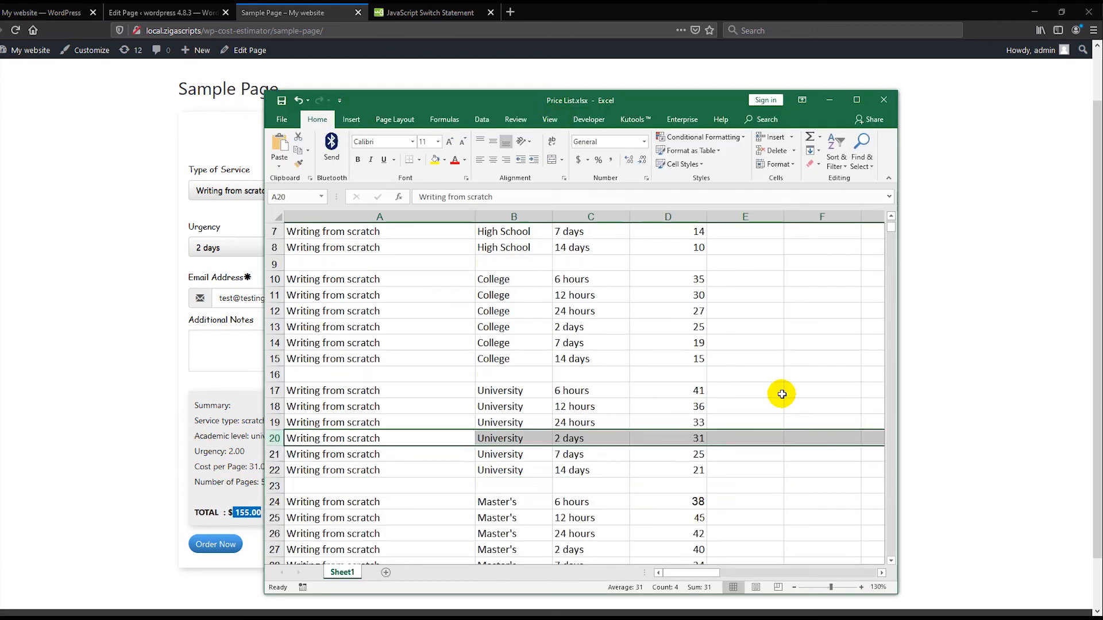
scroll(781, 394, down, 6)
scroll(781, 394, down, 2)
click(334, 418)
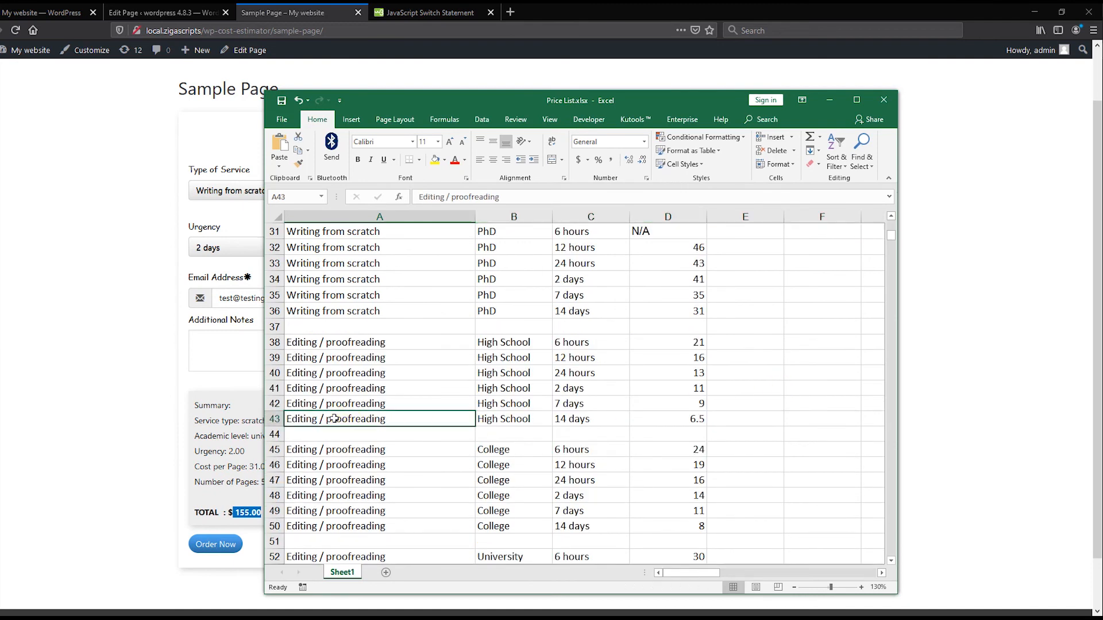
click(275, 419)
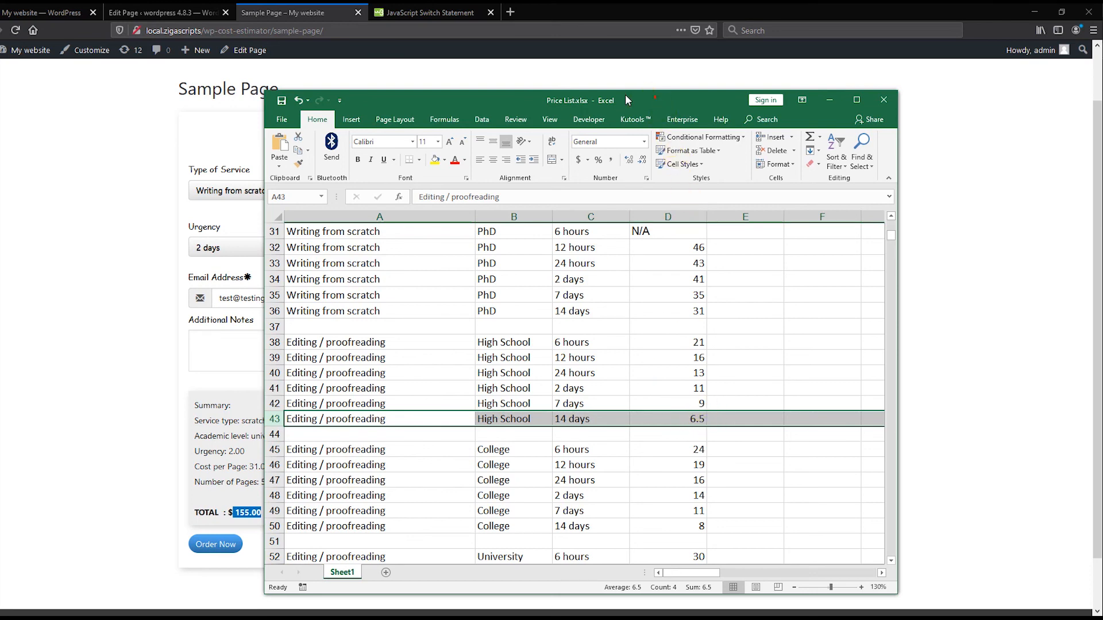
Return to the Sample Page form and set the service to Editing / proofreading, level to High School and urgency to 14 days.
click(829, 100)
click(269, 190)
click(240, 228)
click(577, 191)
click(587, 211)
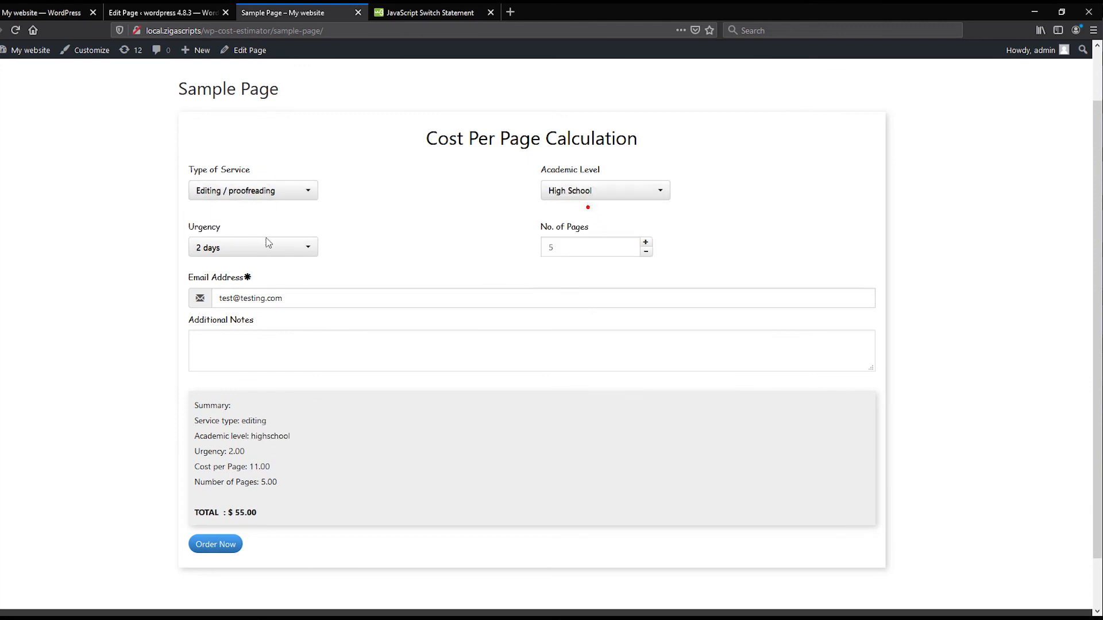
click(253, 248)
click(233, 345)
Compare the Summary's Cost per Page with cell D43 of the Excel price list and look over the remaining price rows.
click(618, 249)
drag(231, 466, 189, 467)
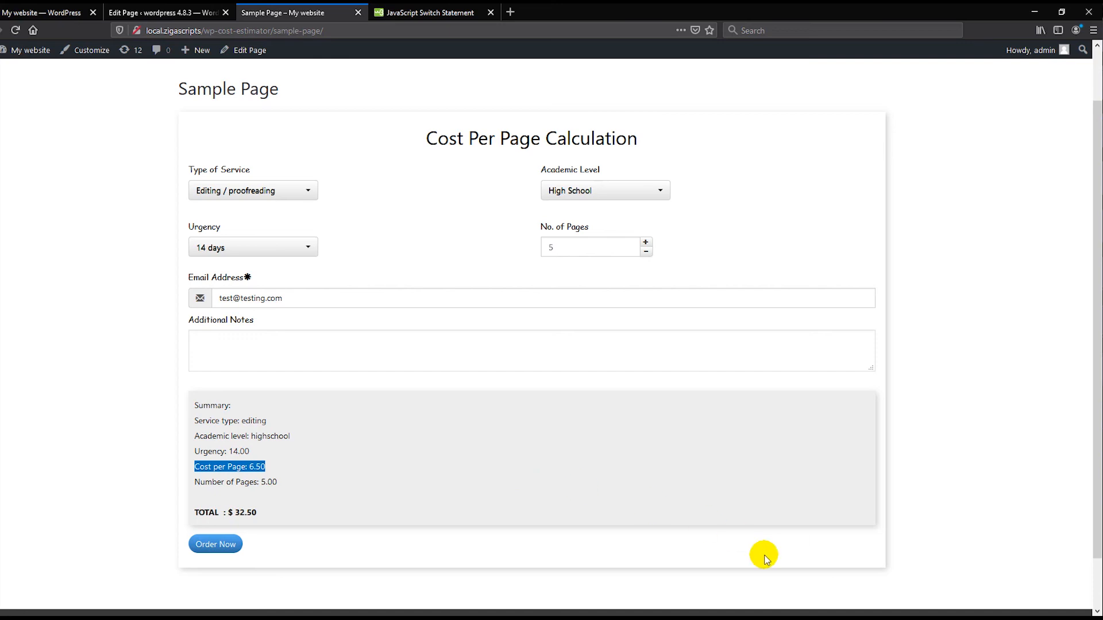
mouse_move(883, 615)
click(884, 578)
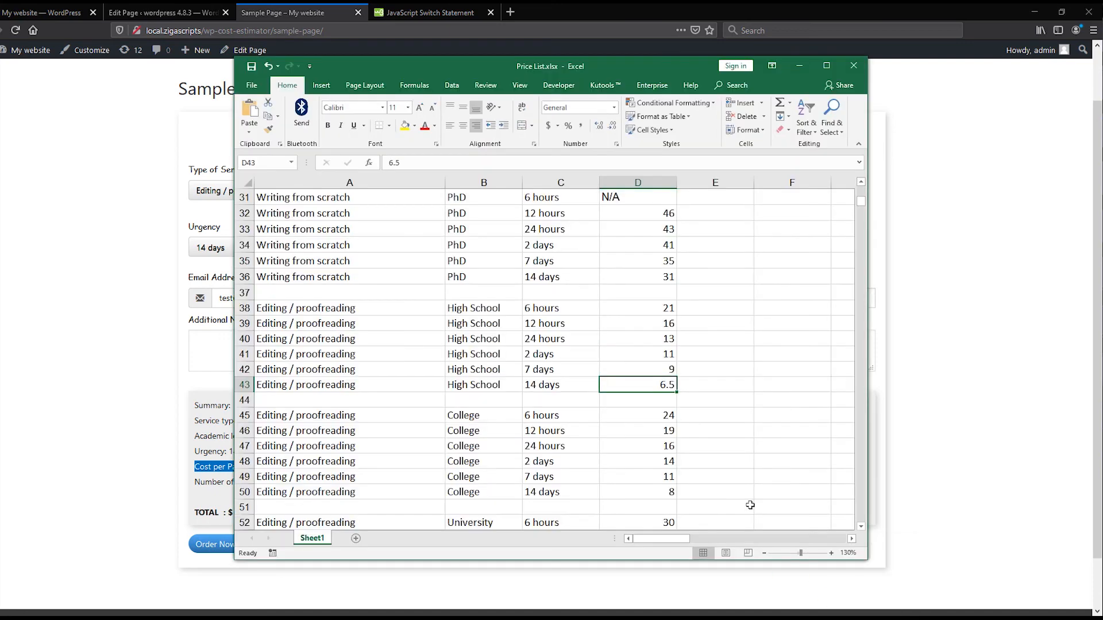
click(693, 394)
click(646, 385)
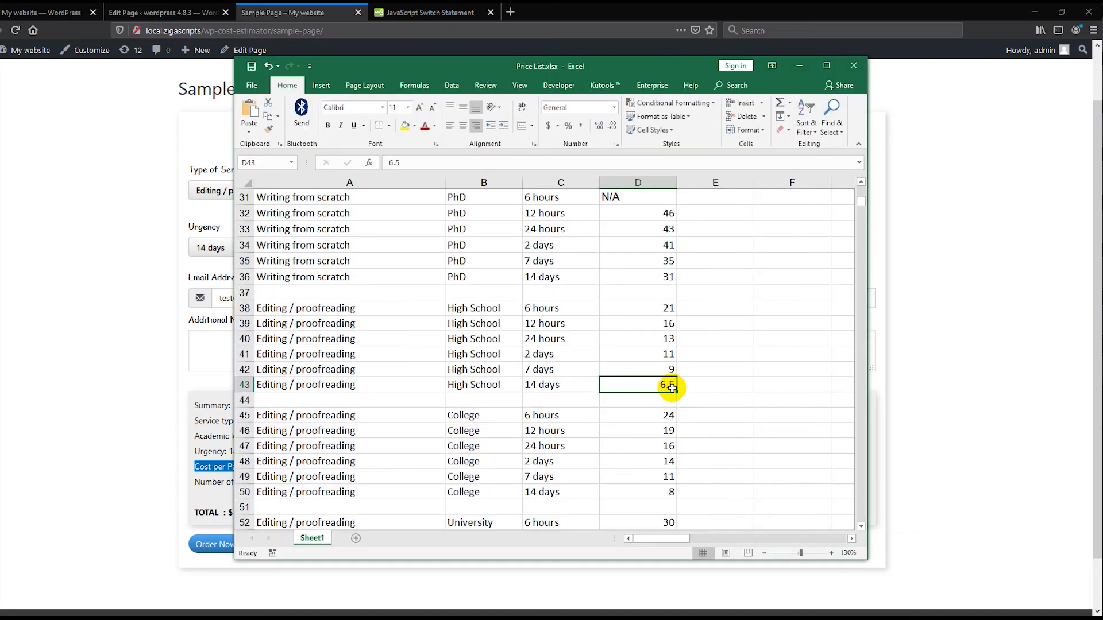
scroll(747, 420, down, 15)
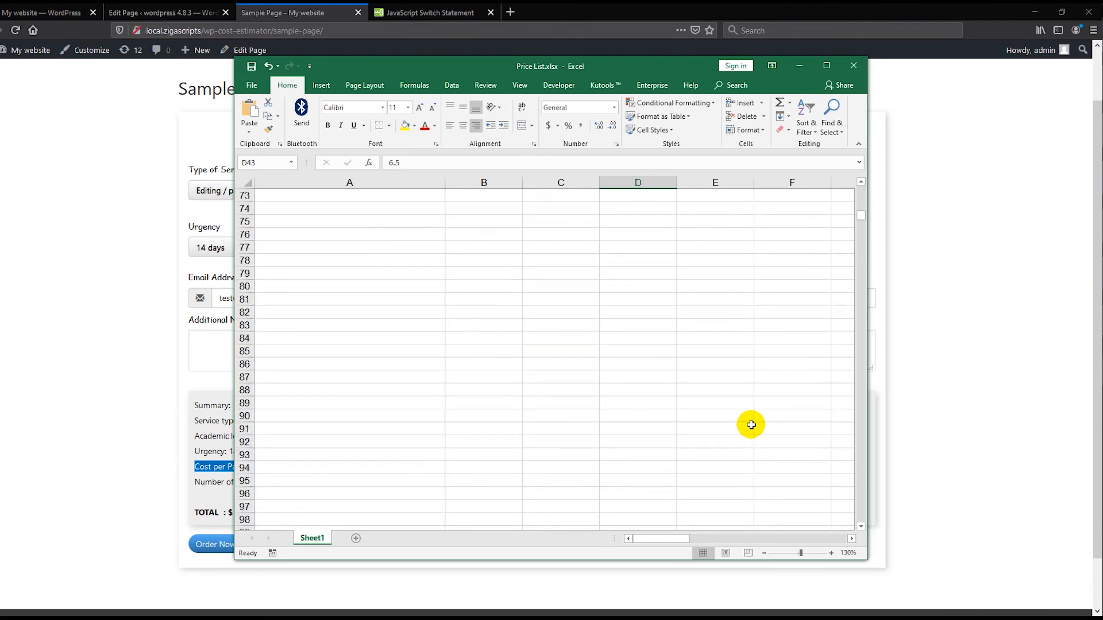
scroll(751, 425, up, 20)
scroll(750, 423, down, 1)
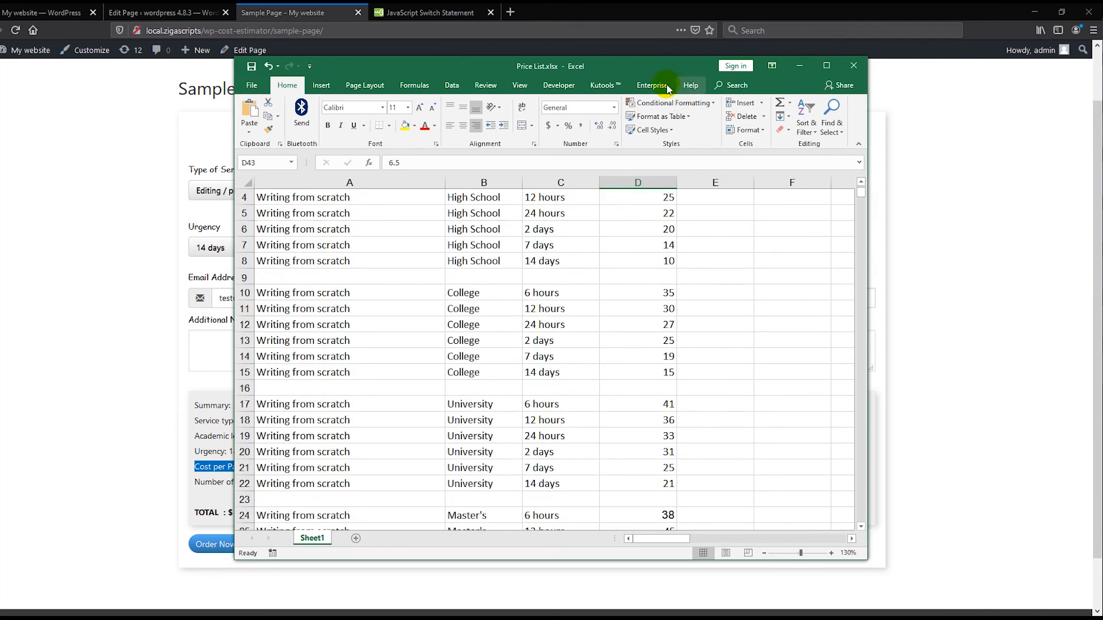
Minimize the Excel price list and return to the form builder's math calculation settings.
drag(641, 68, 611, 61)
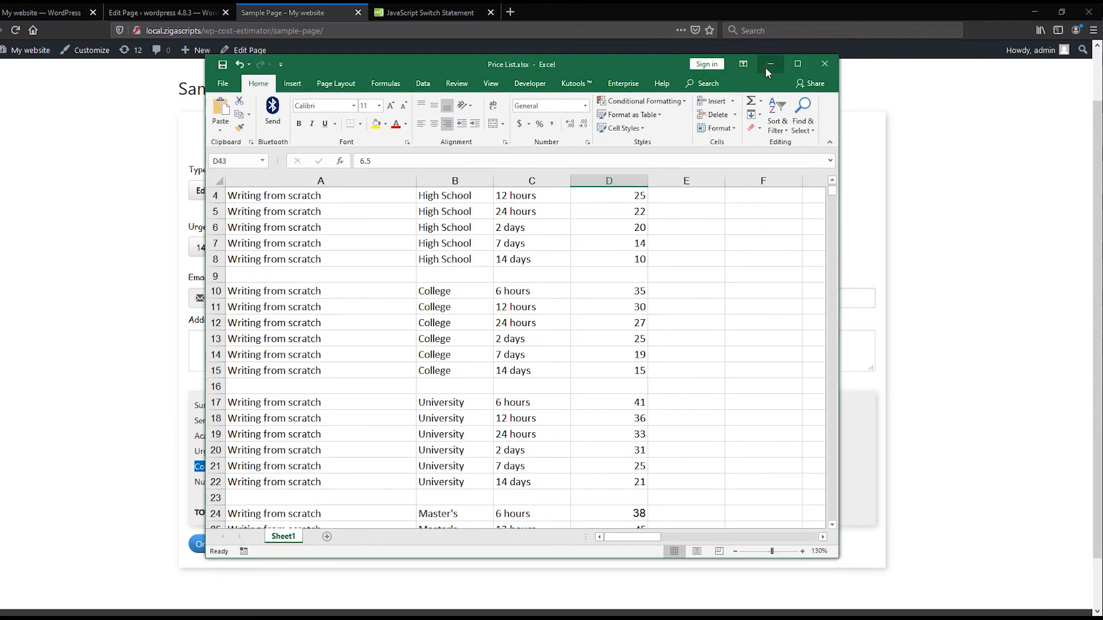
click(765, 67)
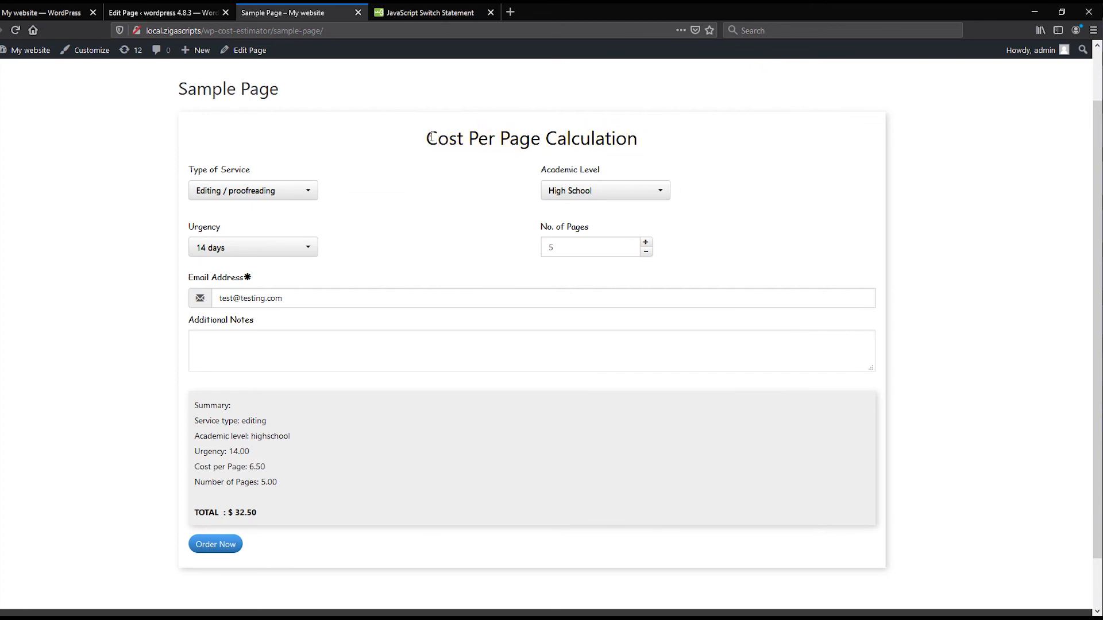
key(ctrl+Page_Up)
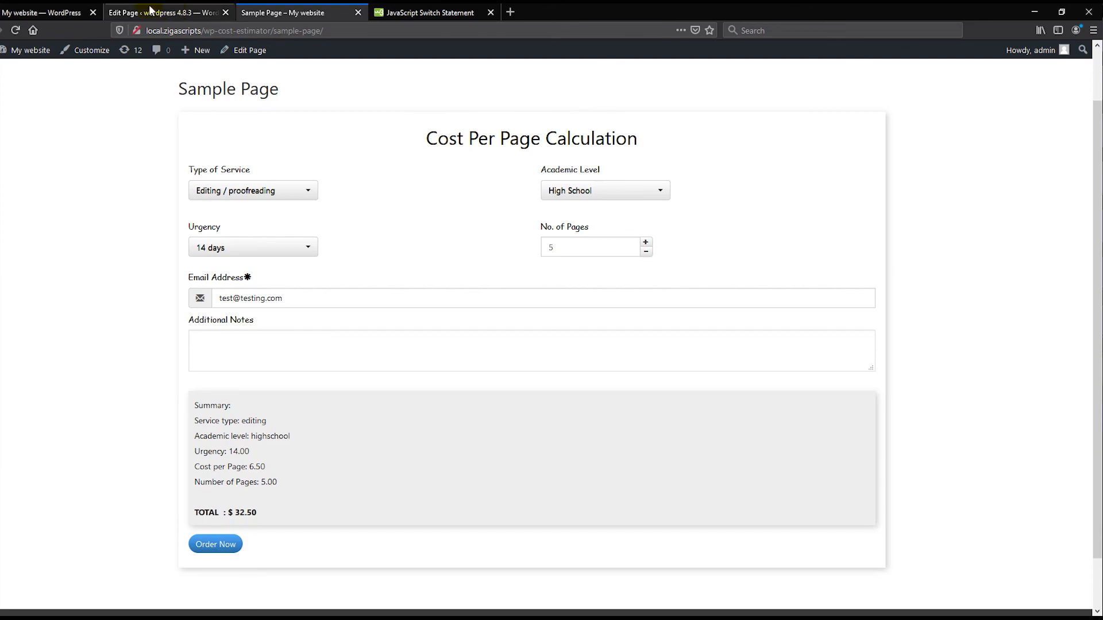
click(540, 98)
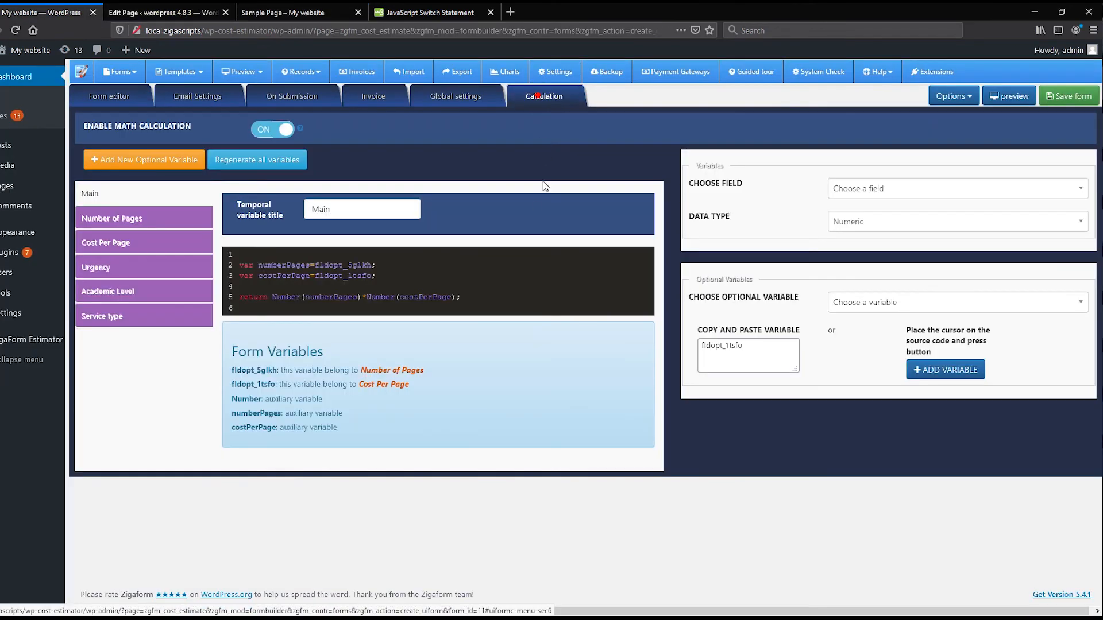
Look through the Cost Per Page variable's switch script from start to end and return to the form layout in the editor.
click(140, 241)
scroll(386, 341, down, 10)
scroll(386, 340, up, 7)
scroll(386, 340, down, 5)
scroll(385, 344, up, 8)
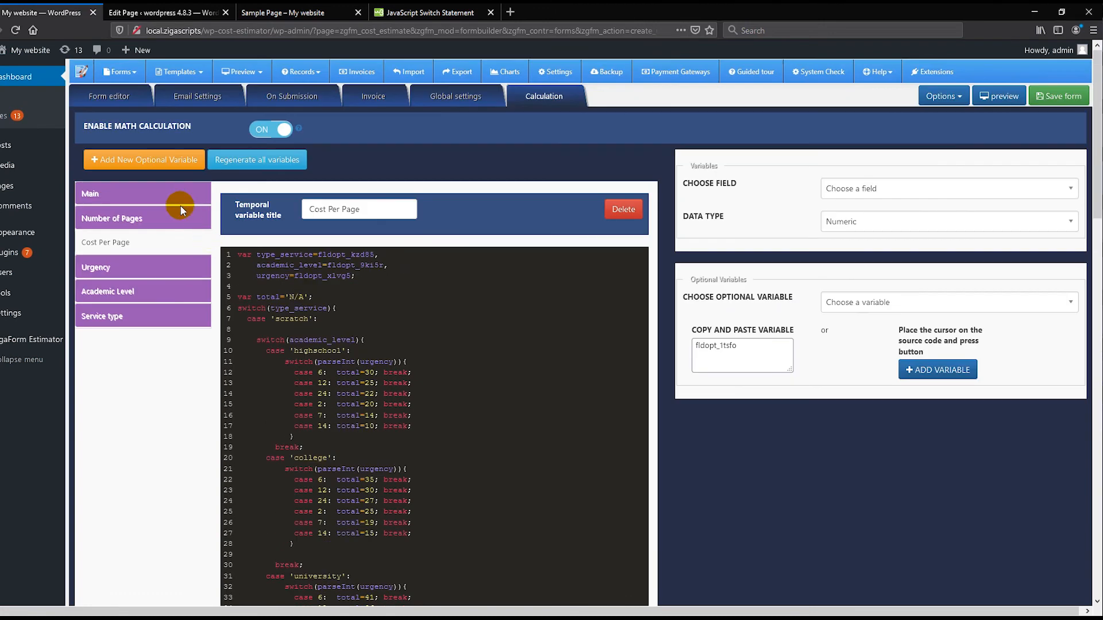
click(119, 99)
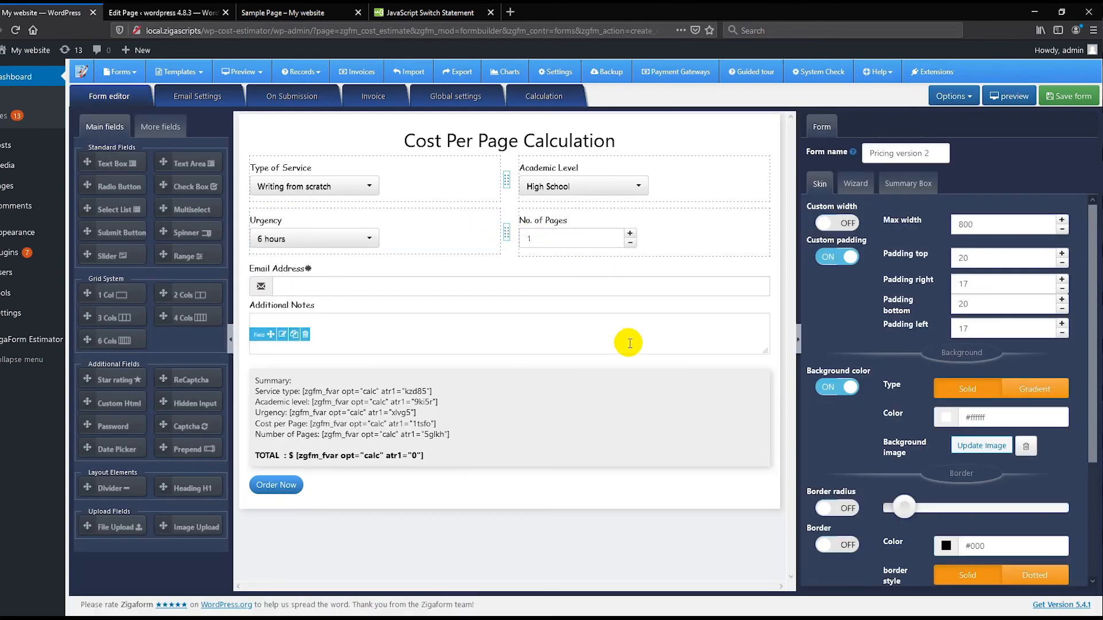